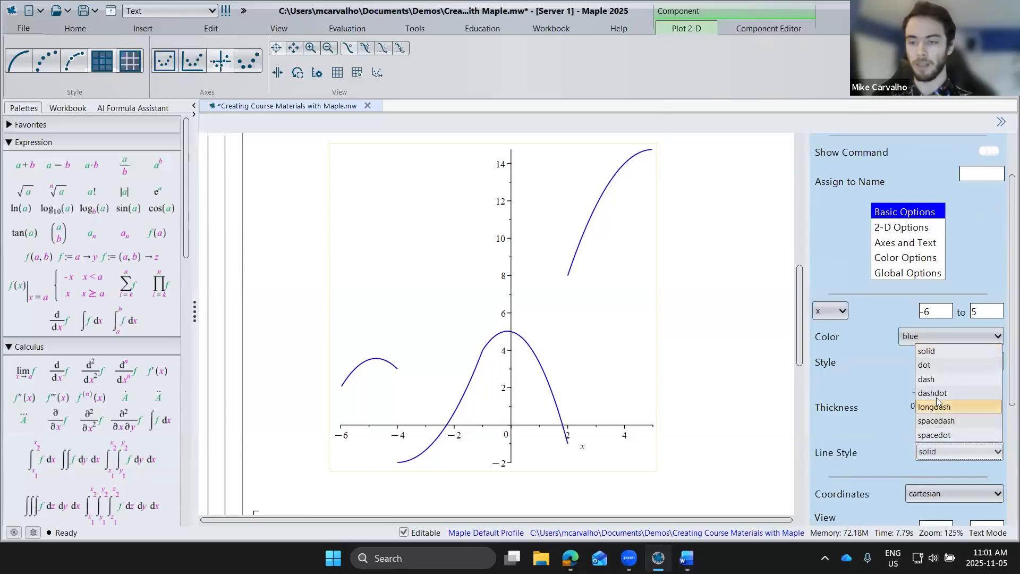
Step: Give the piecewise function's curve a dashdot line style and increase its thickness to about 4
left_click(934, 393)
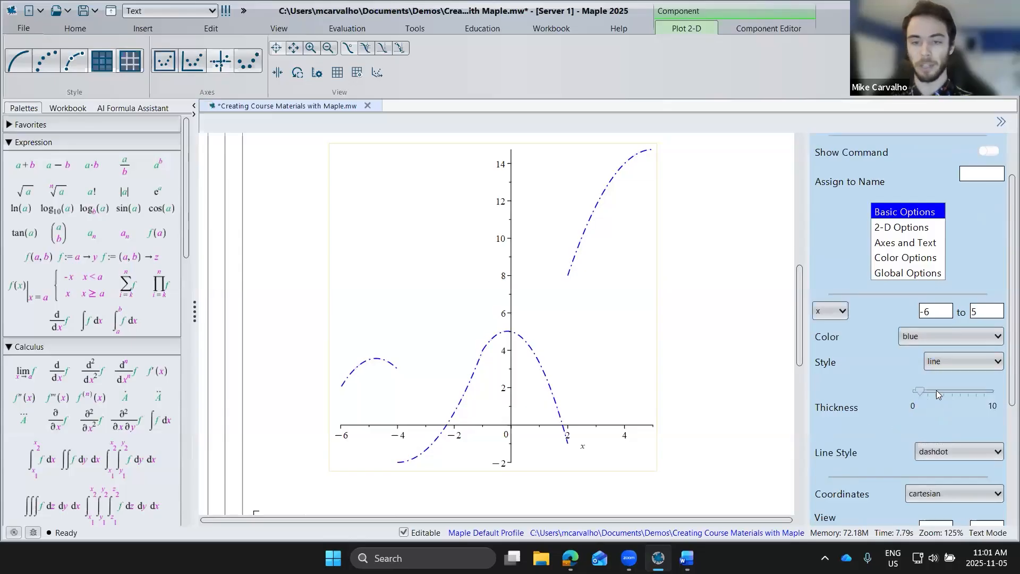
left_click_drag(937, 392, 944, 392)
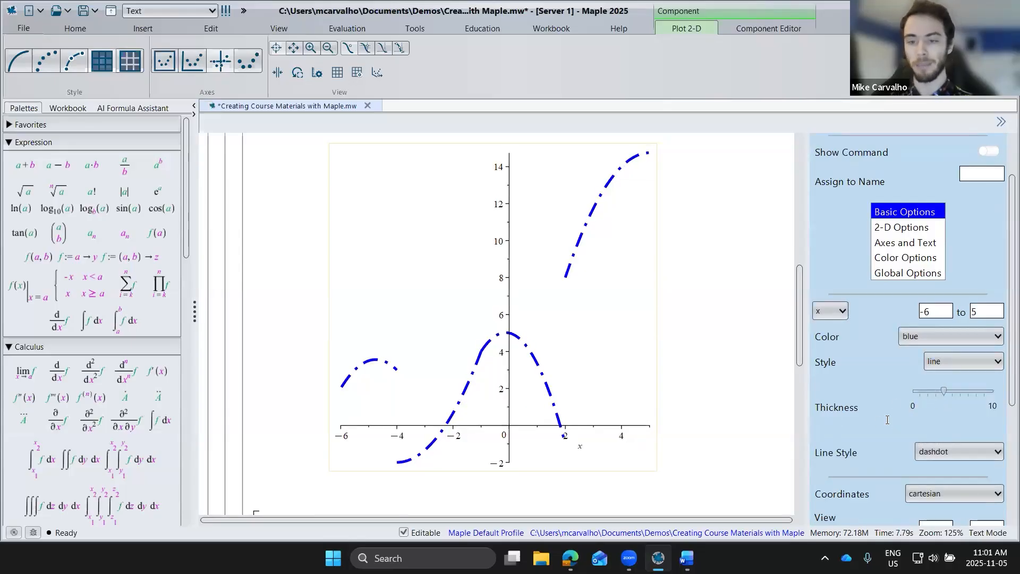
scroll(855, 431, "down", 1)
scroll(855, 431, "up", 2)
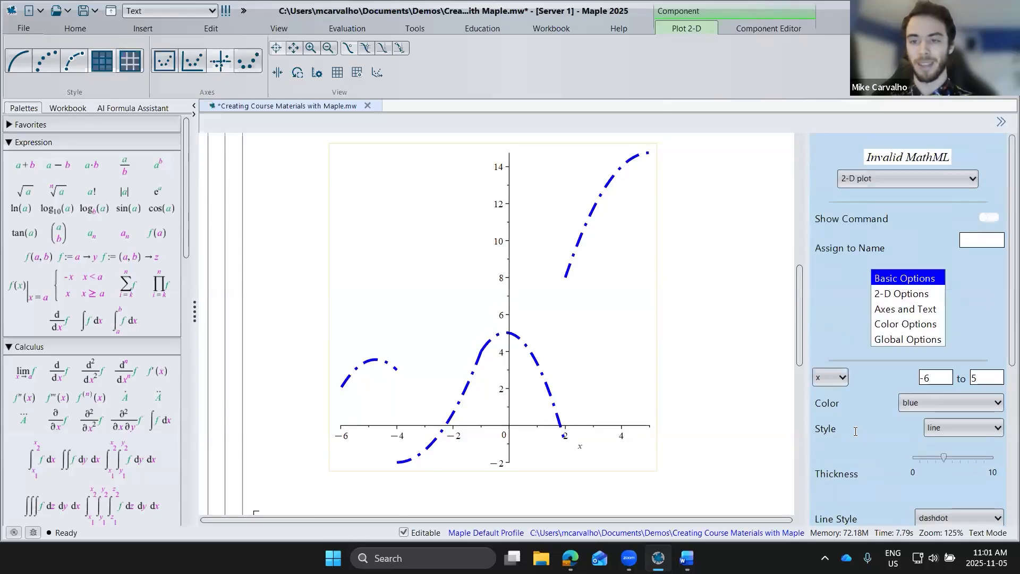
Step: Turn on grid lines for the piecewise function's 2-D plot and set its scaling to constrained
left_click(903, 295)
scroll(840, 317, "down", 3)
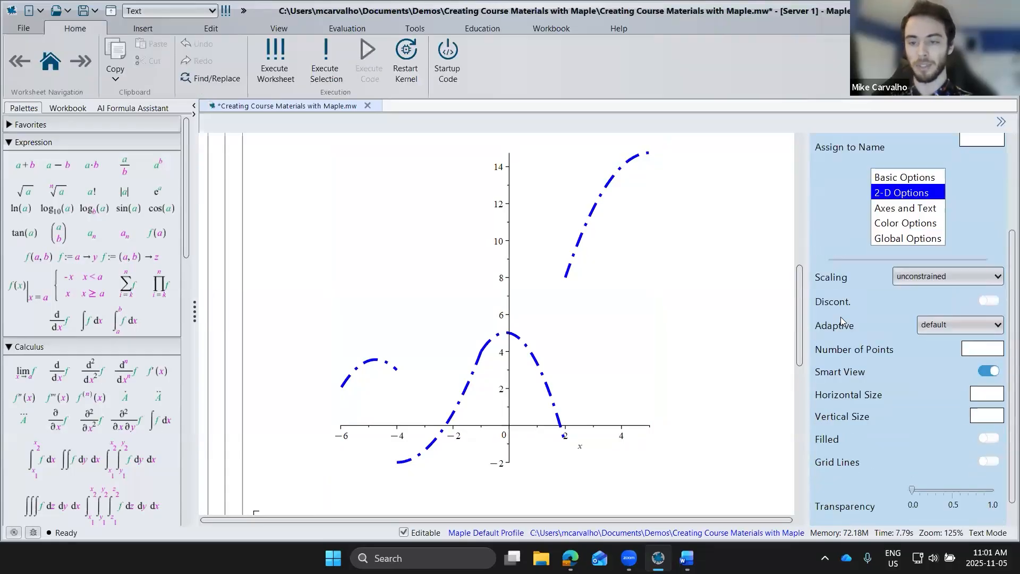
scroll(841, 317, "down", 1)
left_click(989, 432)
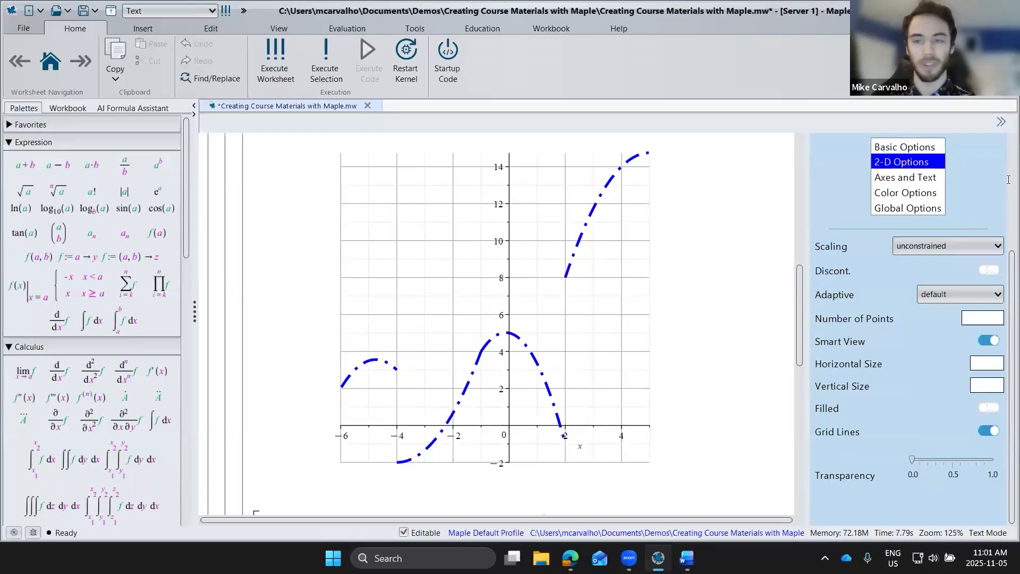
left_click(941, 248)
left_click(922, 276)
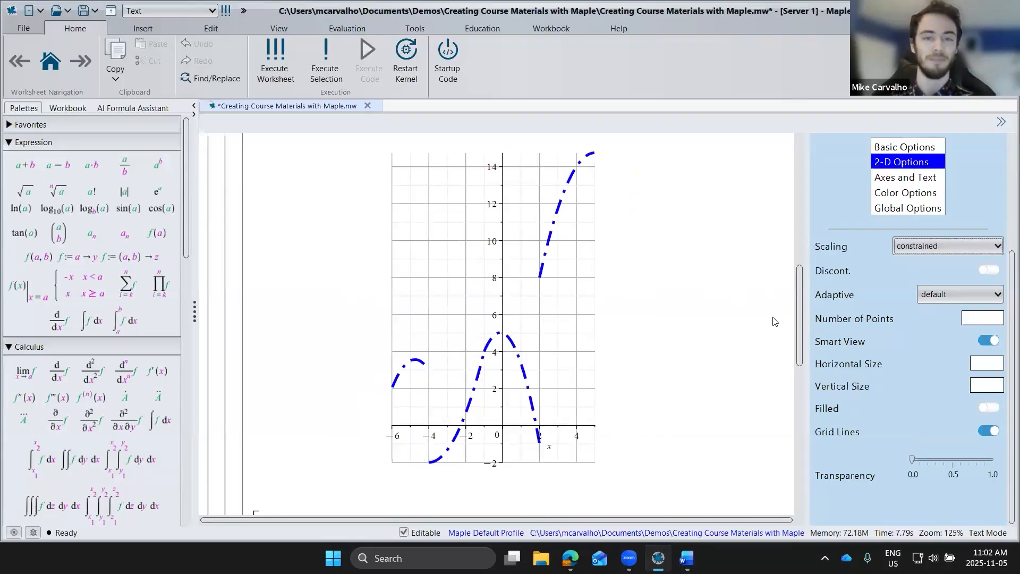
Step: Differentiate the piecewise function output (1.1.1.1) with respect to x
scroll(687, 316, "up", 2)
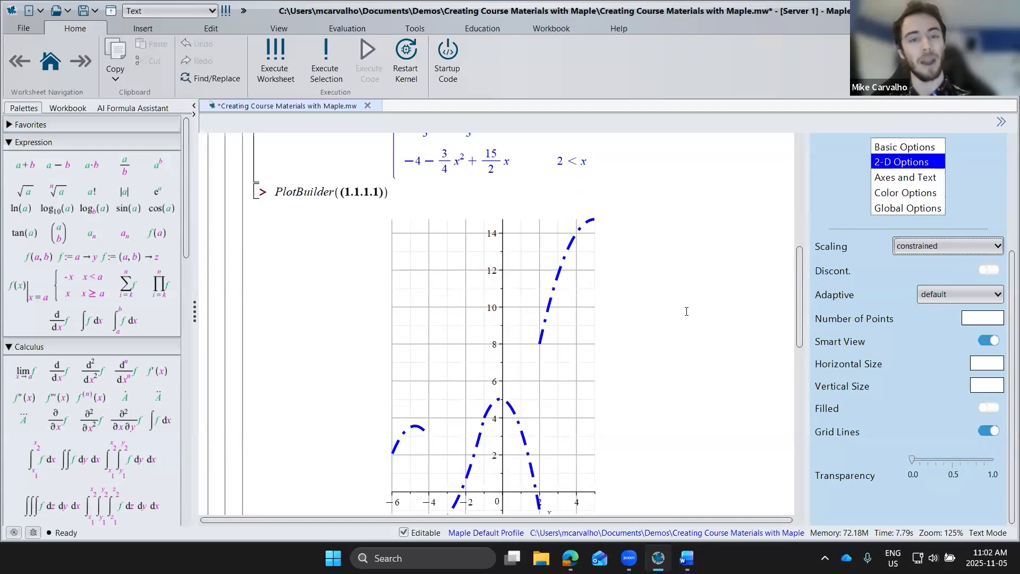
scroll(687, 311, "up", 2)
scroll(687, 311, "down", 2)
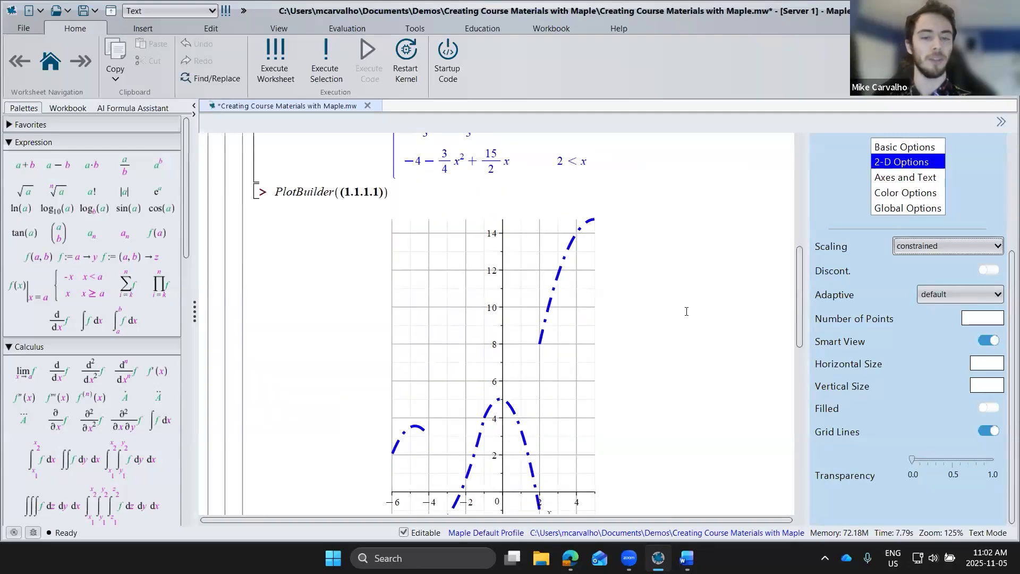
scroll(686, 312, "up", 8)
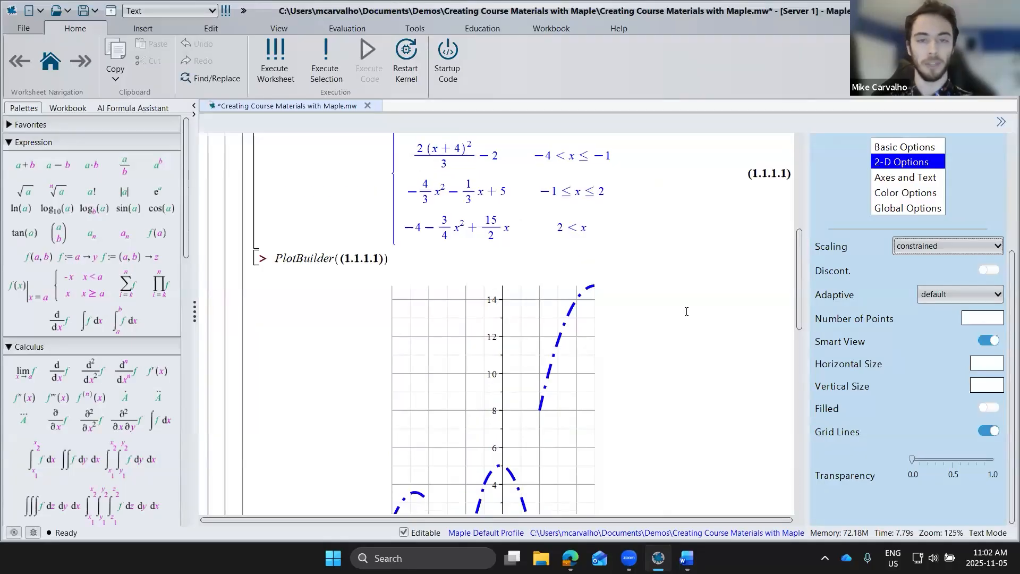
left_click(526, 207)
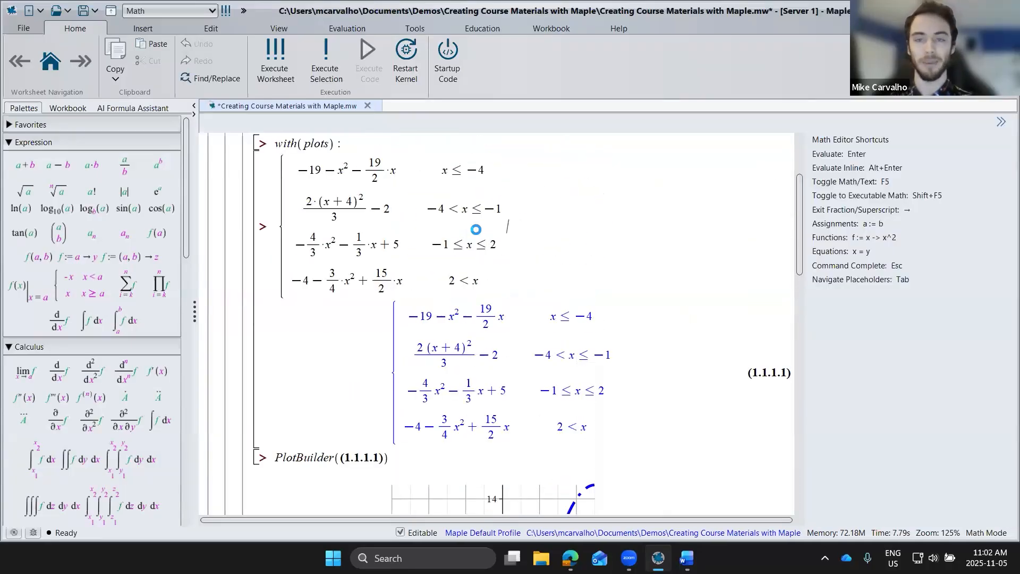
left_click(542, 356)
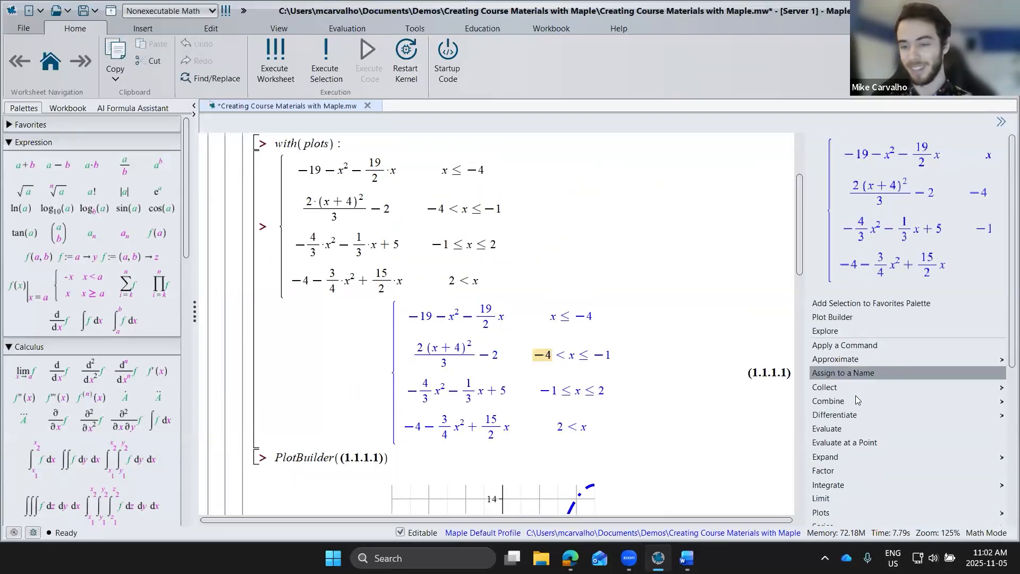
left_click(816, 432)
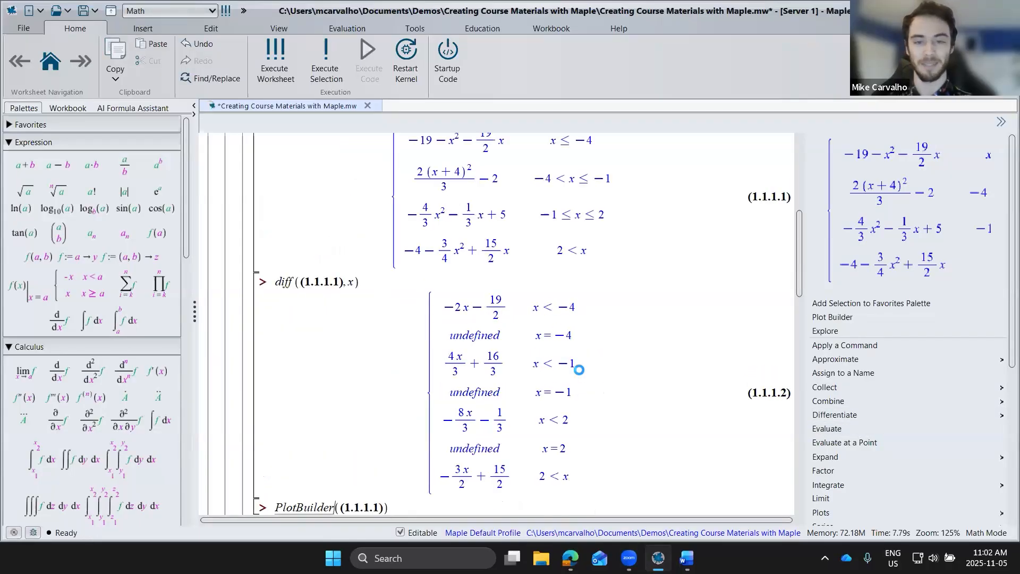
Step: Plot the piecewise derivative (1.1.1.2) with Plot Builder and select the resulting plot
left_click(579, 365)
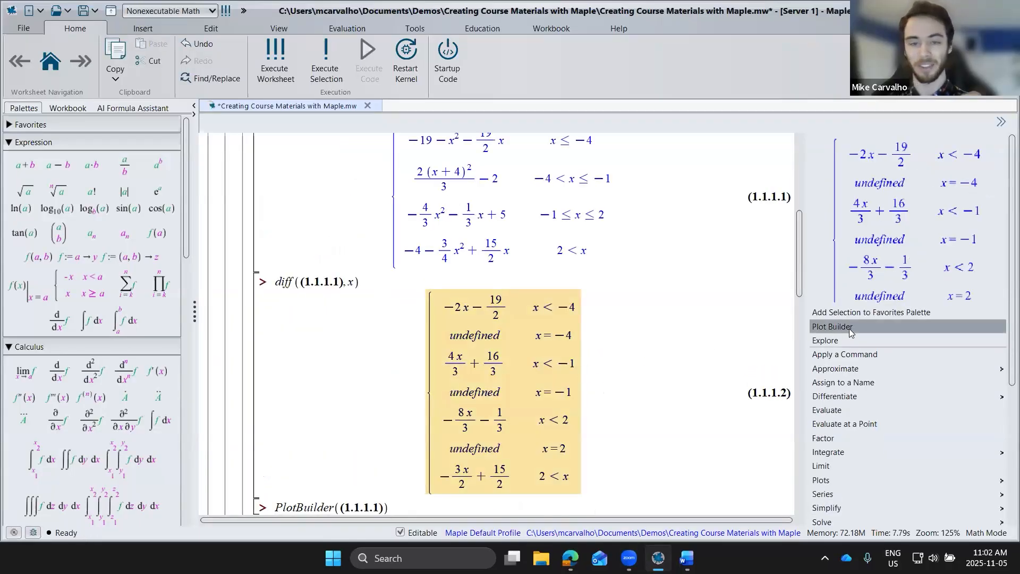
left_click(850, 331)
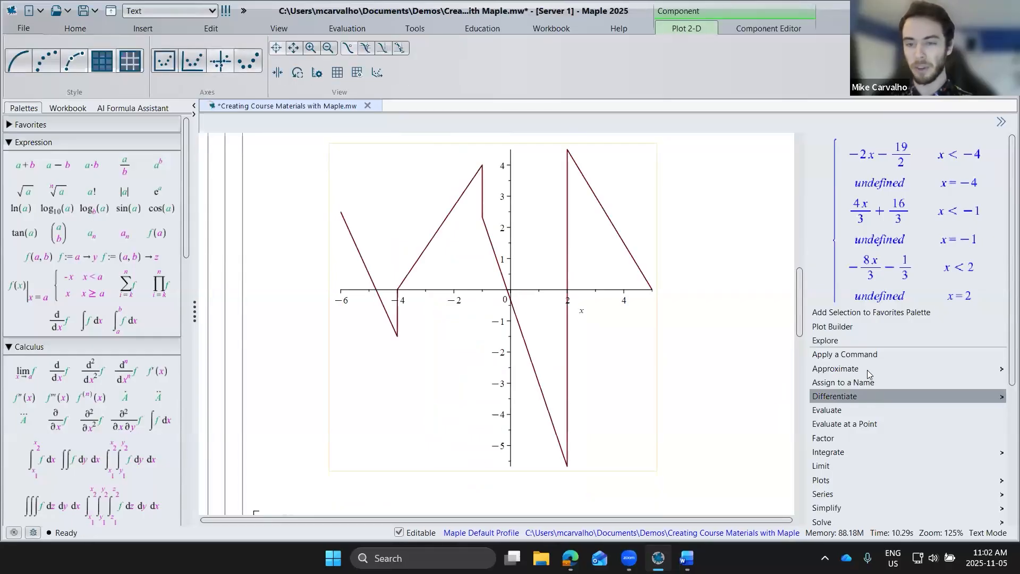
left_click(647, 320)
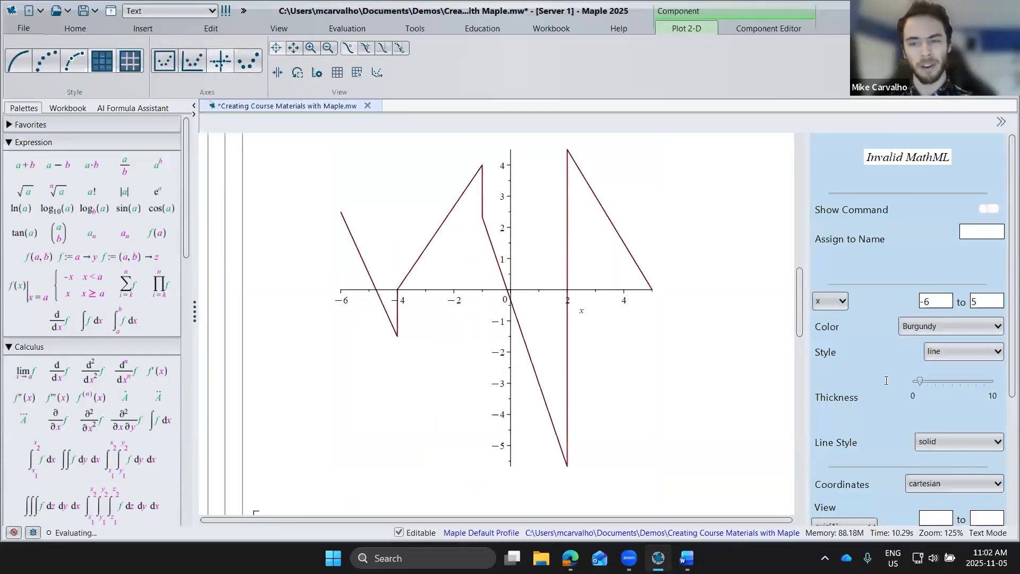
Step: Turn on filling for the derivative plot to shade between its curve and the x-axis
scroll(883, 378, "down", 2)
scroll(884, 377, "up", 4)
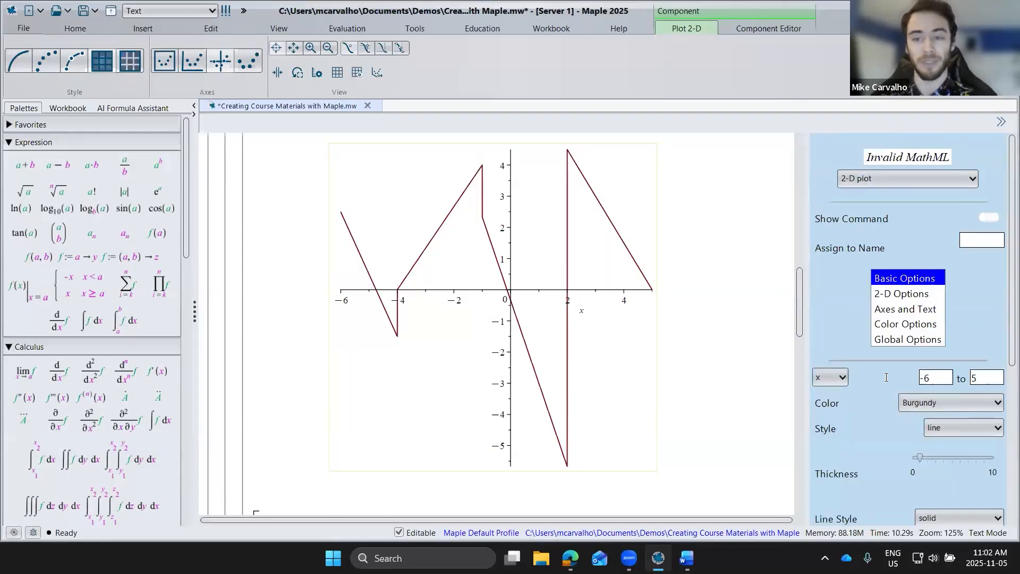
scroll(885, 377, "down", 3)
scroll(913, 410, "down", 1)
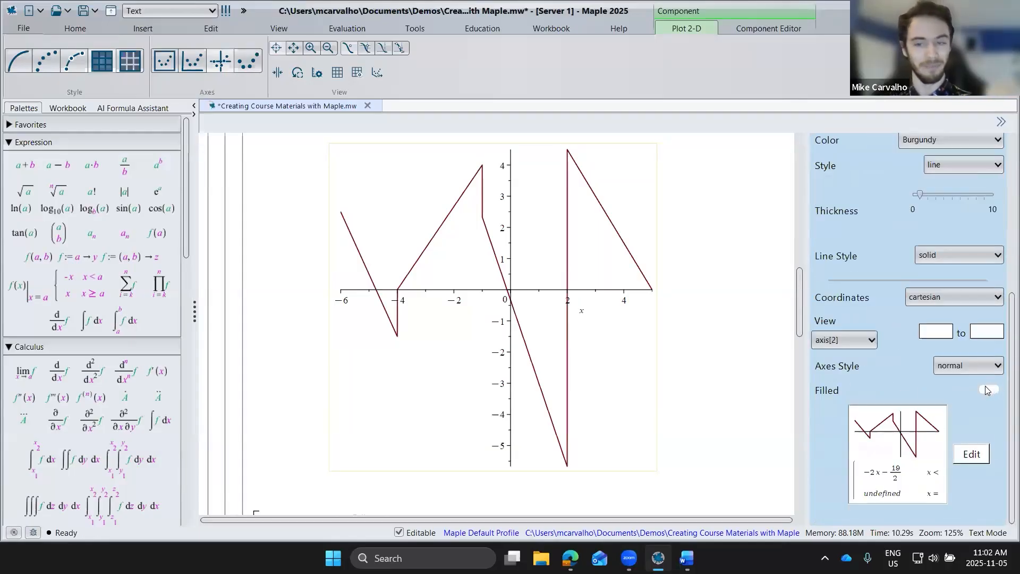
left_click(987, 389)
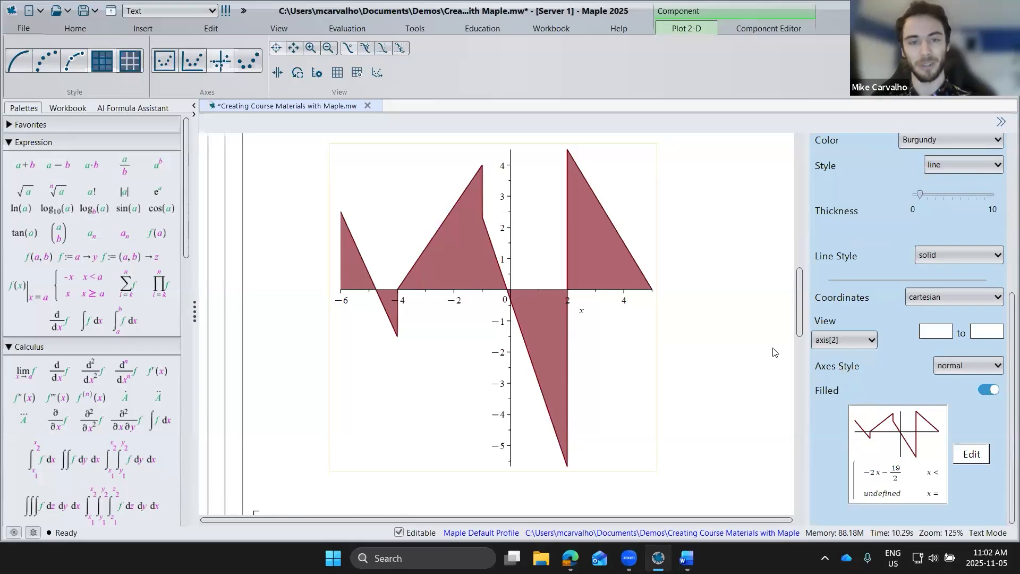
Step: Assign the filled derivative plot to the name plot1
scroll(709, 338, "down", 5)
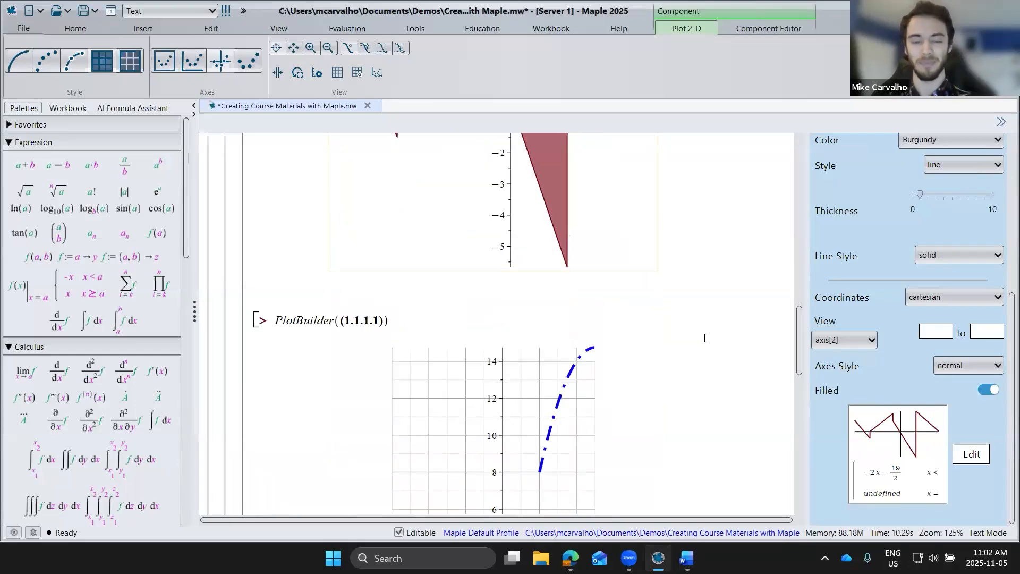
scroll(699, 329, "up", 5)
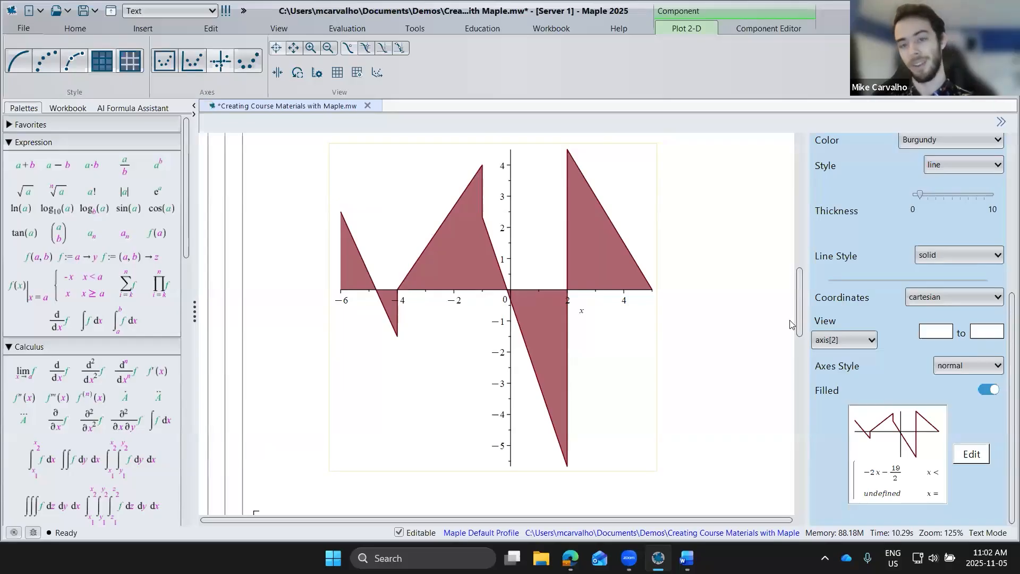
scroll(847, 320, "up", 5)
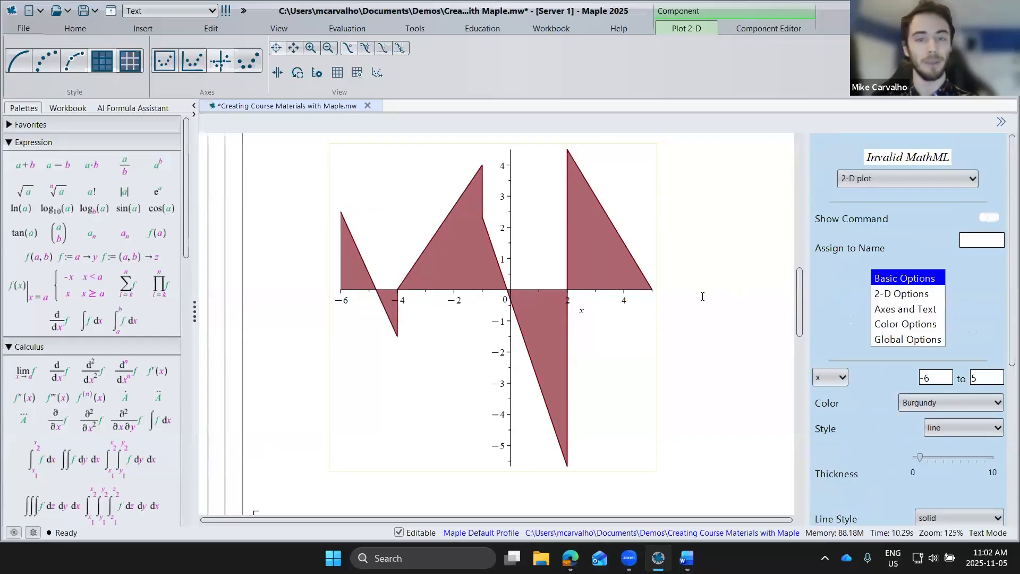
scroll(793, 300, "up", 1)
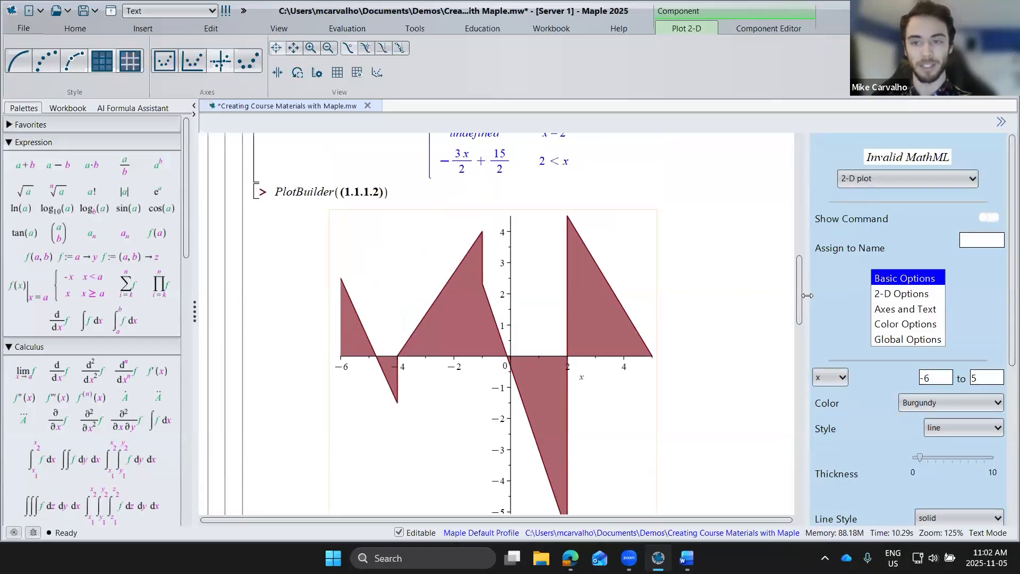
left_click(975, 243)
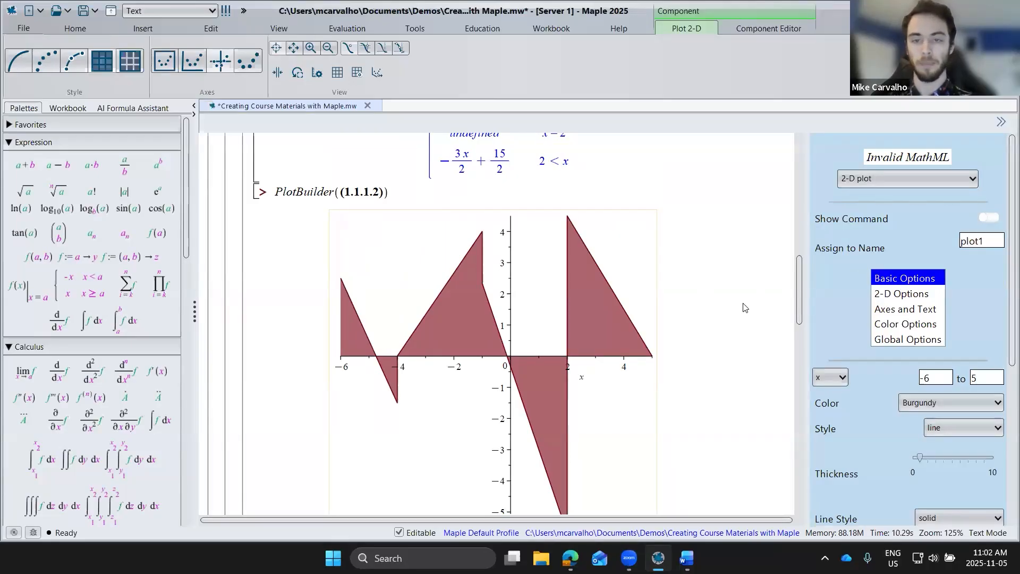
left_click(699, 303)
Step: Assign the dash-dotted plot of the original piecewise function to the name plot2
scroll(696, 303, "down", 5)
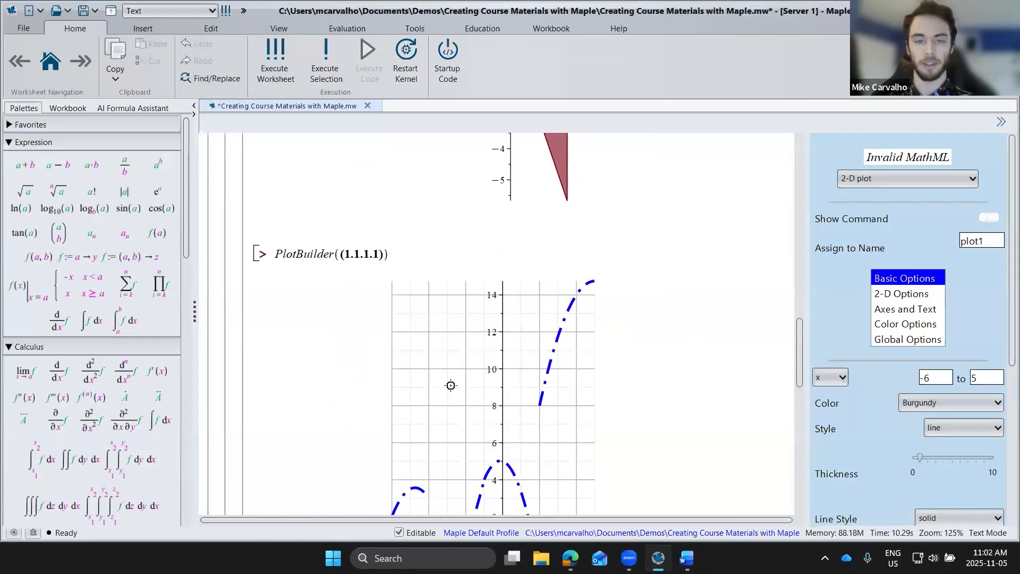
left_click(451, 382)
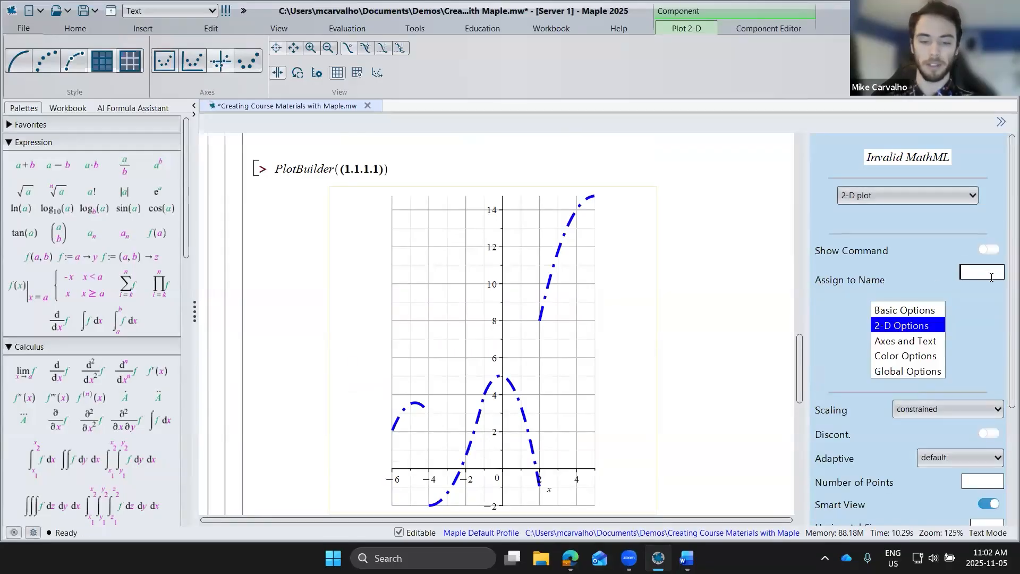
left_click(992, 277)
type("plot2")
left_click(685, 325)
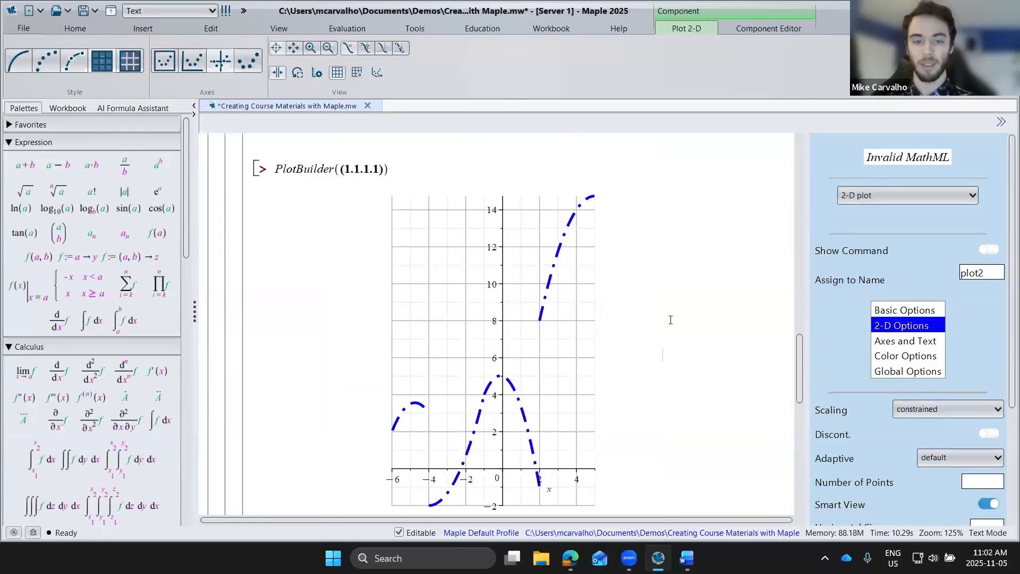
Step: Combine both plots in one graph by executing plots:-display([plot2, plot1]) below the function's plot
scroll(350, 363, "down", 5)
left_click(345, 359)
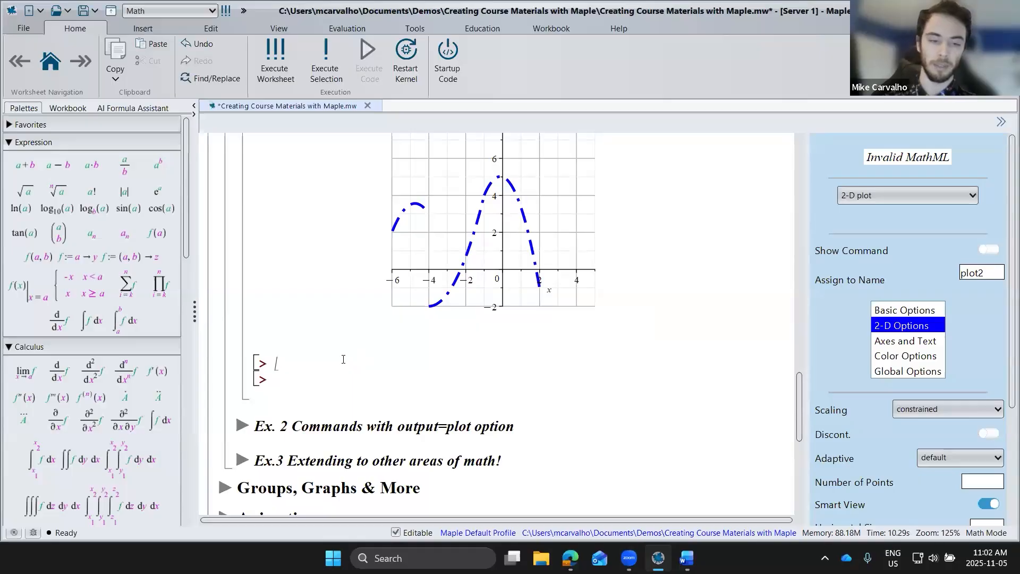
type("plots:-displ")
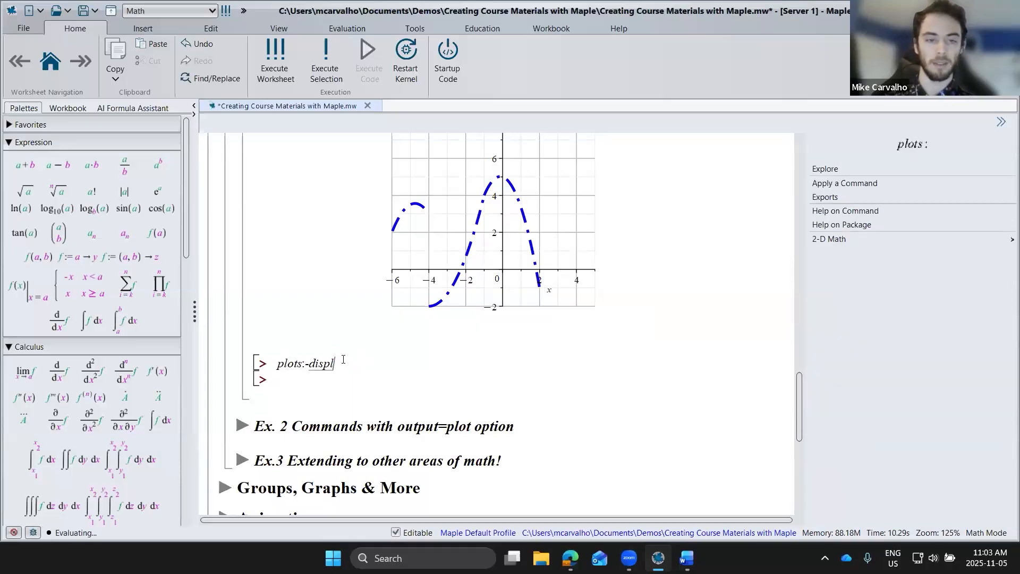
type("ay([plot1, pl")
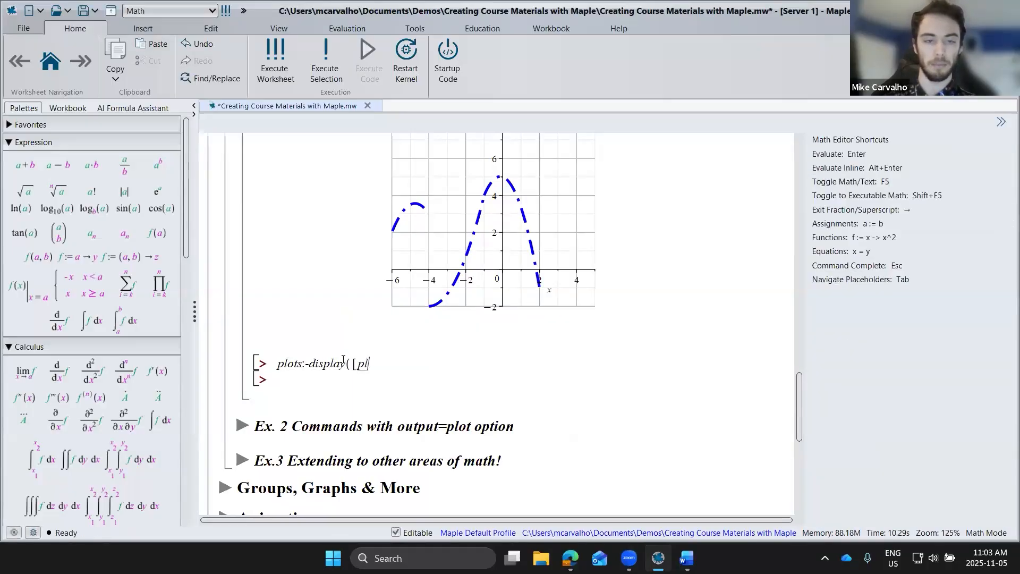
key("BackSpace")
key("BackSpace")
key("BackSpace")
key("BackSpace")
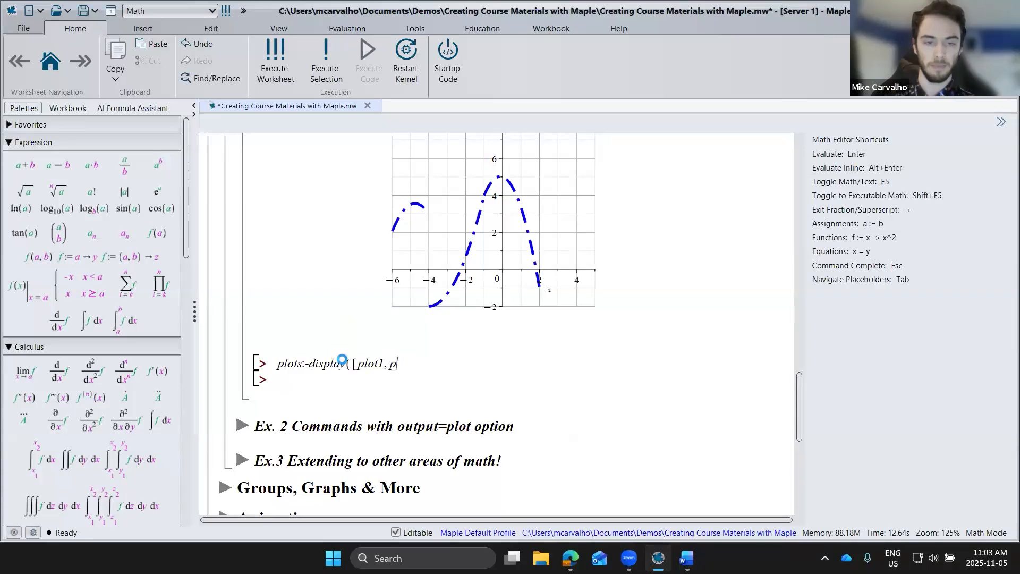
type("plot1])")
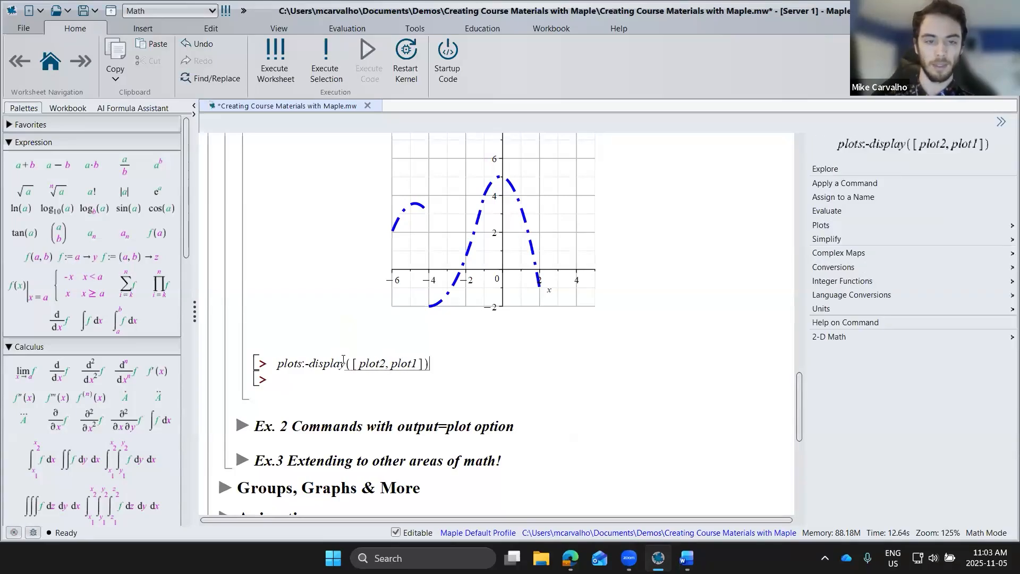
key("Return")
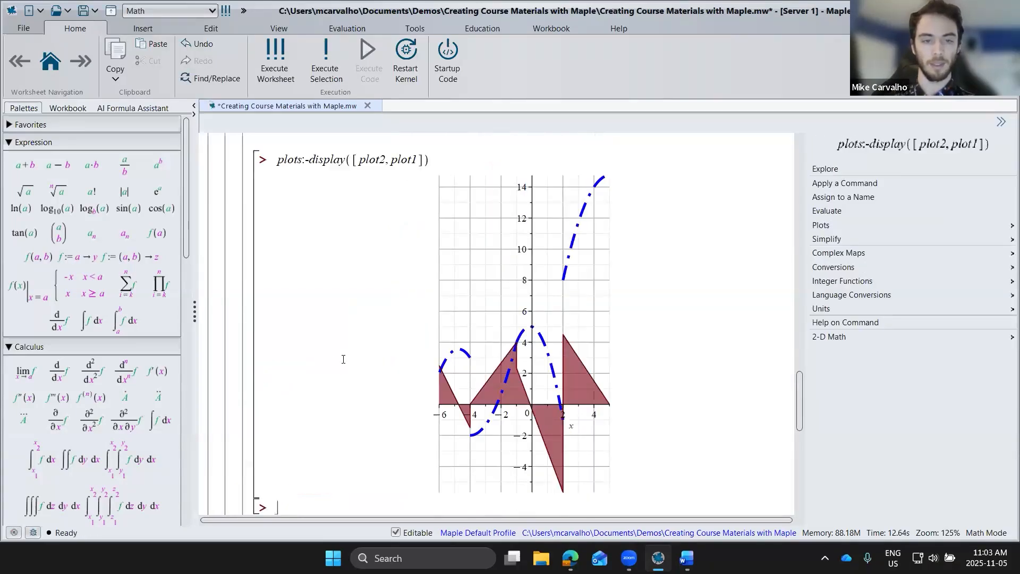
Step: Color the shaded derivative area in the combined plot gold and make its fill more transparent
left_click(592, 330)
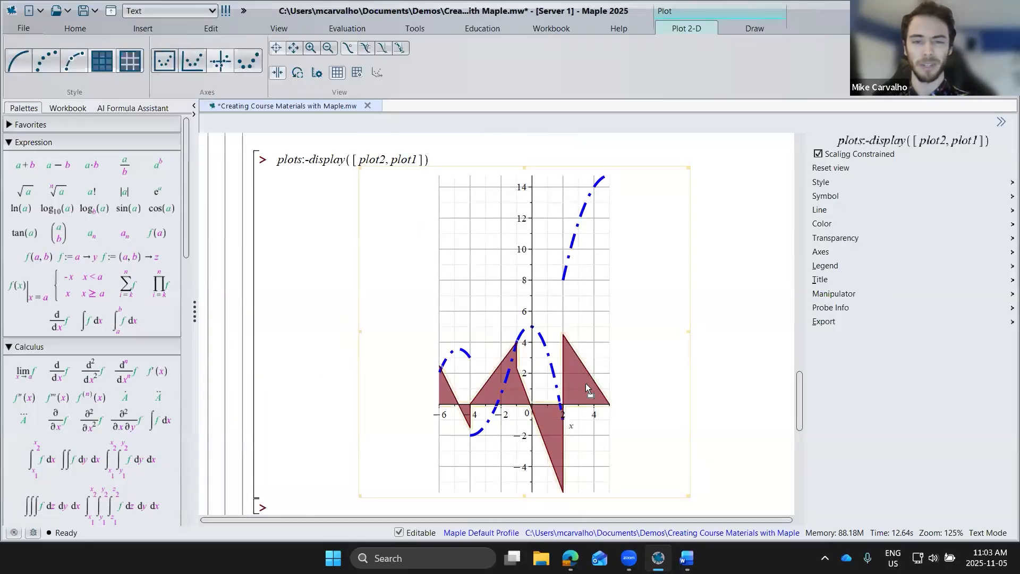
left_click(862, 228)
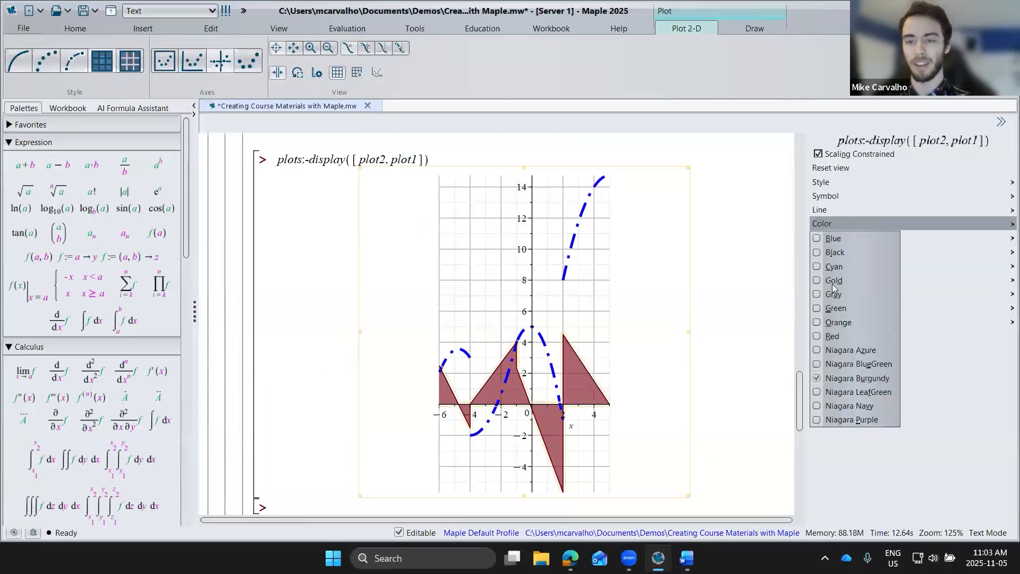
left_click(832, 284)
left_click(854, 240)
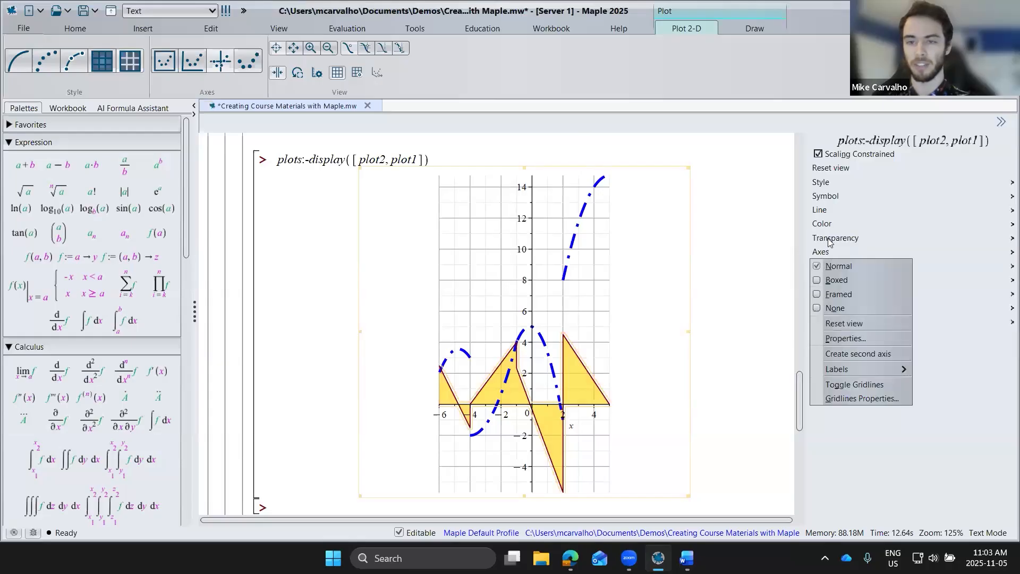
left_click(819, 293)
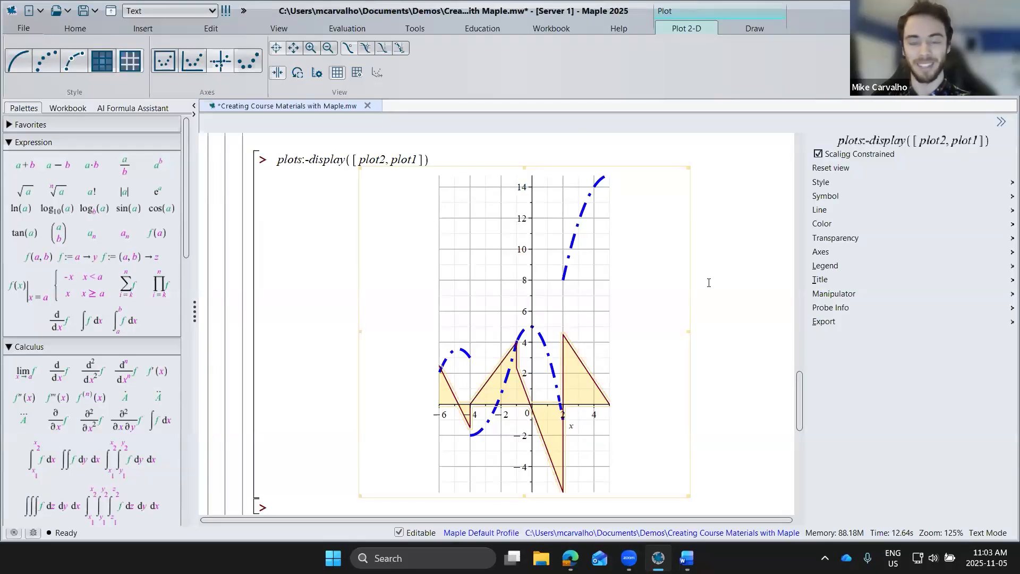
Step: Check which file formats the combined plot can be exported to
right_click(568, 300)
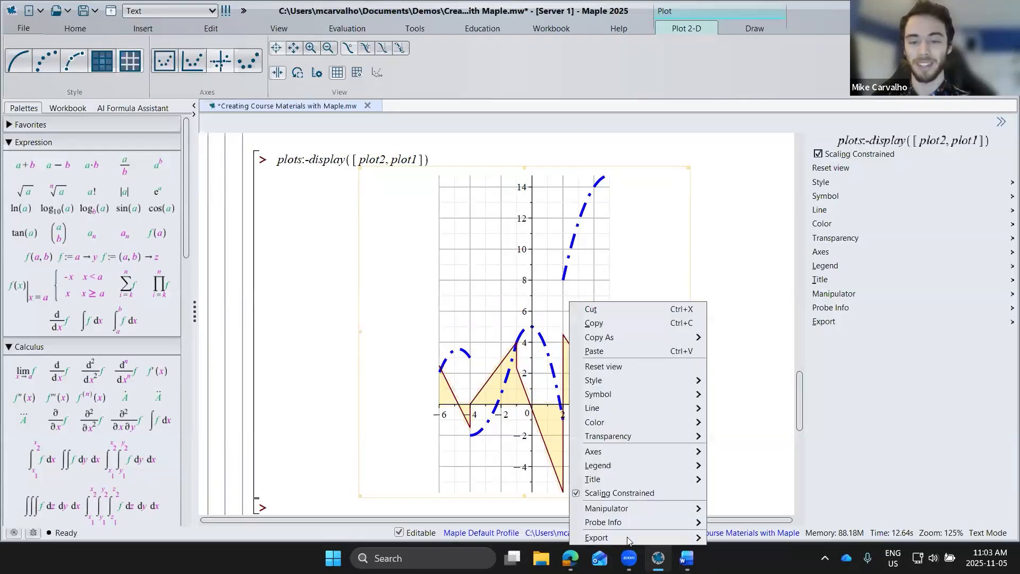
mouse_move(635, 538)
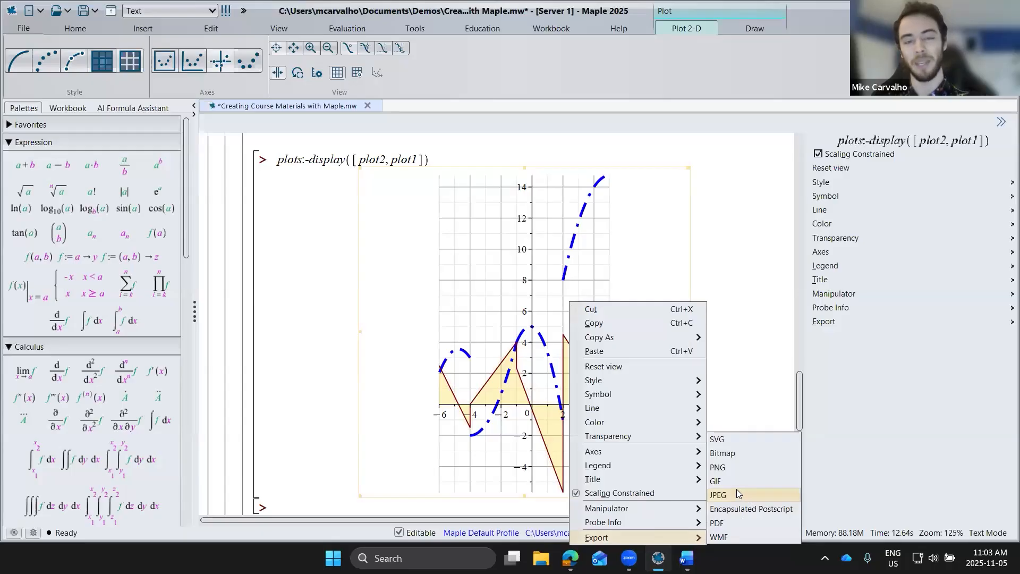
left_click(734, 243)
Step: Expand the section "Ex. 2 Commands with output=plot option" and execute the pts command to generate 15 random points
scroll(733, 243, "down", 4)
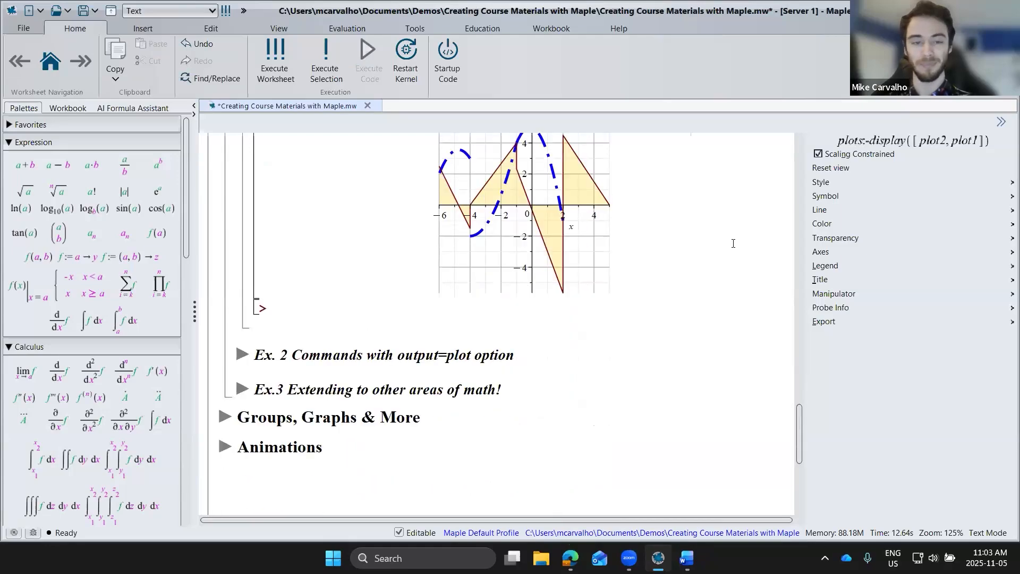
left_click(243, 355)
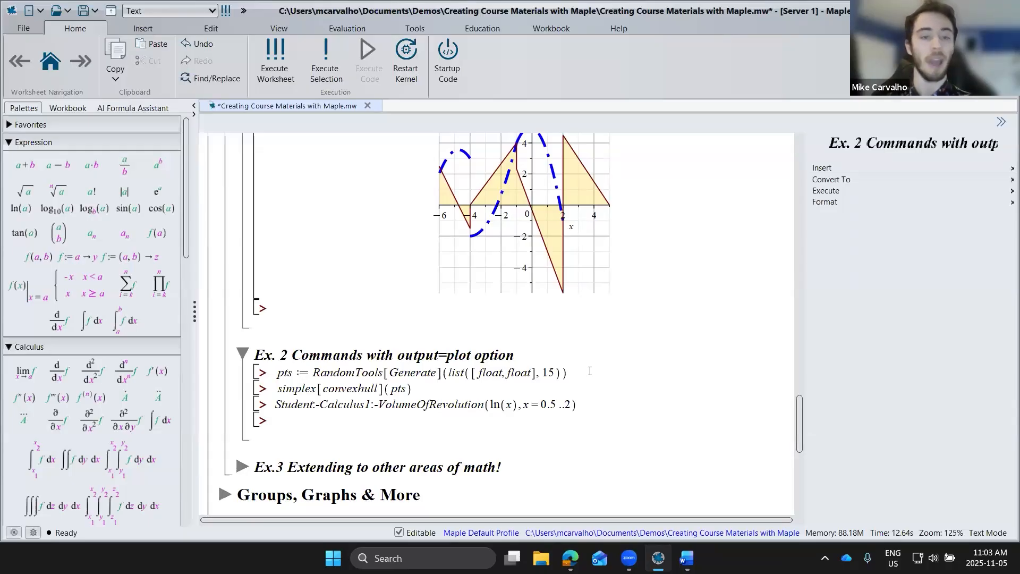
left_click(590, 371)
key("Return")
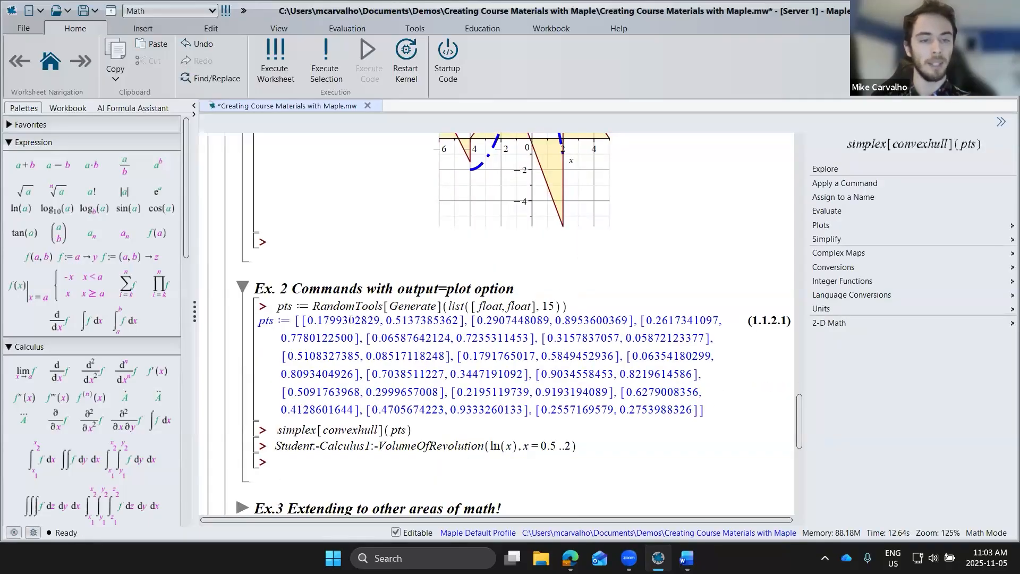
Step: Compute the convex hull of pts with simplex[convexhull], and rerun the command with the option output = plot
scroll(350, 319, "down", 3)
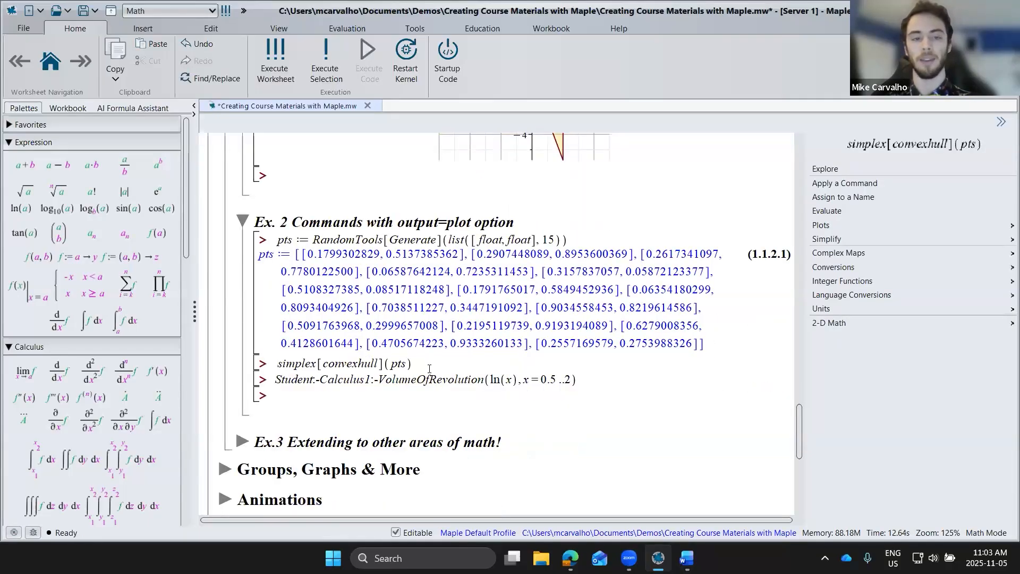
left_click(424, 362)
key("Return")
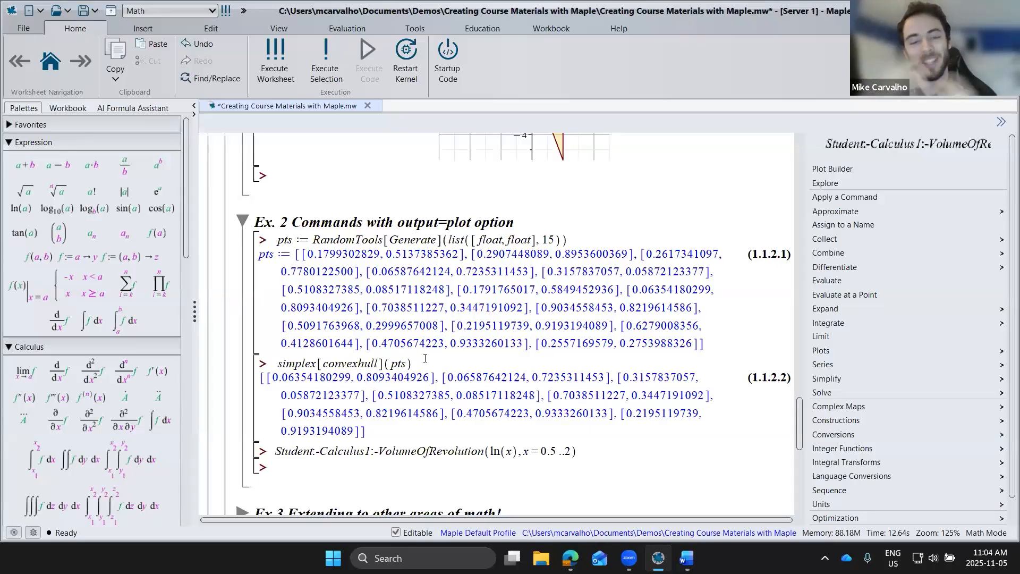
left_click(408, 363)
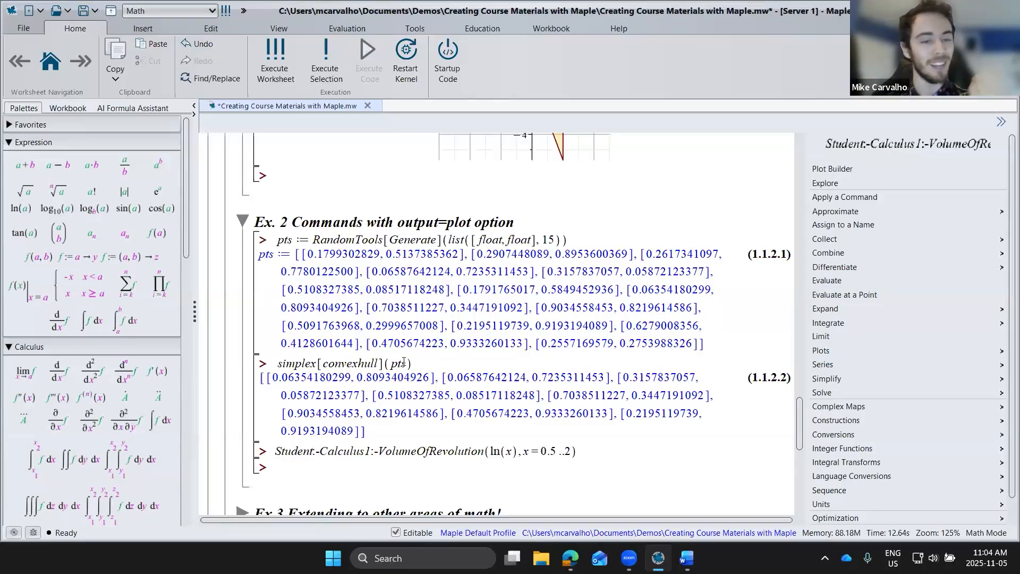
type(", ")
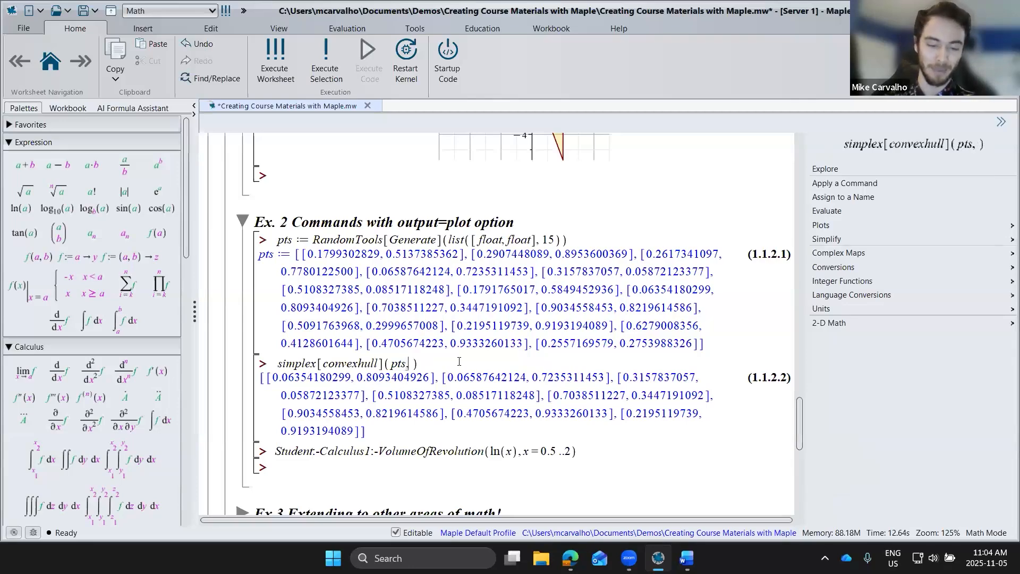
type("output=plot")
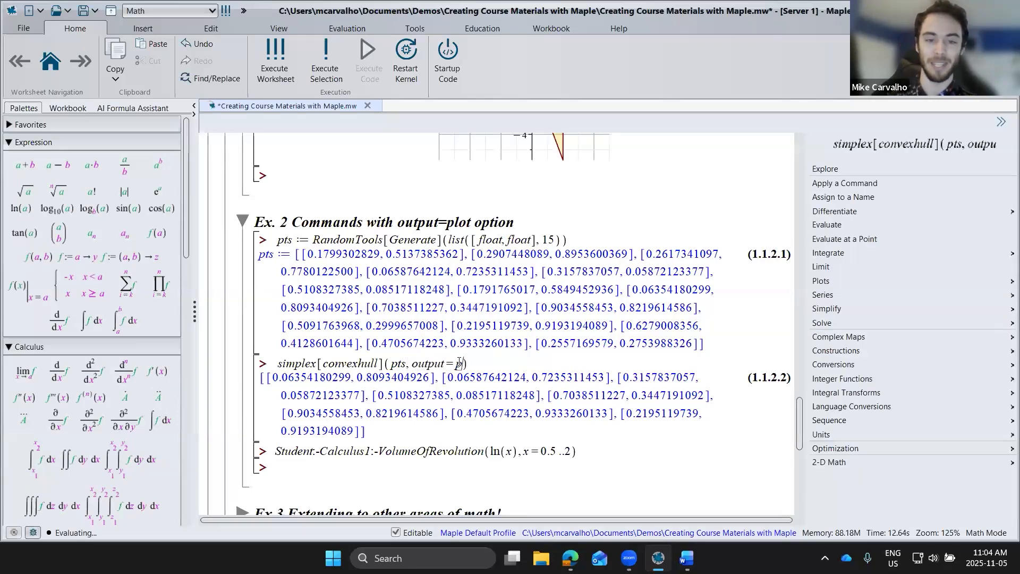
Step: Change the point symbols in the convex hull plot to diagonal crosses and set their symbol size to 20
left_click(507, 265)
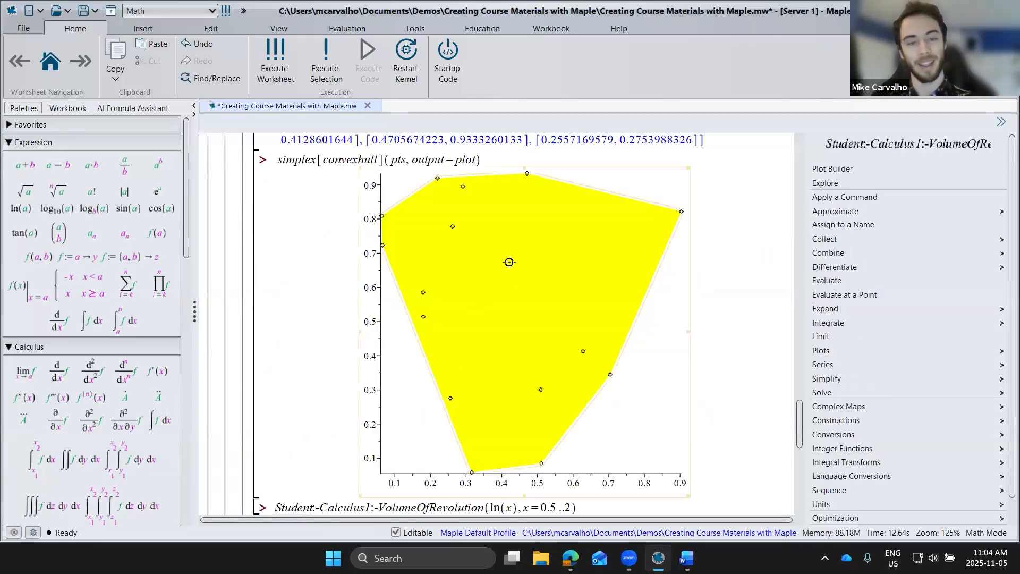
left_click(681, 212)
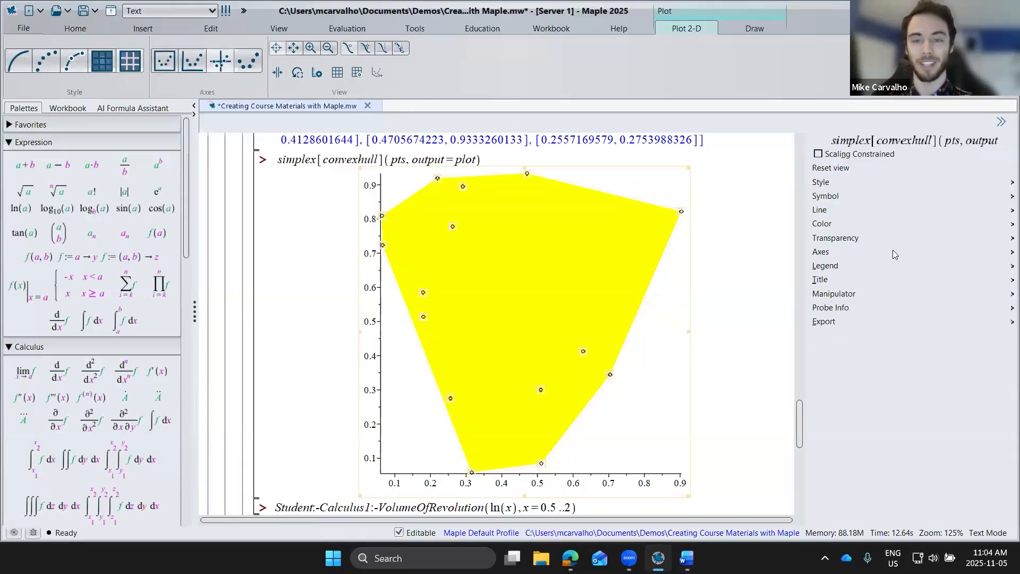
left_click(849, 196)
left_click(845, 225)
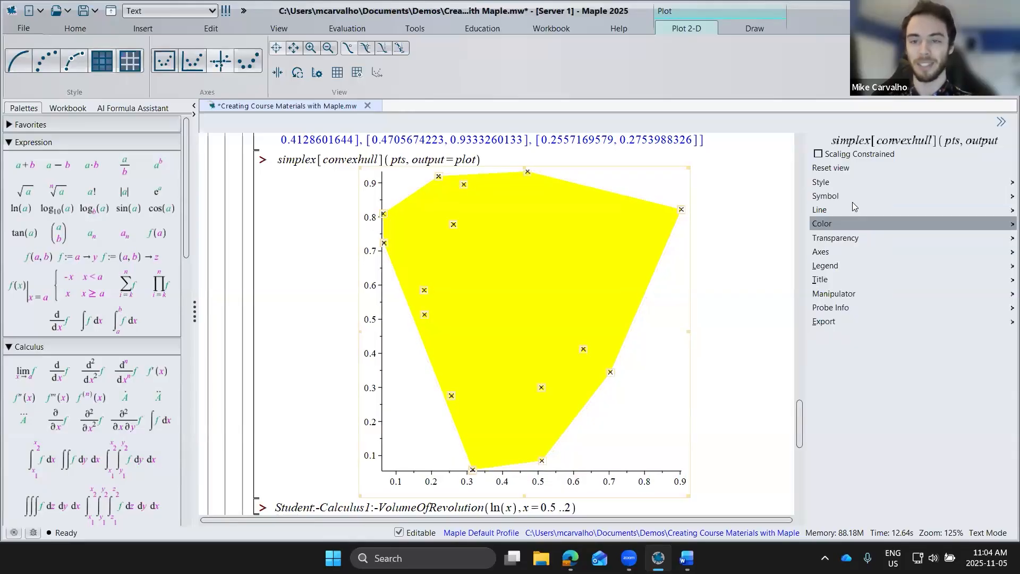
left_click(852, 200)
left_click(832, 366)
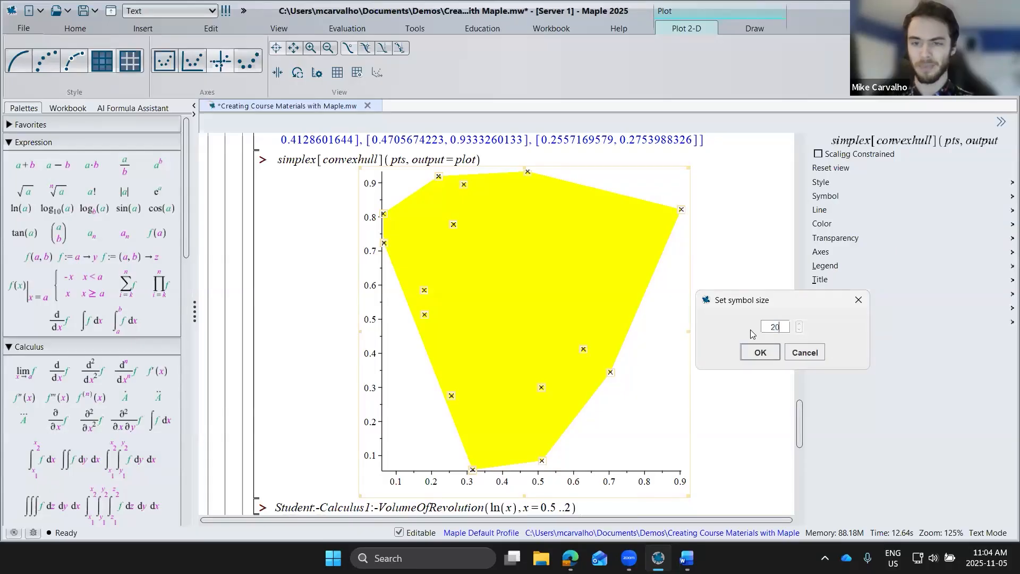
type("20")
left_click(760, 352)
Step: End the pts command with a colon to suppress its output and execute it again with the convex hull plot
scroll(580, 236, "up", 3)
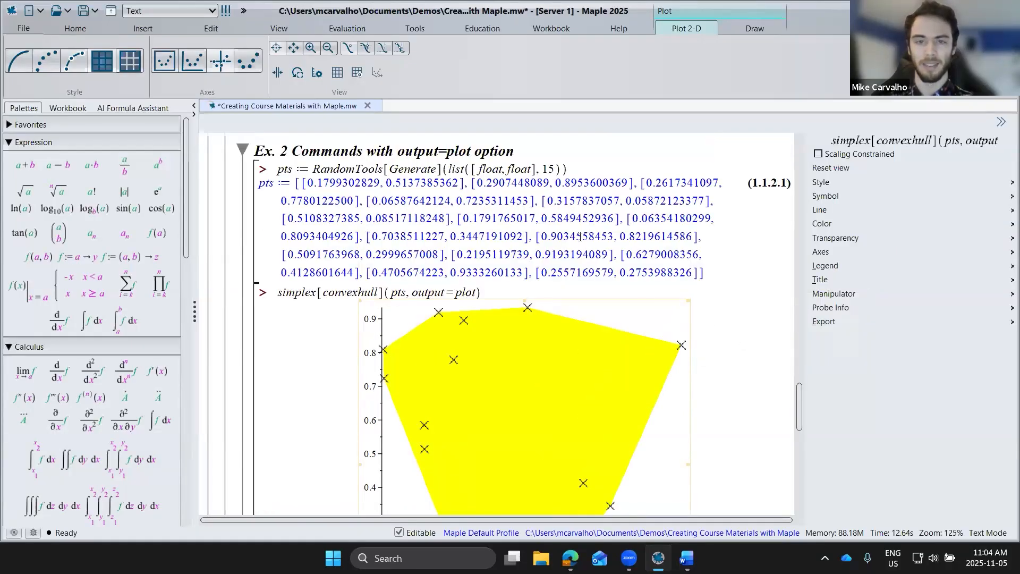
left_click(604, 164)
type(":")
key("Return")
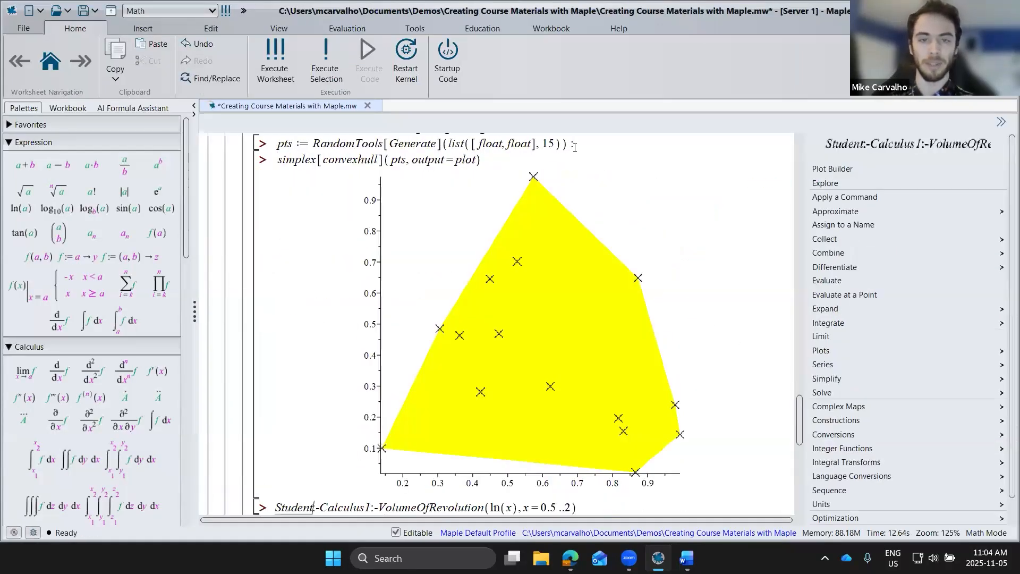
Step: Regenerate the random points and their convex hull plot several times by re-executing both commands
left_click(575, 147)
key("Return")
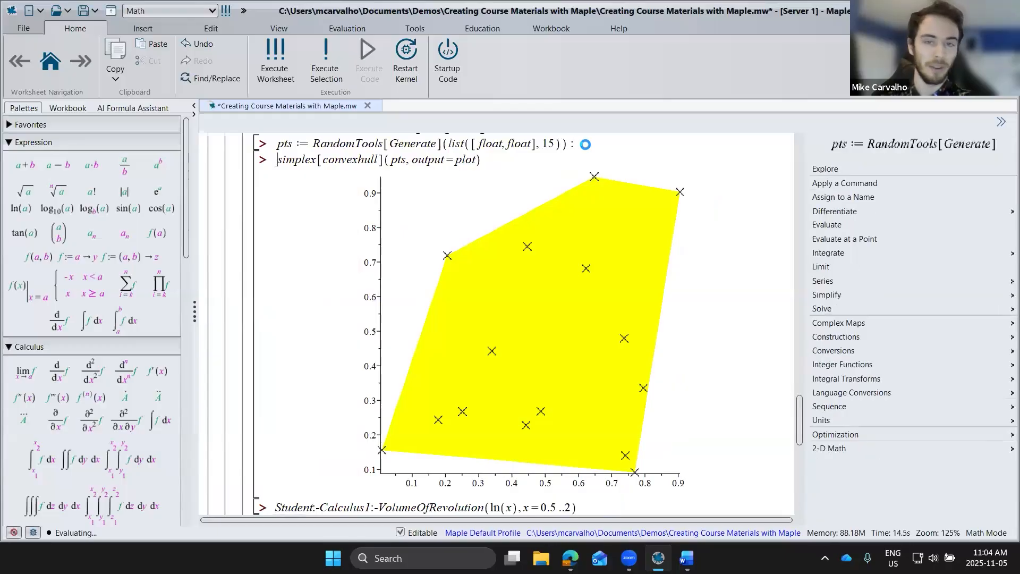
key("Return")
left_click(585, 144)
key("Return")
key("Return")
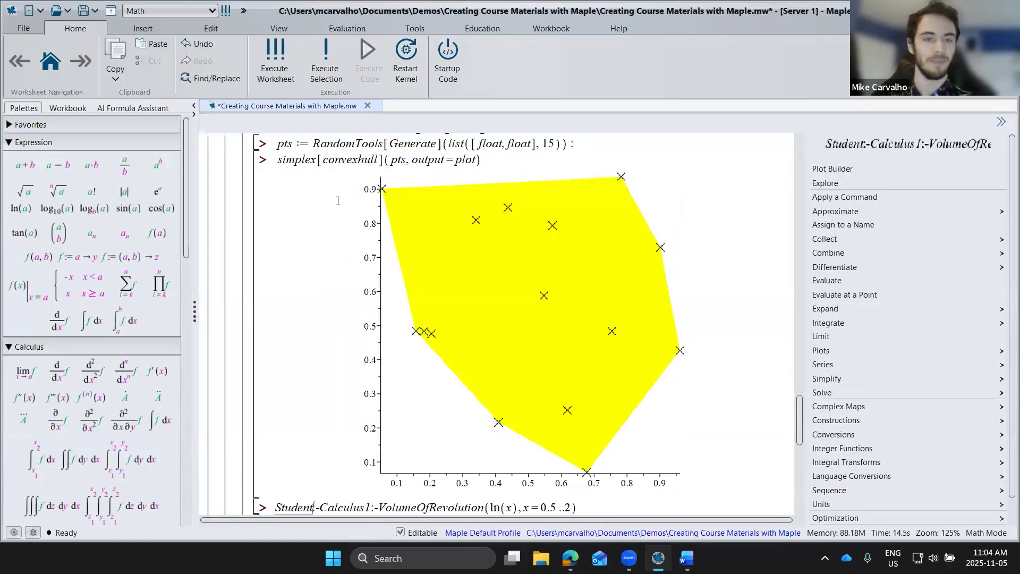
Step: Compute the volume of revolution of ln(x) for x = 0.5..2, and rerun the command with the option output = plot
scroll(338, 201, "down", 3)
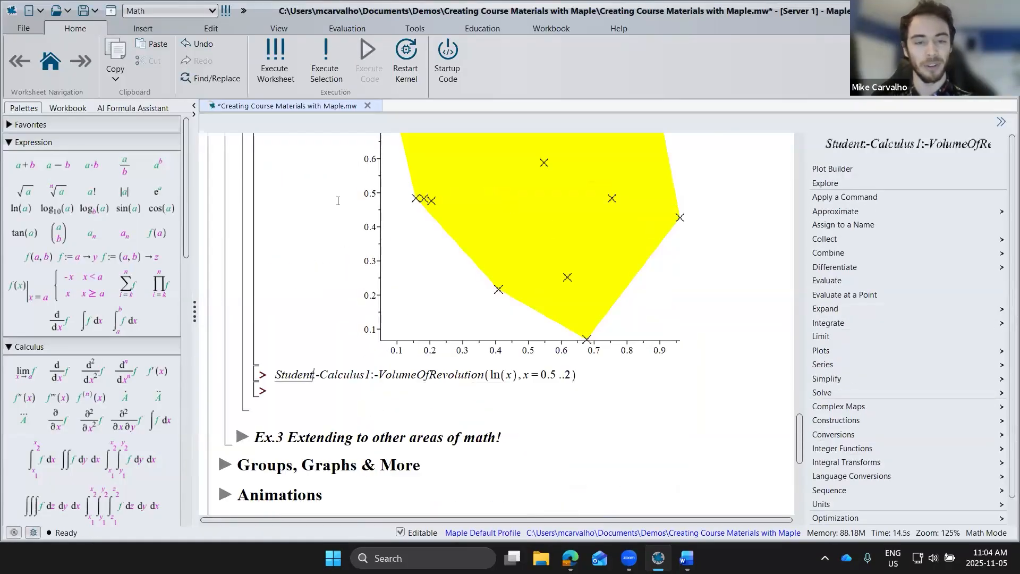
scroll(338, 201, "up", 1)
left_click(585, 442)
key("Return")
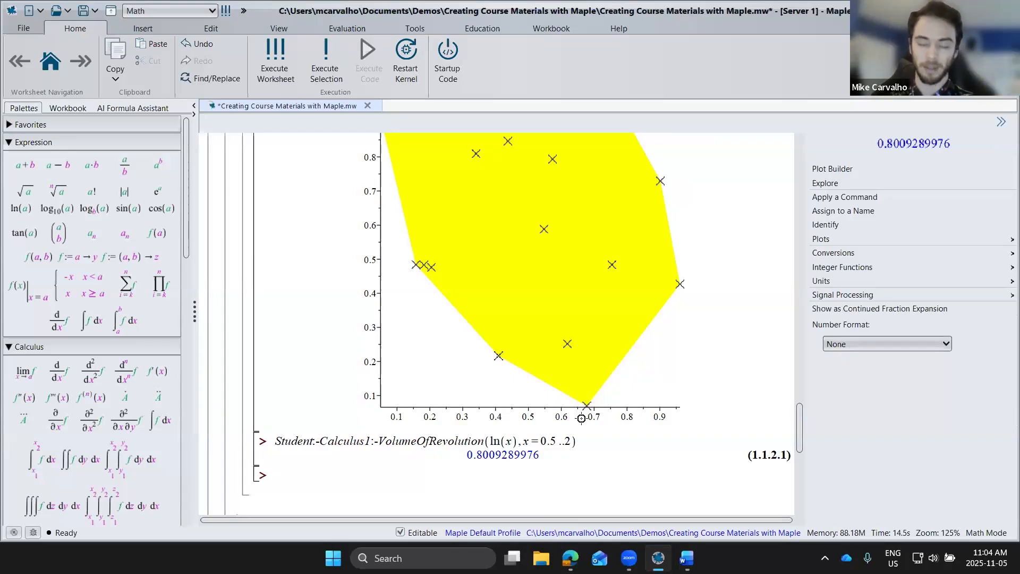
left_click(569, 445)
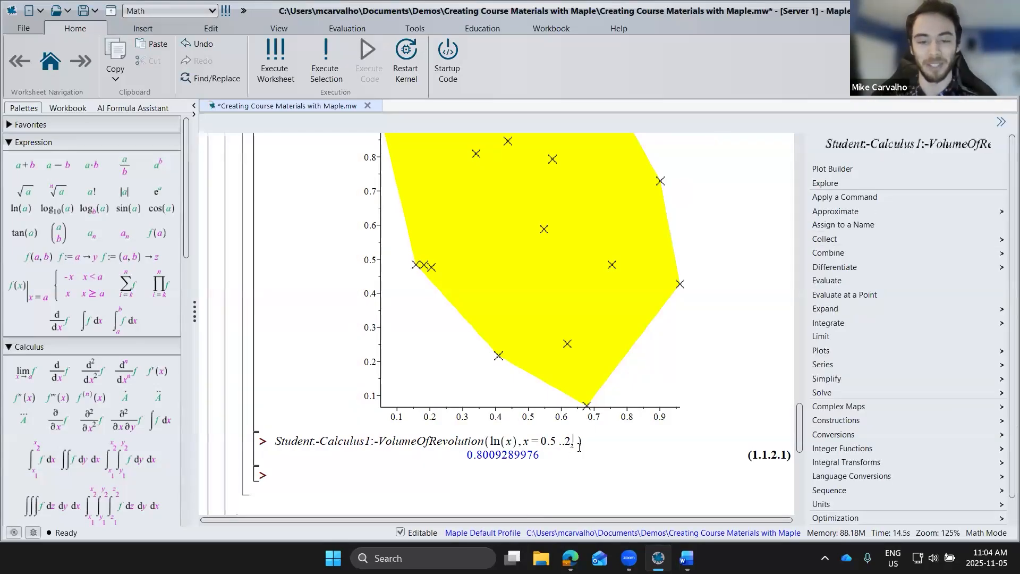
type(",output=pl")
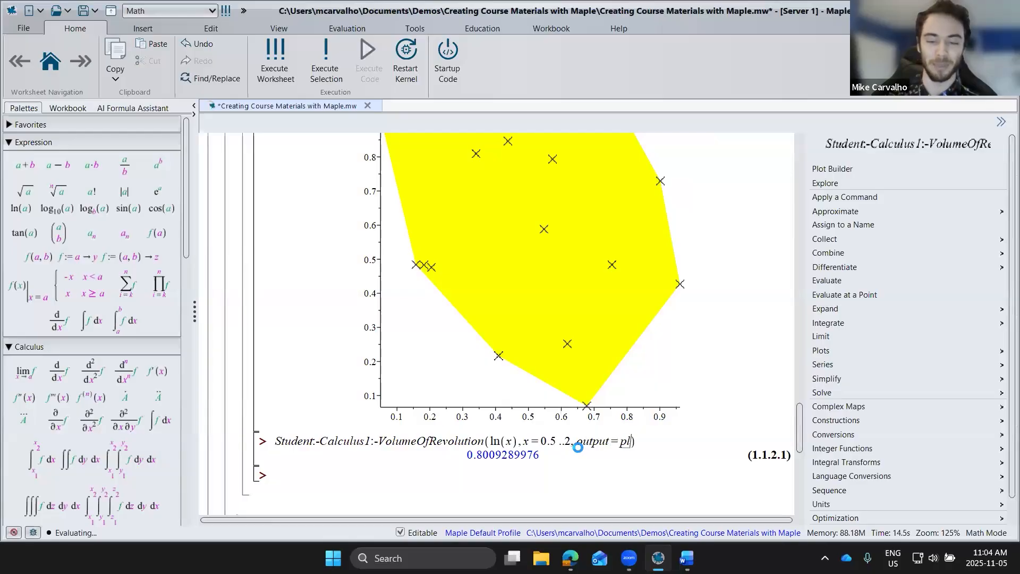
type("ot")
key("Return")
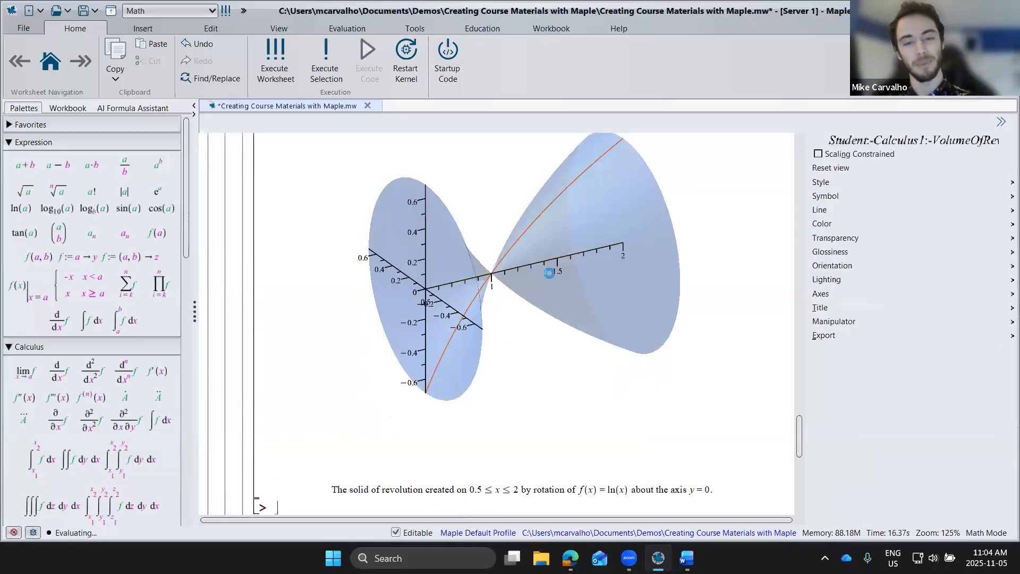
left_click_drag(558, 296, 791, 349)
Step: Expand the section "Ex.3 Extending to other areas of math!" and copy the pts command from Ex. 2 into its empty prompt
scroll(374, 384, "down", 3)
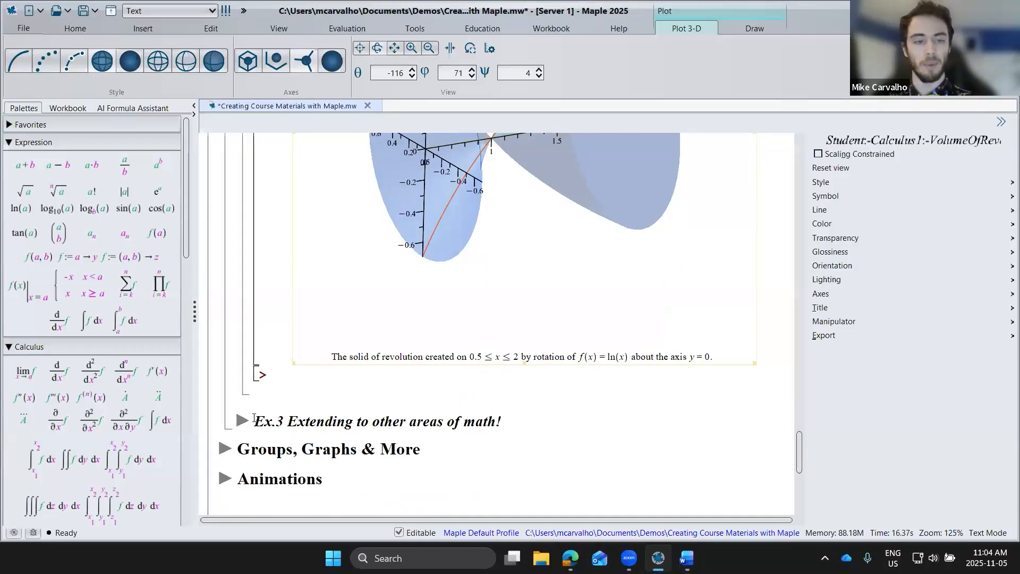
left_click(242, 420)
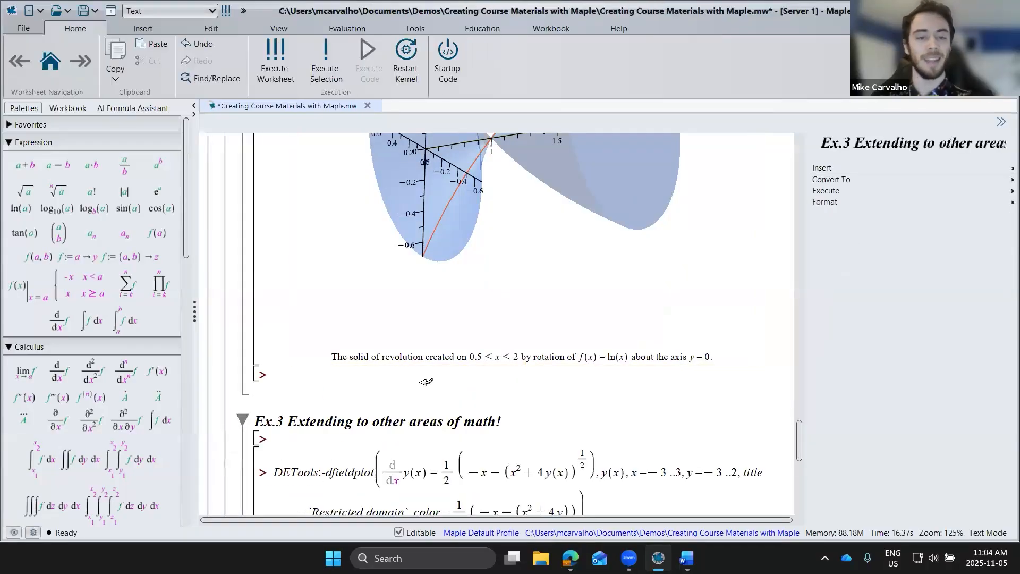
scroll(426, 381, "up", 3)
scroll(747, 307, "up", 4)
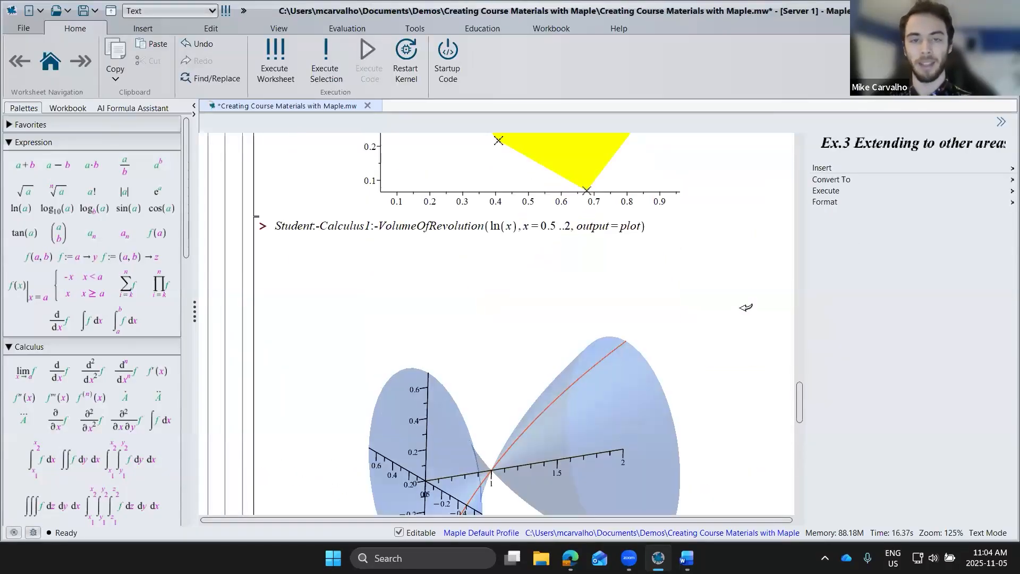
scroll(742, 298, "up", 8)
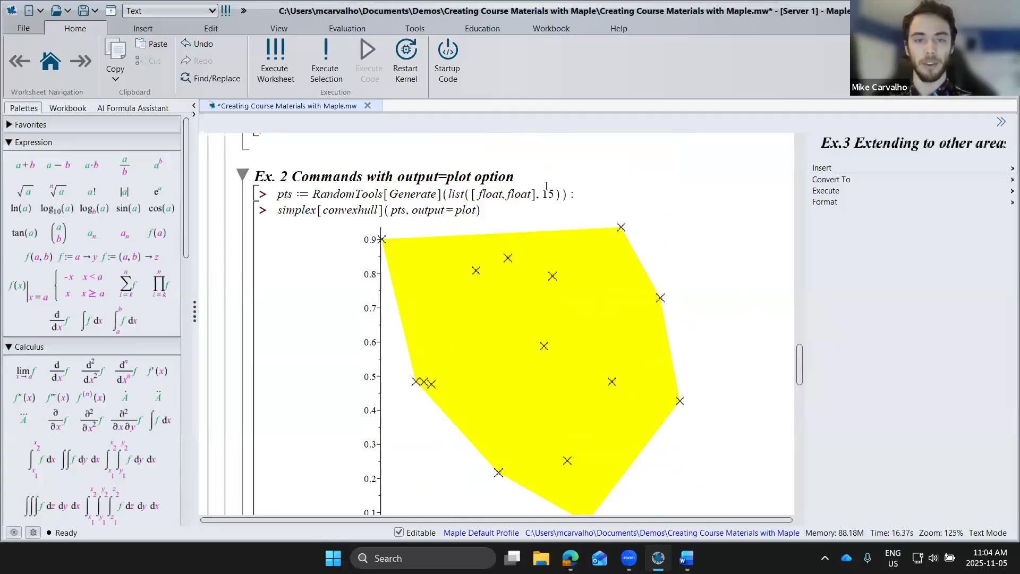
left_click_drag(571, 194, 271, 194)
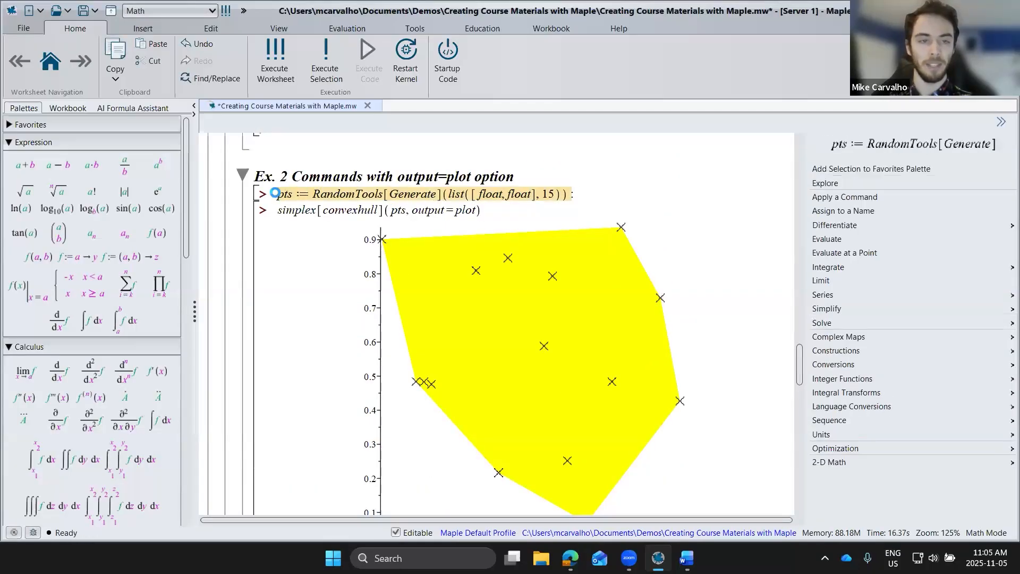
key("ctrl+c")
scroll(289, 337, "down", 20)
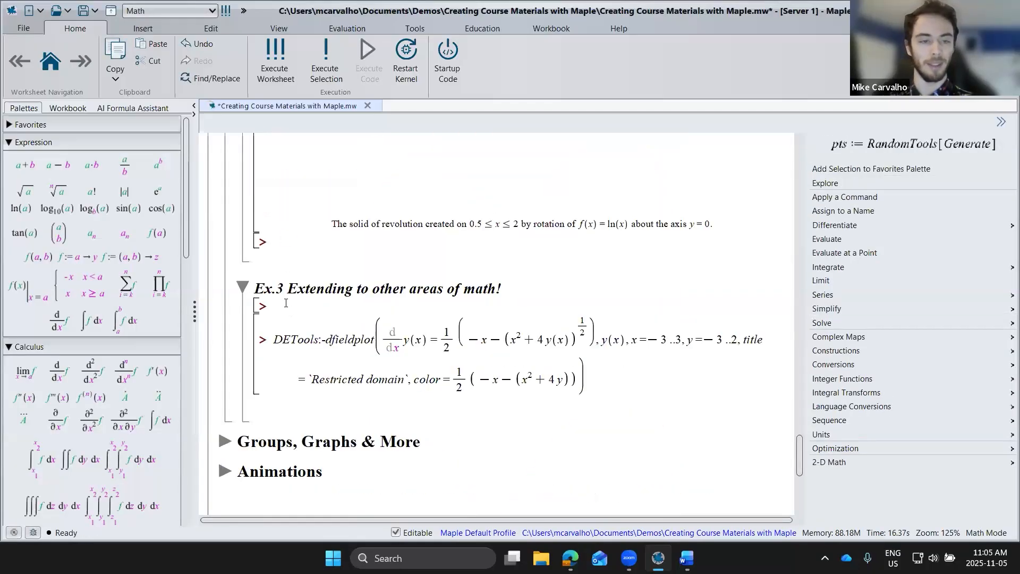
left_click(312, 306)
key("ctrl+v")
Step: Rename the copied list to pts3d, add a third float to each point, and execute the command
type("3d")
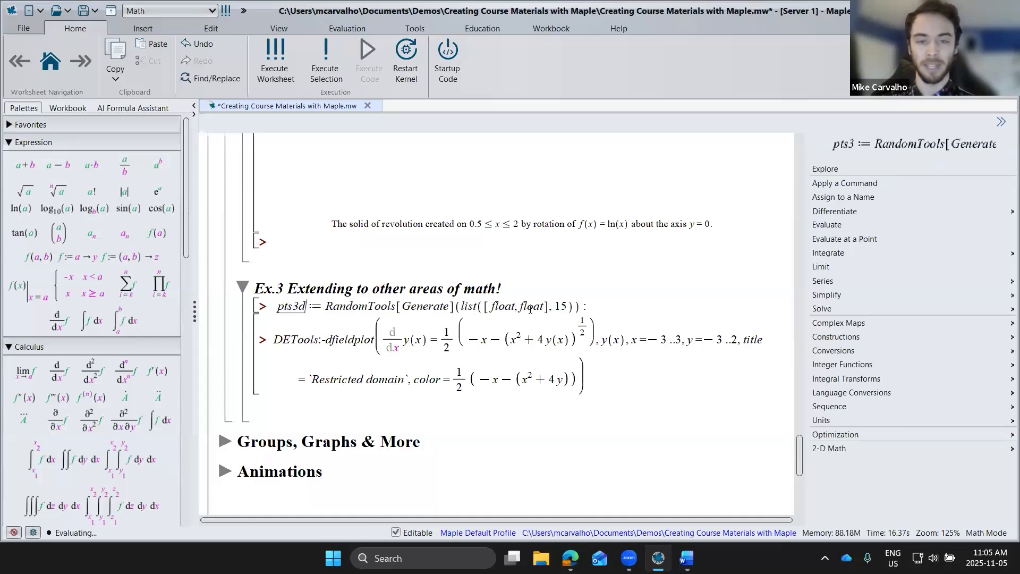
left_click(546, 307)
type(",flot")
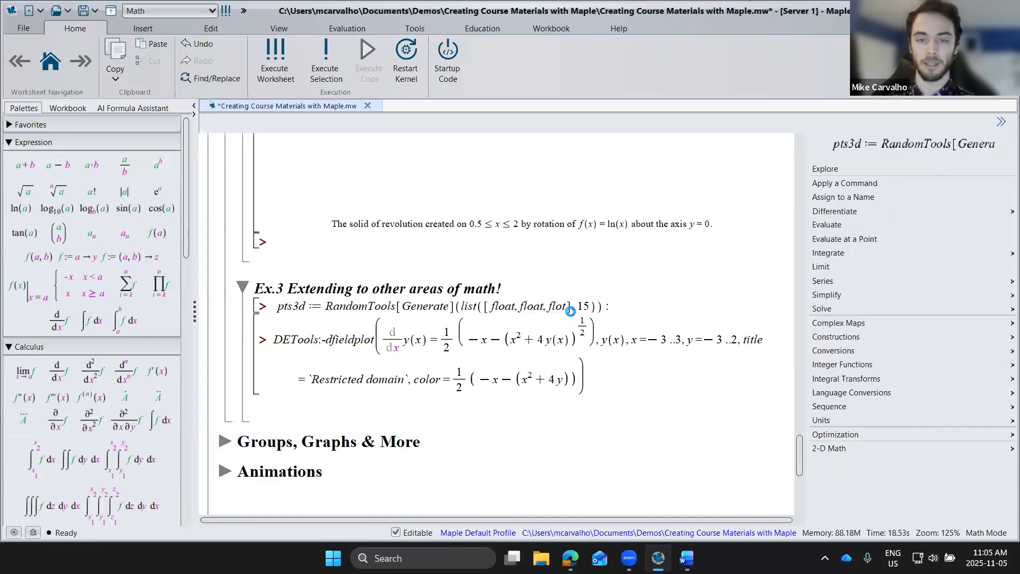
key("BackSpace")
type("at")
key("Return")
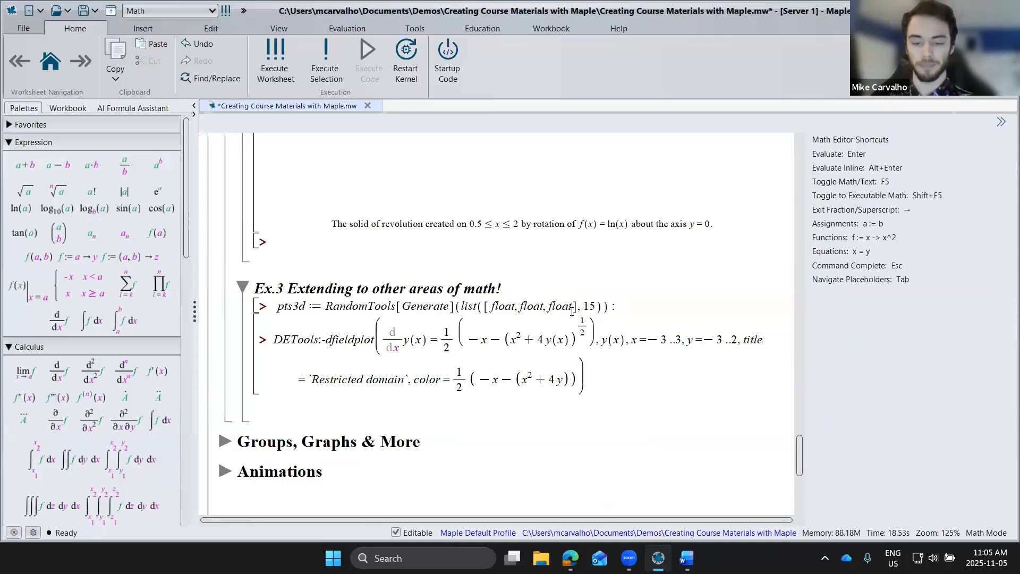
Step: Insert a new prompt below pts3d and execute Statistics[ScatterPlot3D](pts3d) to plot the random points
key("ctrl+k")
type("S")
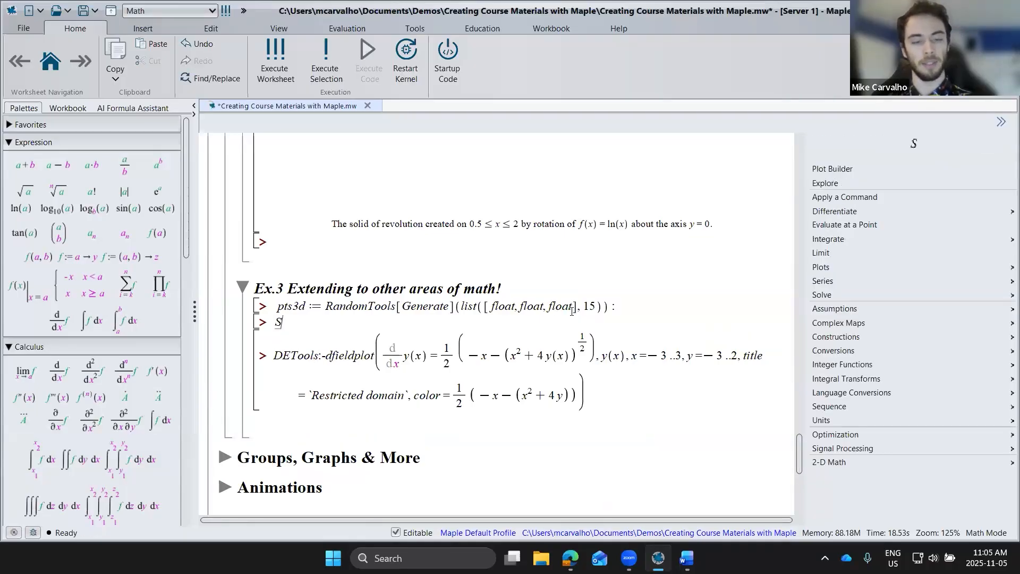
type("tatistics[Sc")
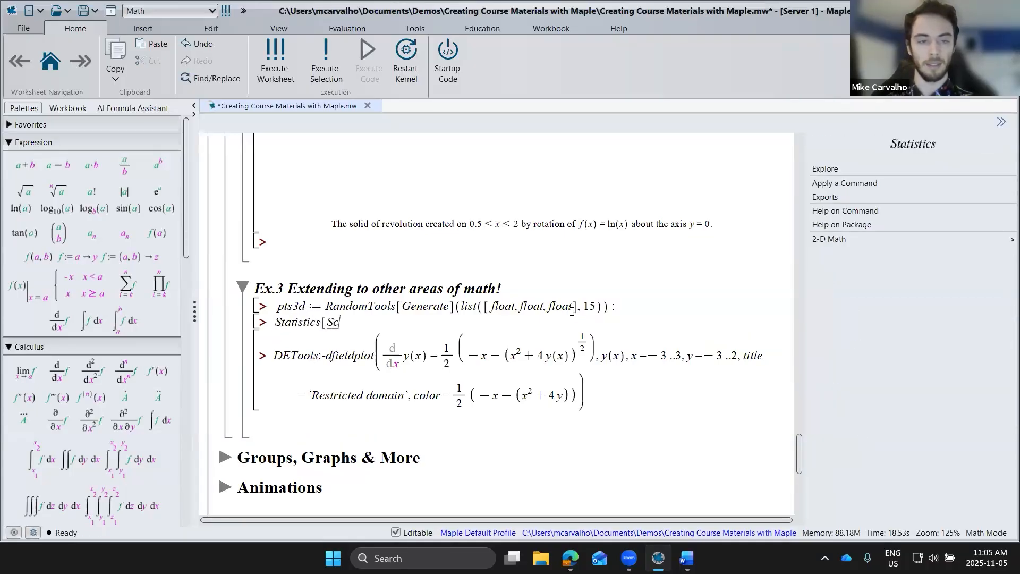
type("atterPlot3D]")
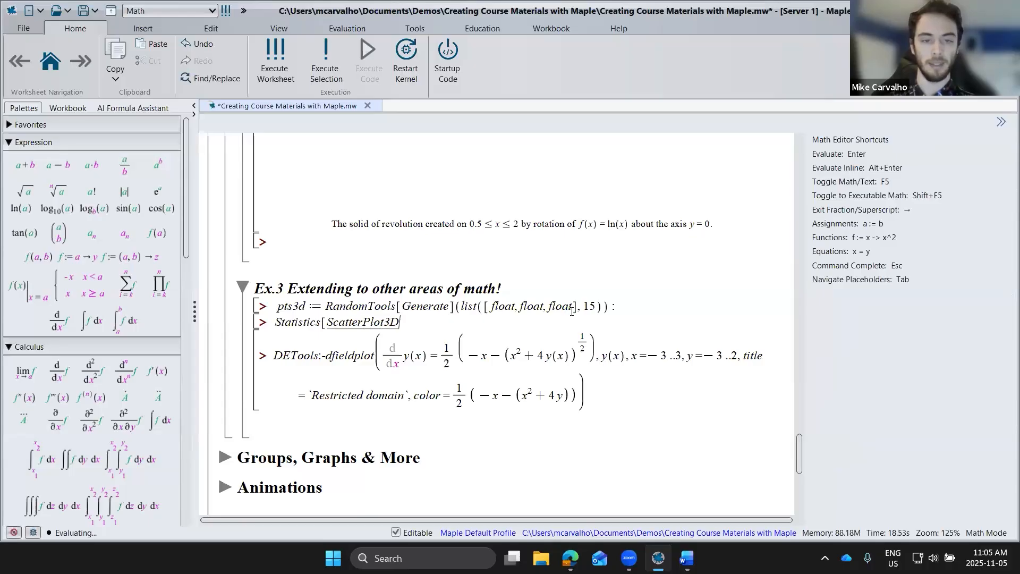
type("(")
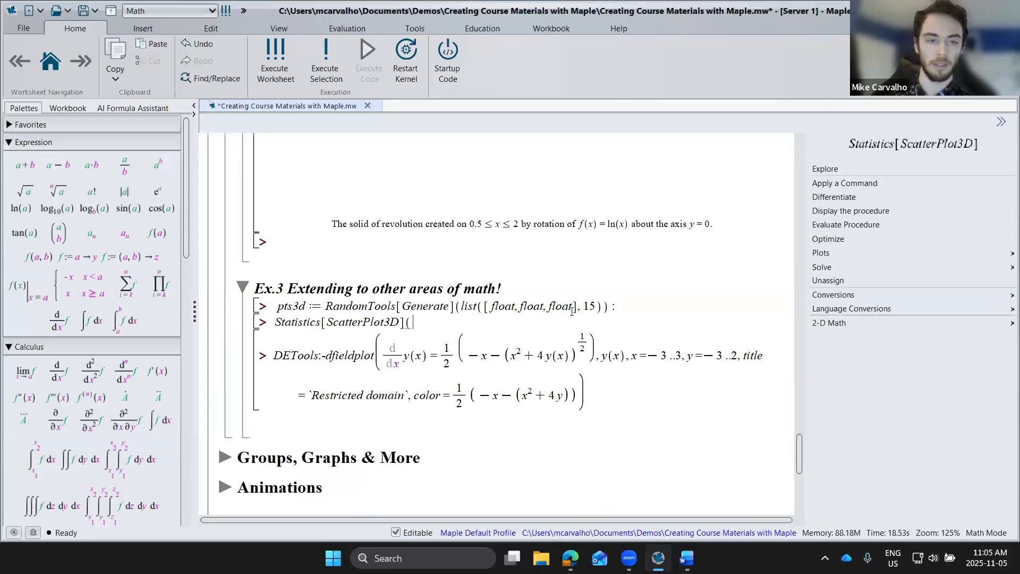
type("pts3d)")
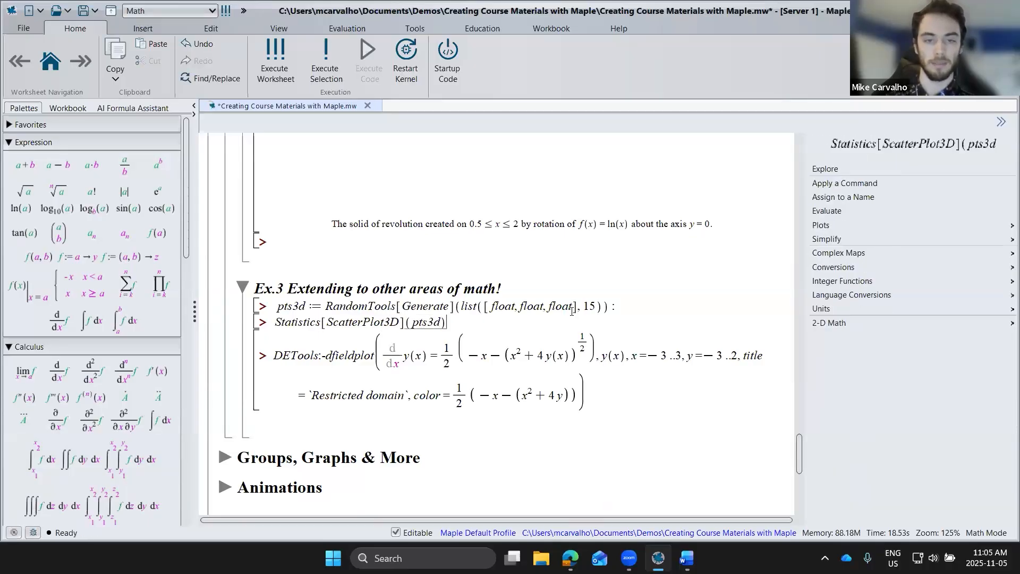
key("Return")
Step: Rotate the 3-D scatter plot to view its points from different angles
left_click(611, 296)
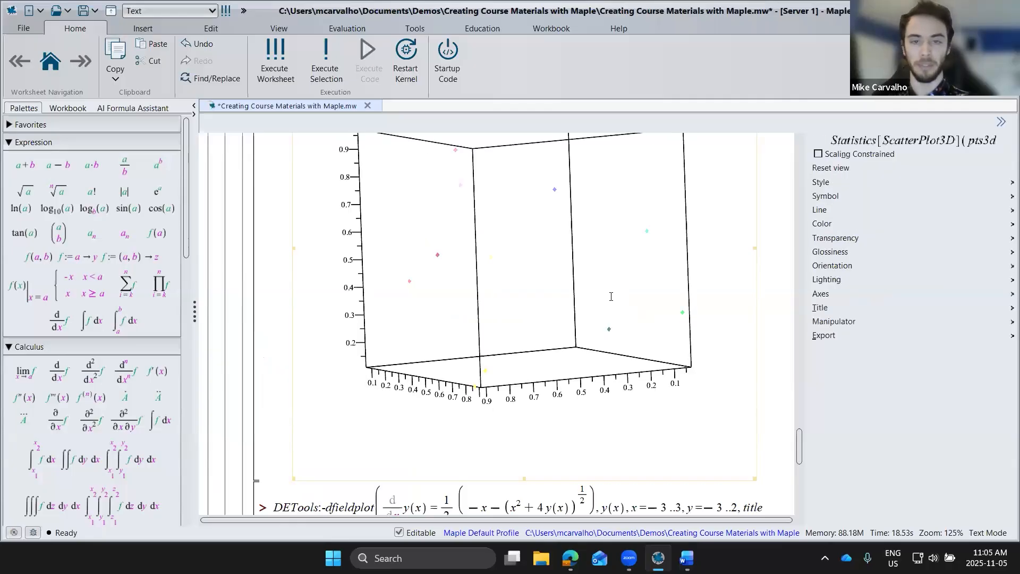
left_click_drag(611, 297, 573, 242)
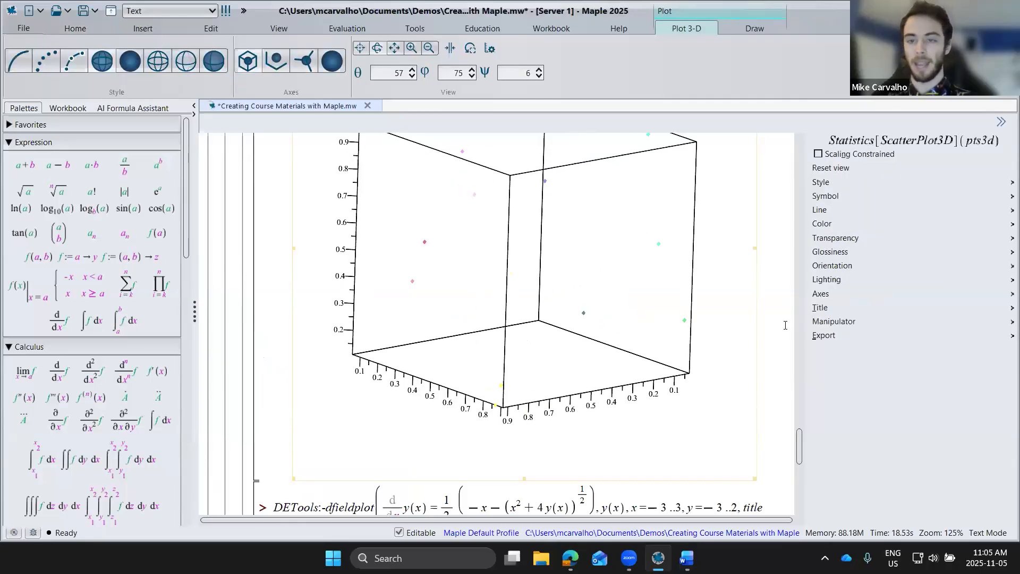
scroll(786, 325, "up", 3)
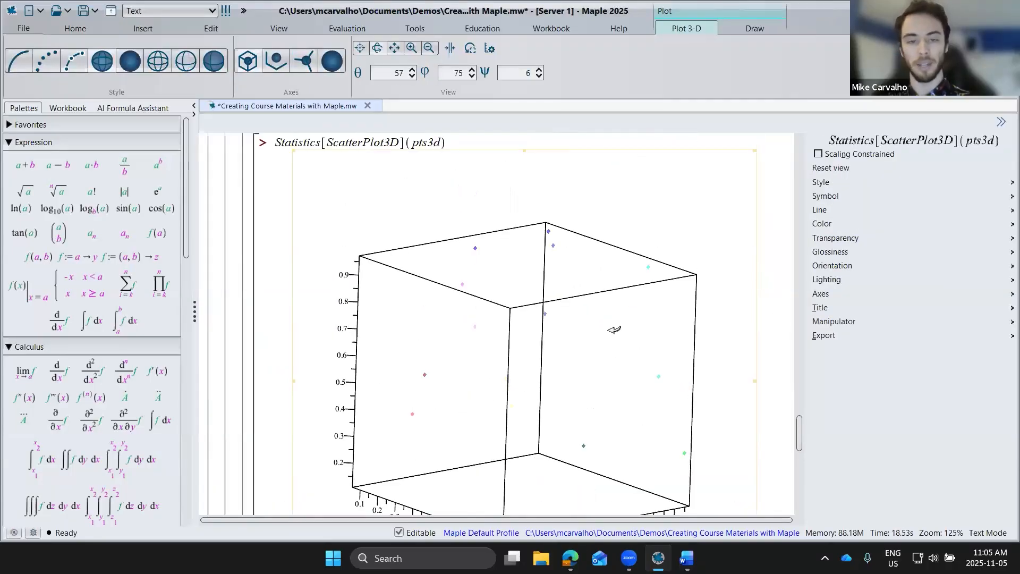
left_click_drag(614, 330, 664, 339)
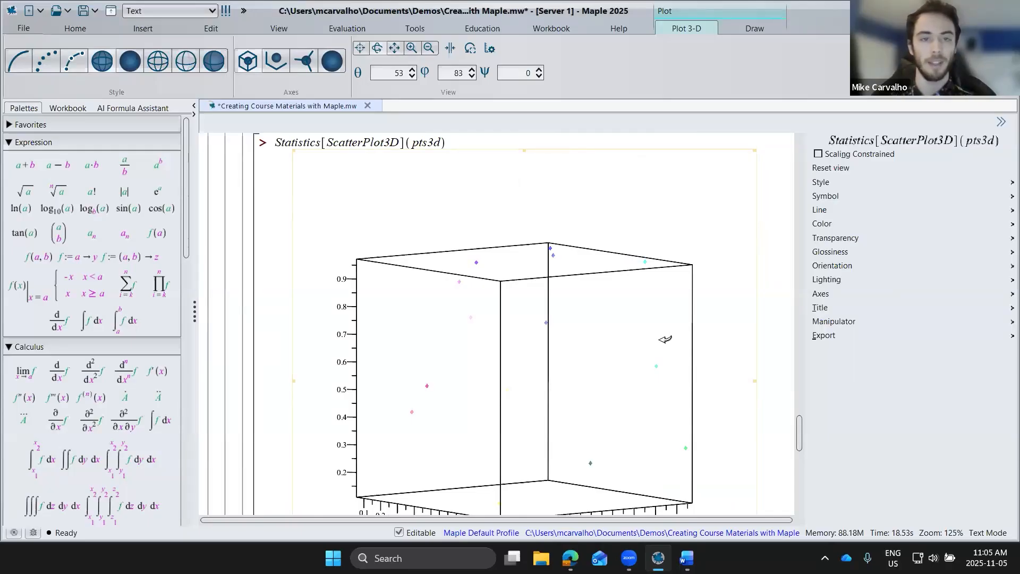
Step: Add the options lowess and fitorder = 2 to the ScatterPlot3D command and execute it again
left_click(444, 141)
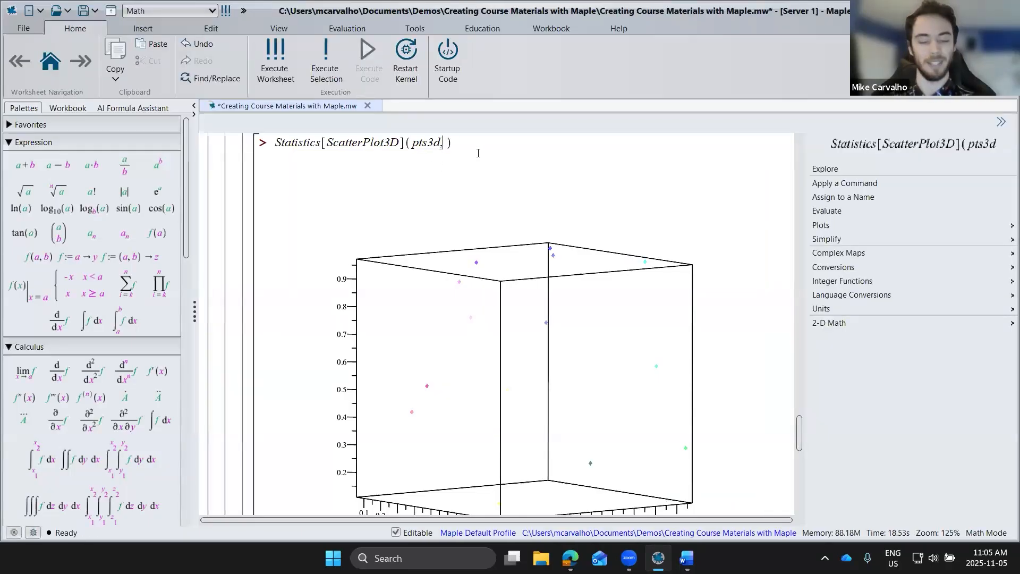
type(", ")
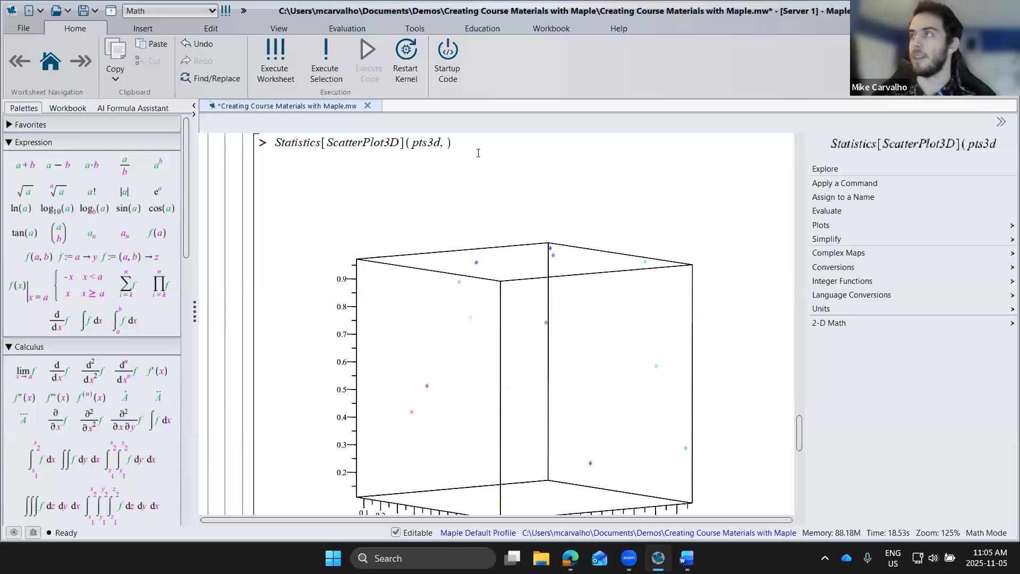
type("lowess, fi")
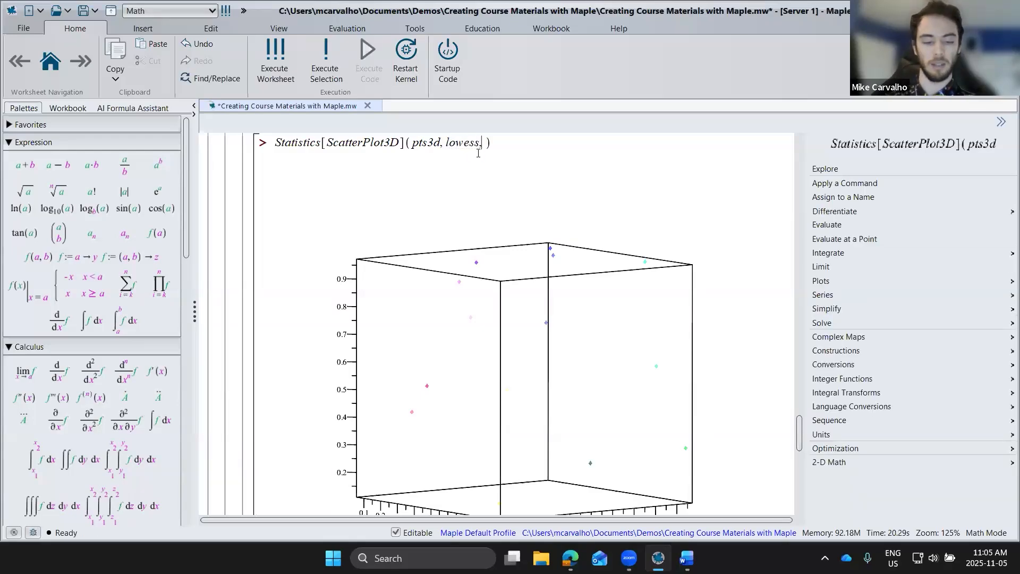
type("torder")
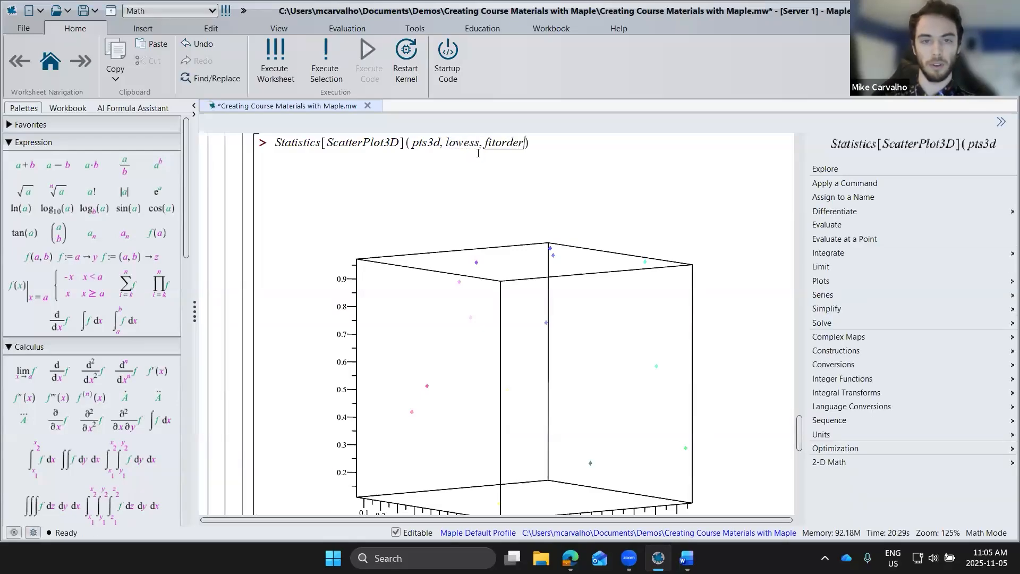
type(" = 2")
key("Return")
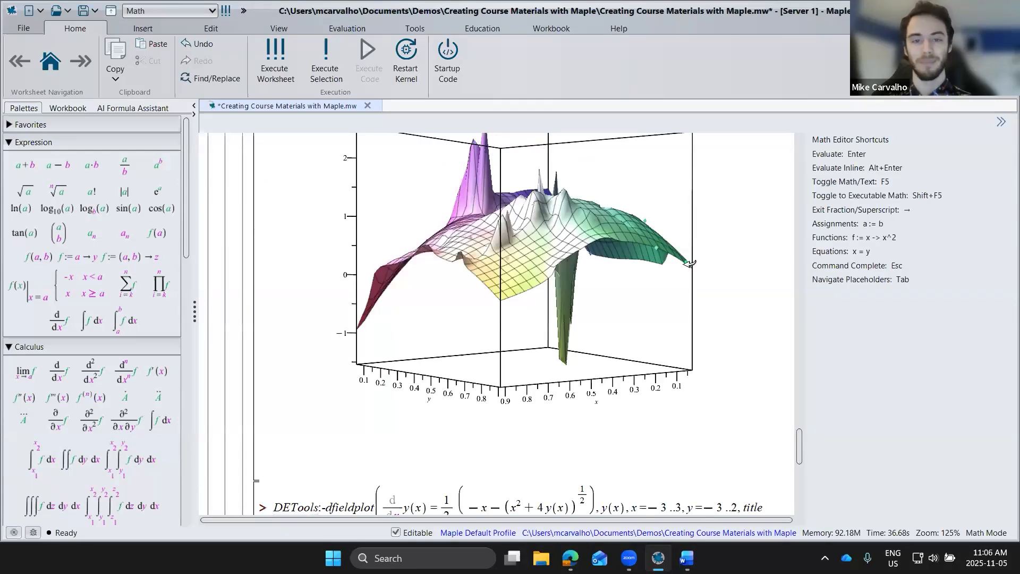
Step: Rotate the lowess surface plot to inspect the fitted surface from other sides
scroll(705, 278, "up", 2)
left_click_drag(516, 379, 573, 365)
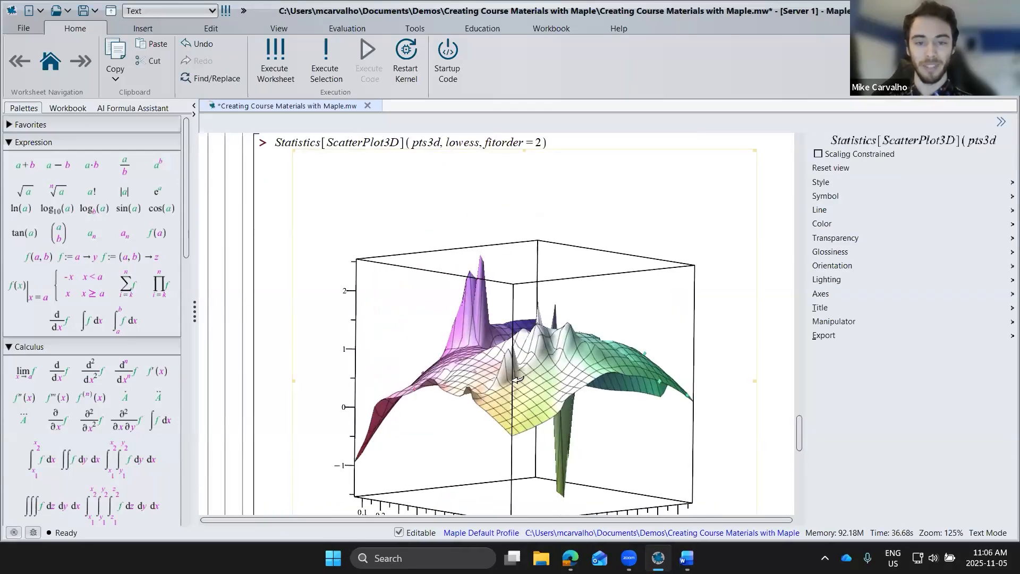
left_click_drag(516, 378, 380, 389)
Step: Execute the DETools:-dfieldplot command titled "Restricted domain" to draw the direction field
scroll(744, 363, "down", 1)
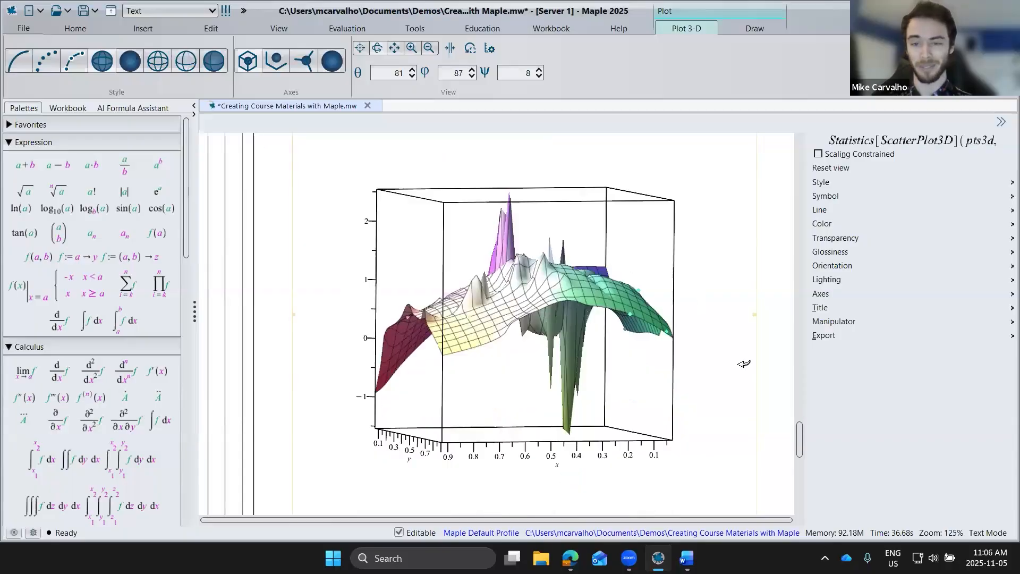
scroll(737, 366, "down", 5)
left_click(595, 406)
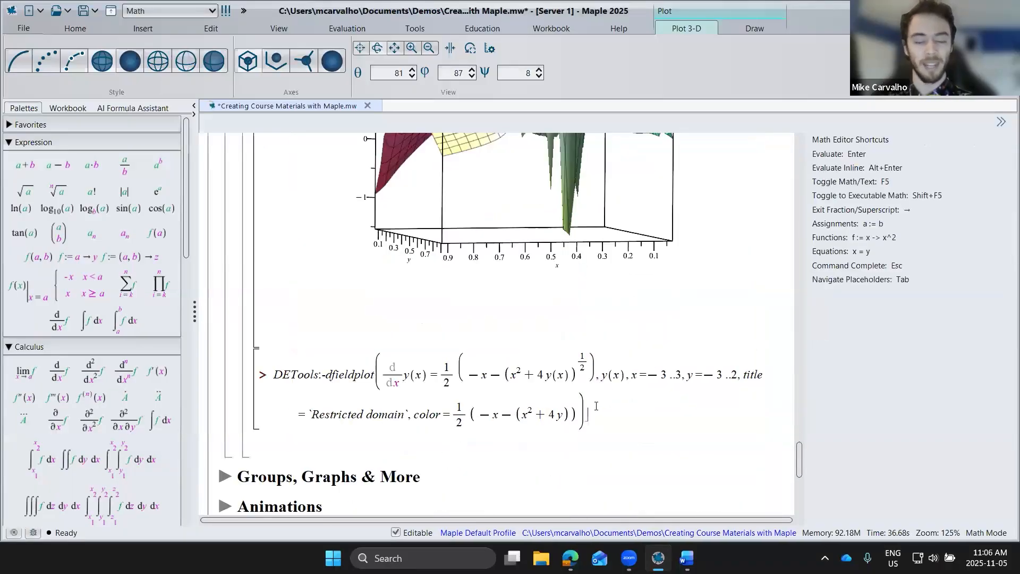
key("Return")
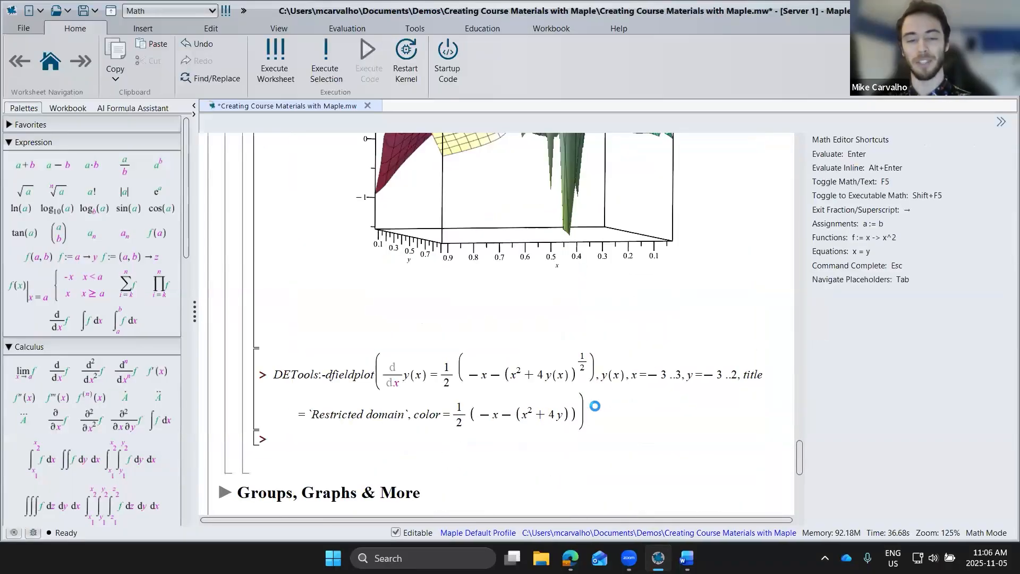
left_click(667, 349)
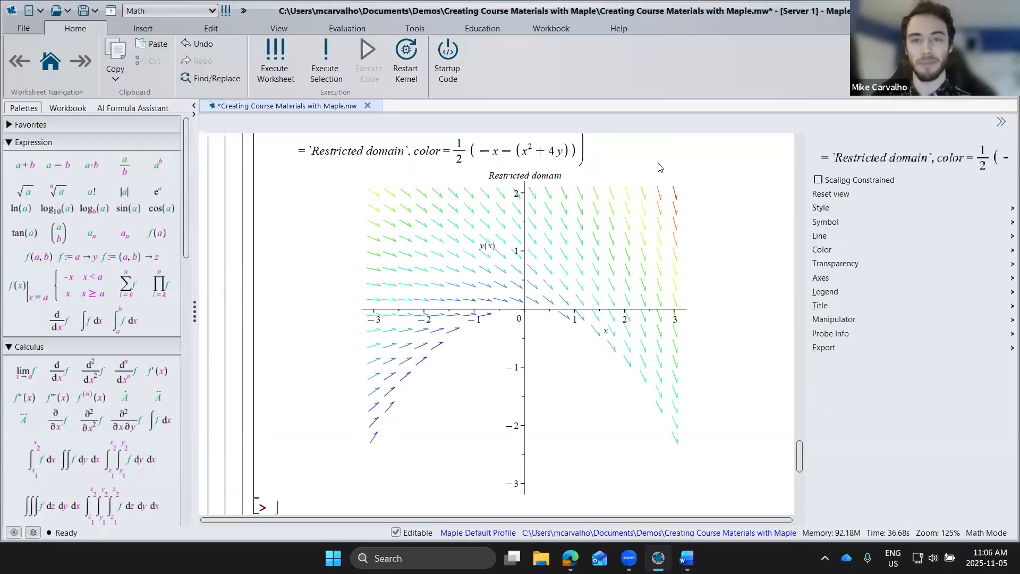
Step: Search the Maple help for "plotting guide" and open the Plotting Guide page
left_click(615, 28)
left_click(121, 63)
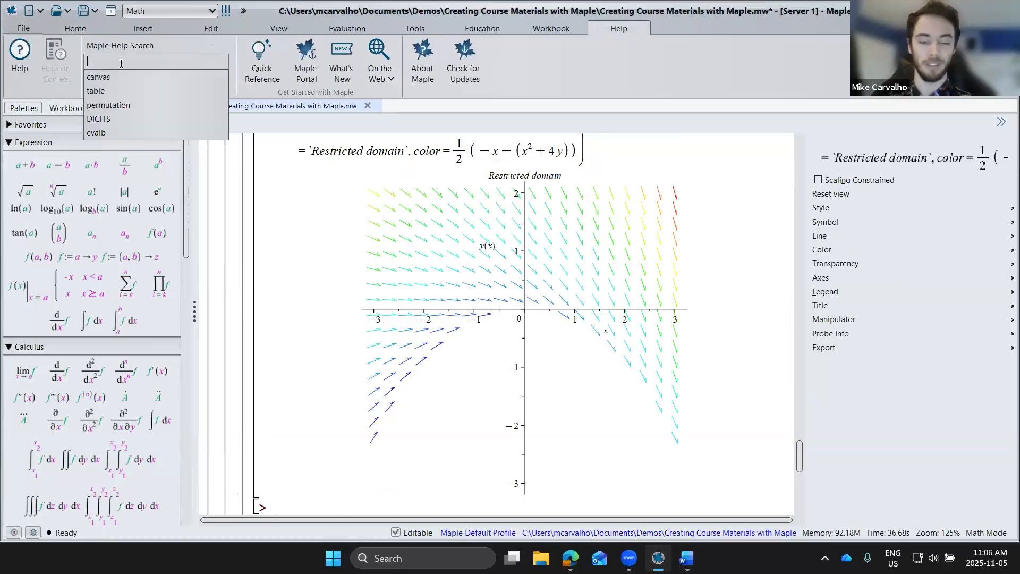
type("plotting guide")
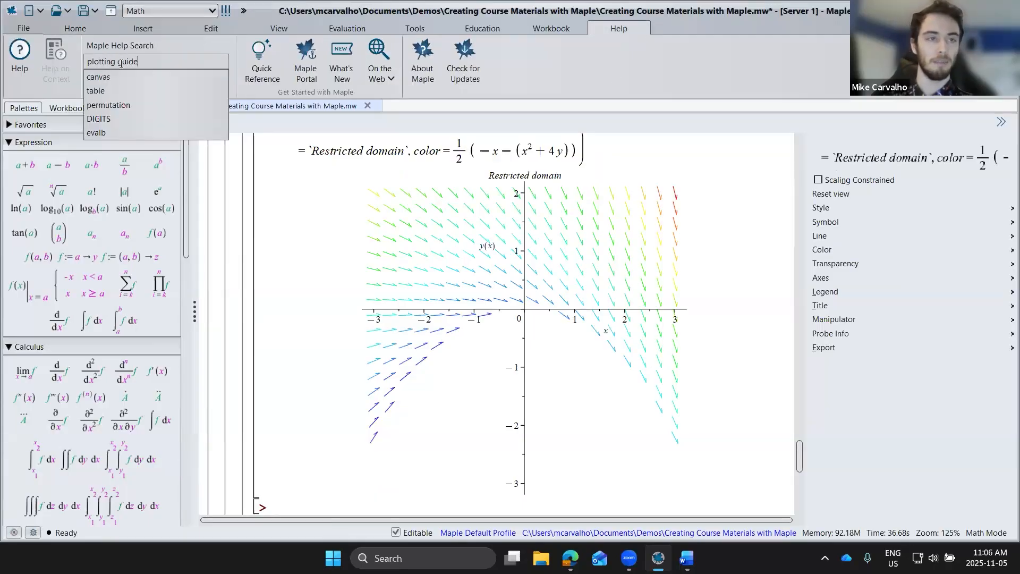
key("Return")
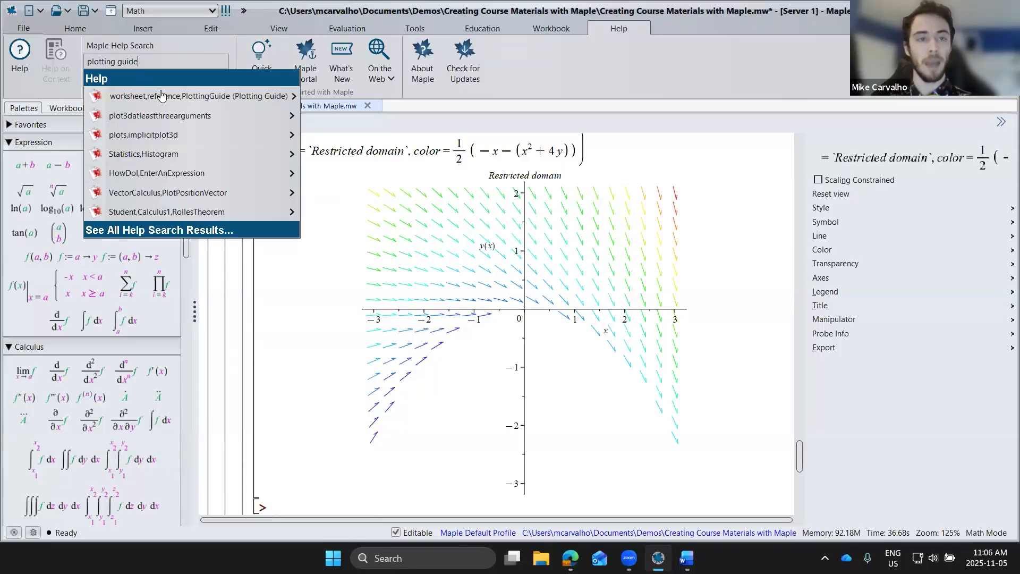
left_click(161, 94)
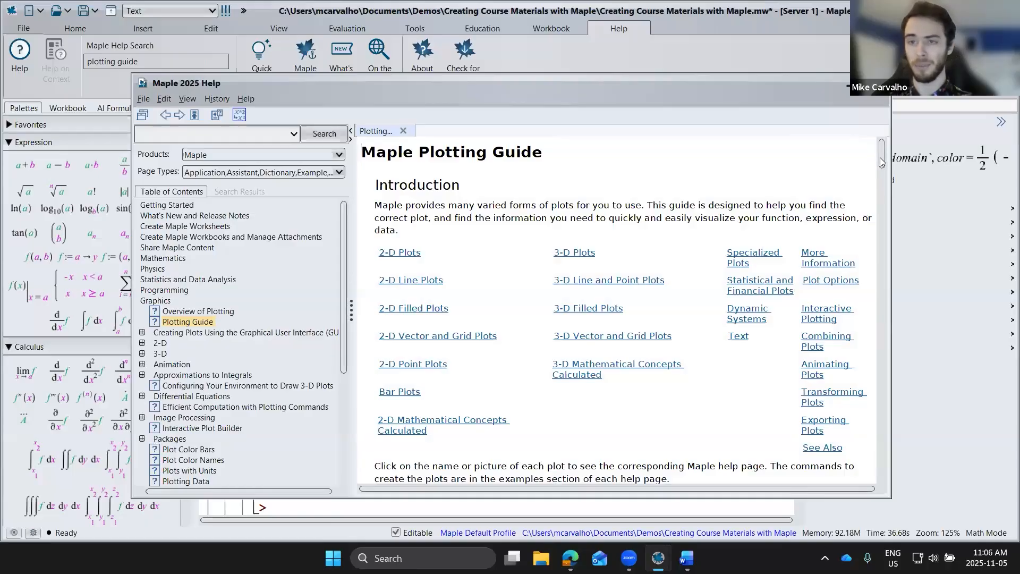
Step: Look through the Plotting Guide's plot types, from the 2-D line plots down to the 3-D filled plots
left_click_drag(882, 162, 879, 183)
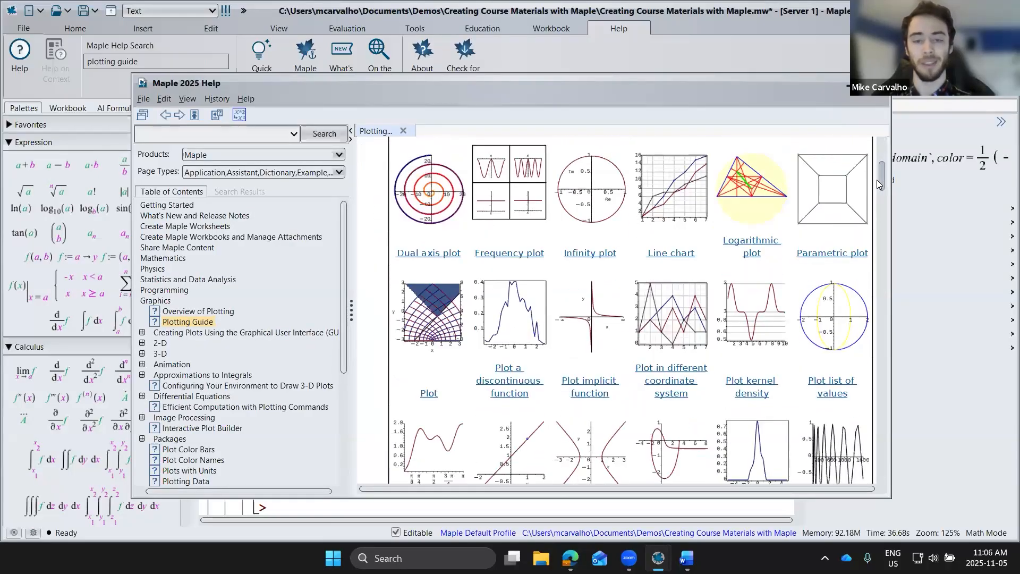
scroll(878, 184, "down", 3)
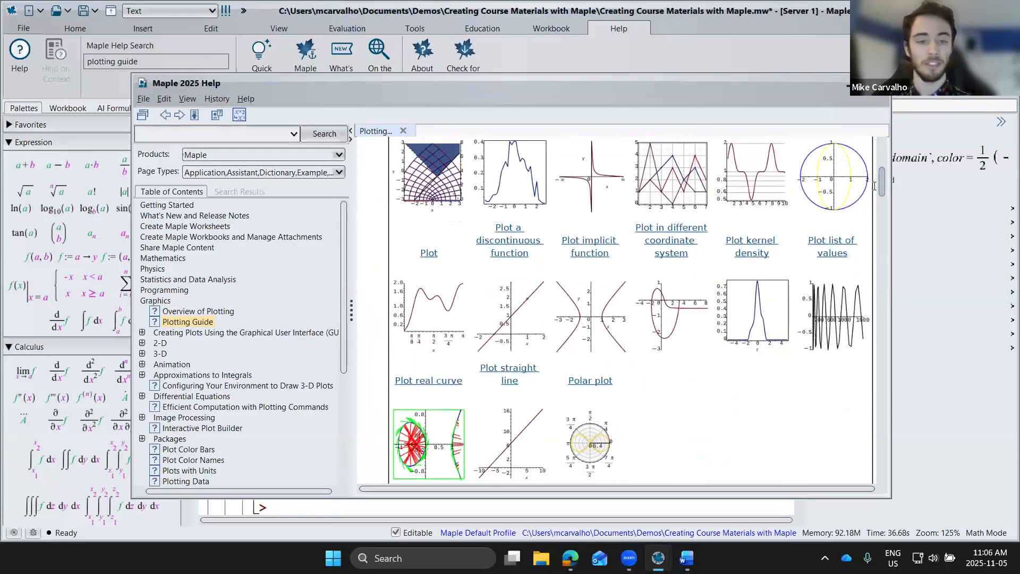
scroll(873, 192, "down", 6)
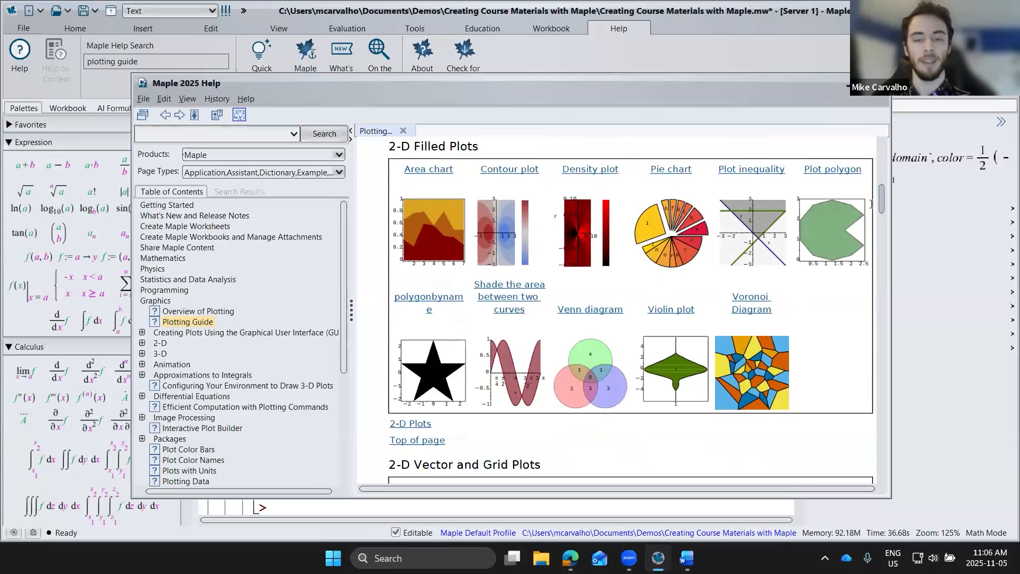
scroll(871, 203, "down", 10)
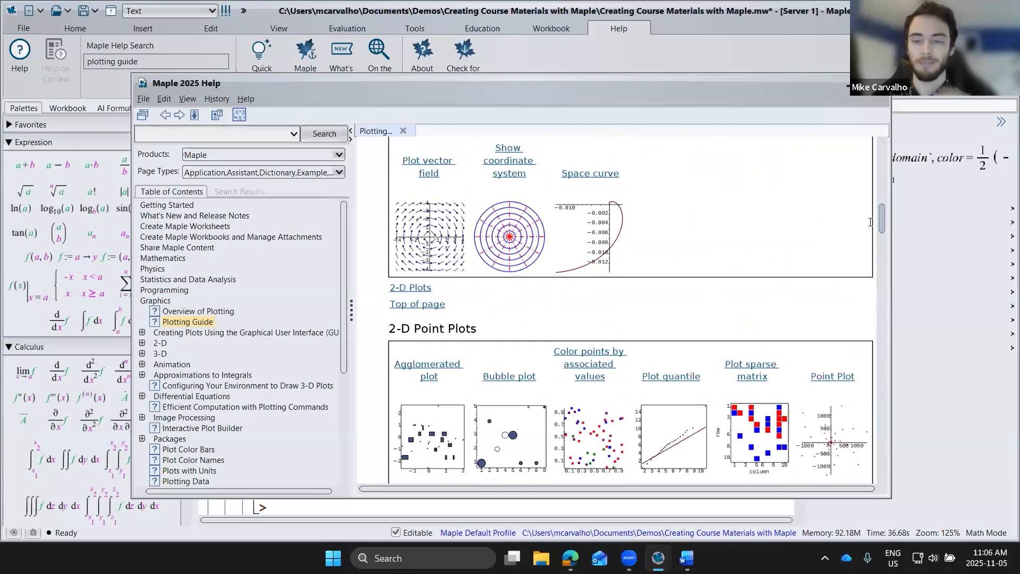
scroll(871, 229, "down", 10)
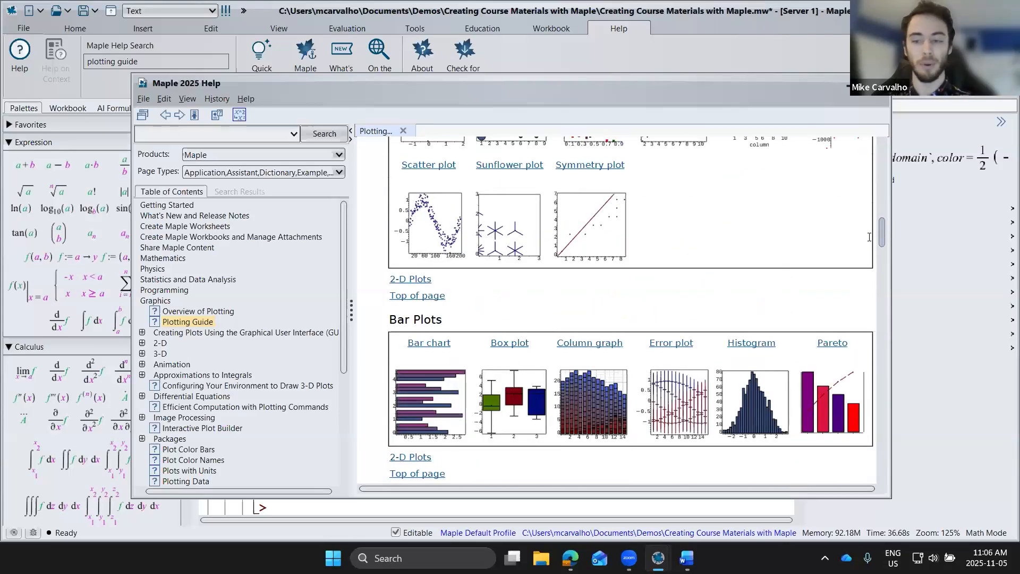
scroll(869, 242, "down", 10)
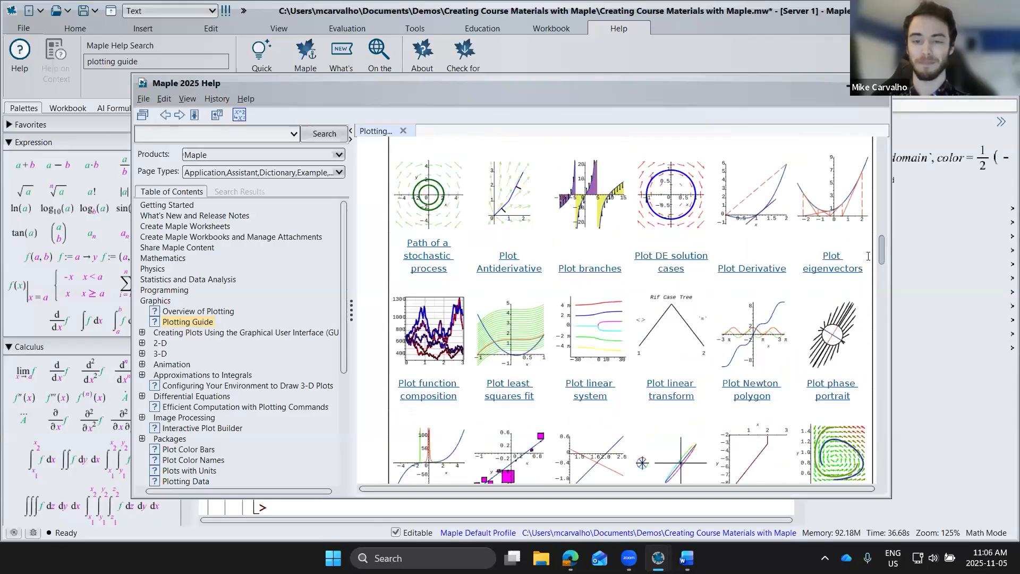
scroll(868, 263, "down", 10)
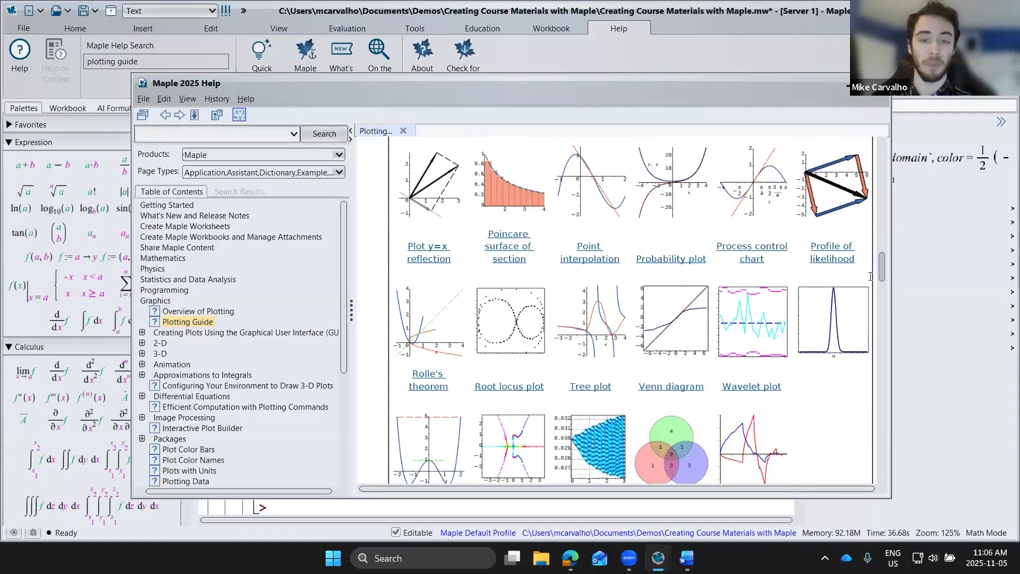
scroll(870, 276, "down", 10)
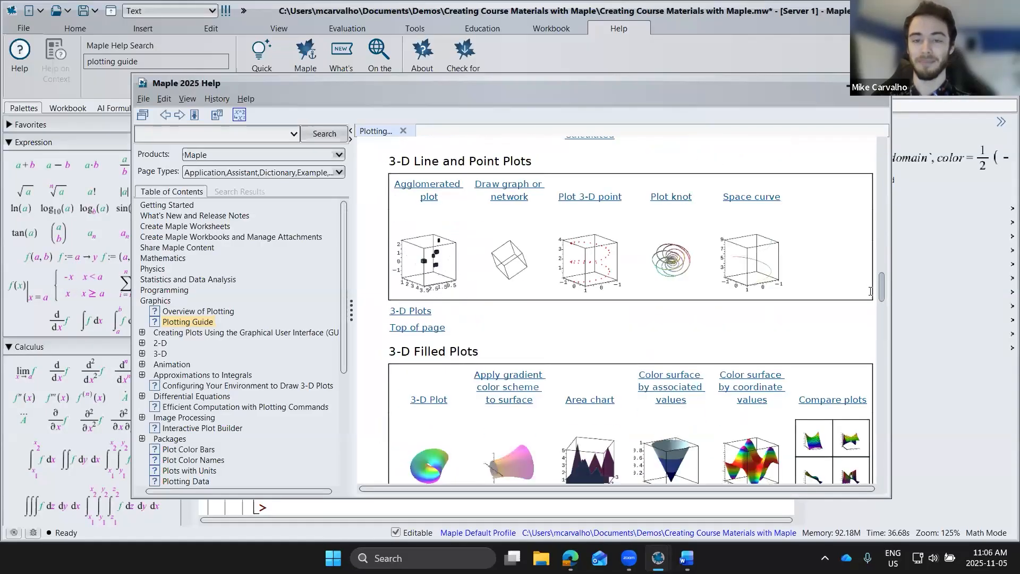
scroll(870, 291, "down", 3)
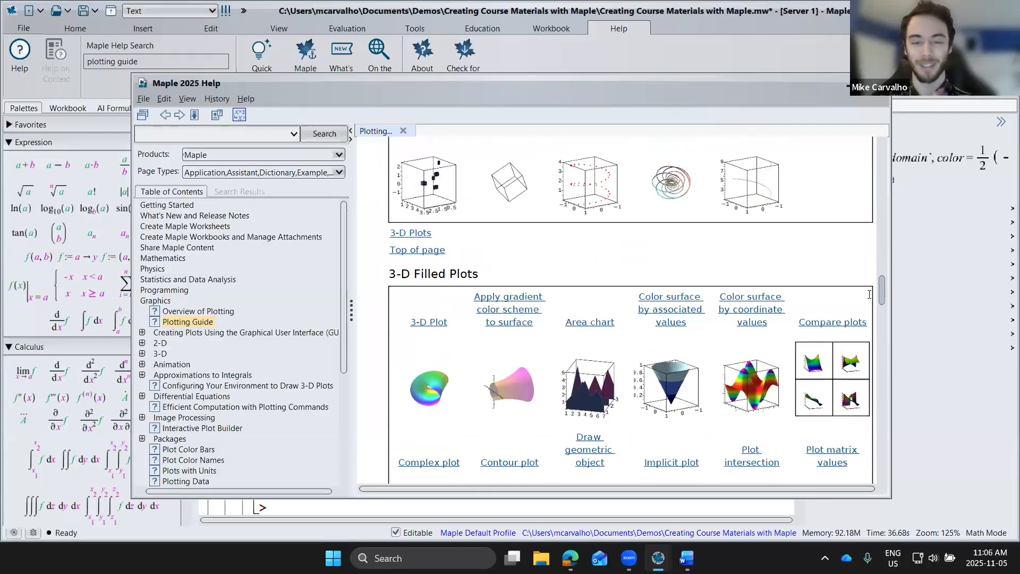
Step: Look through the Plotting Guide's 3-D filled, vector, grid and mathematical concept plots, and close the help window
scroll(869, 296, "down", 12)
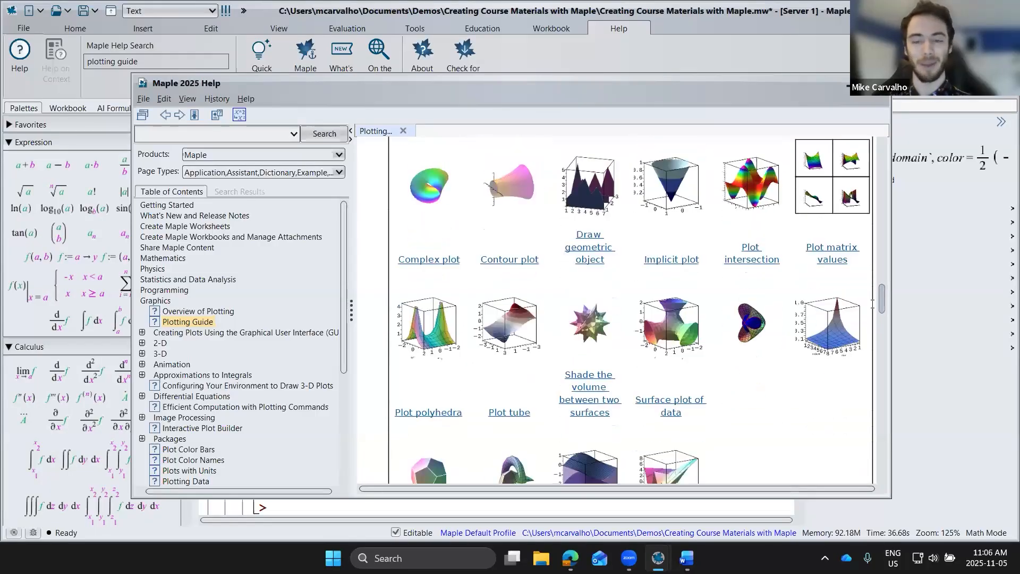
scroll(873, 310, "down", 10)
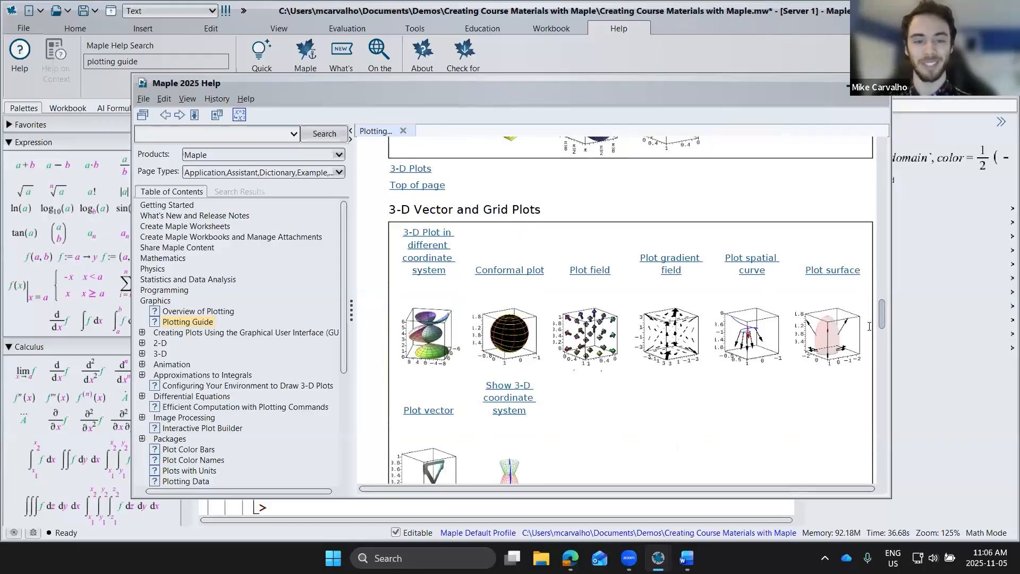
scroll(870, 323, "down", 7)
left_click_drag(717, 84, 641, 79)
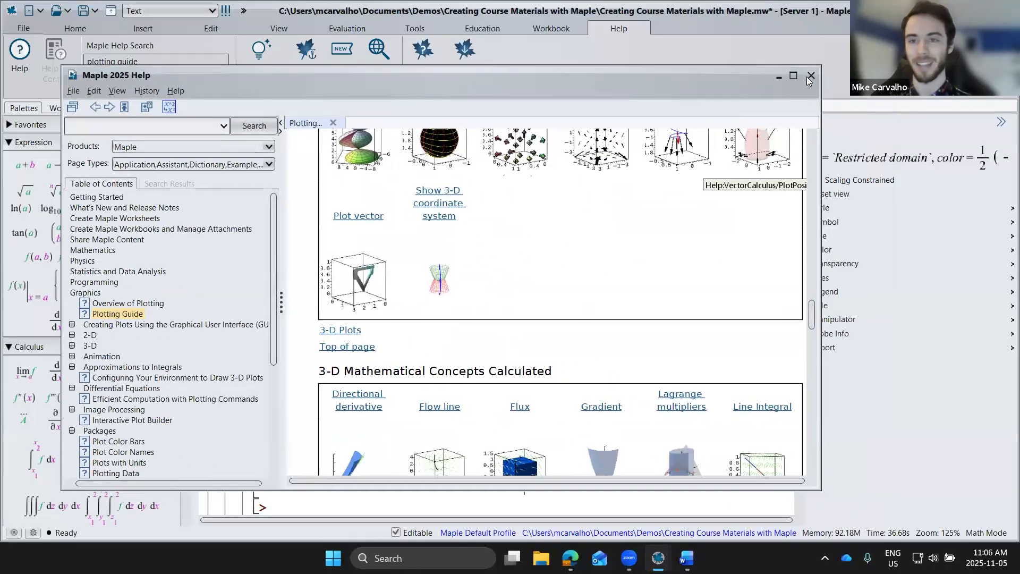
left_click(811, 76)
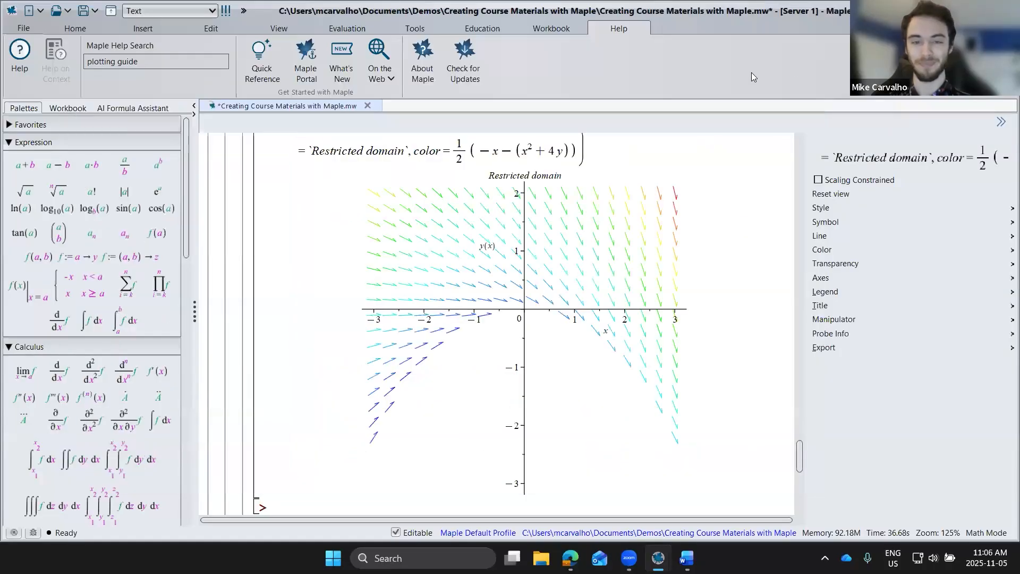
Step: Expand the "Groups, Graphs & More" section and load the GroupTheory and GraphTheory packages
scroll(242, 300, "down", 5)
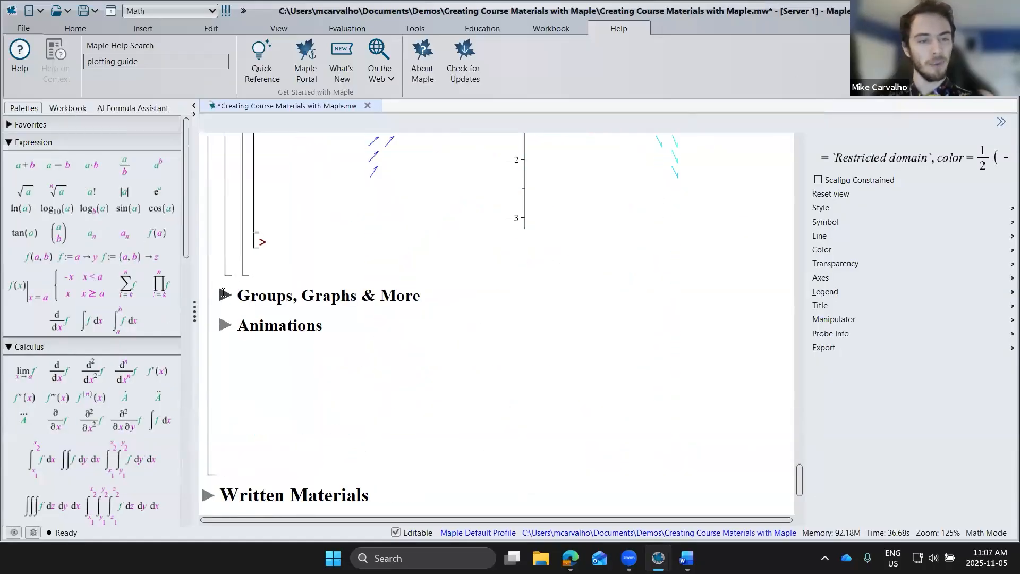
left_click(224, 295)
left_click(367, 312)
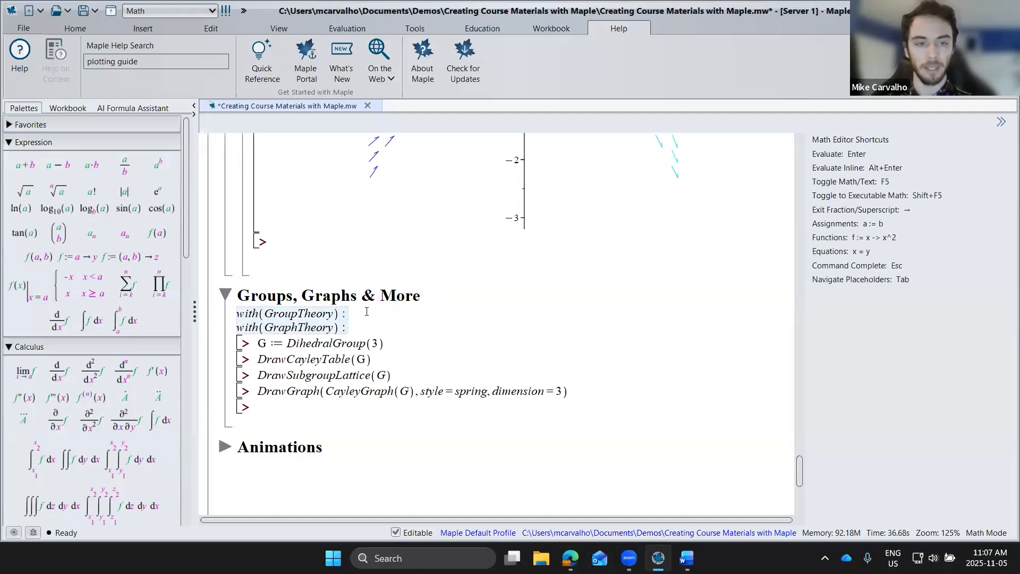
key("Return")
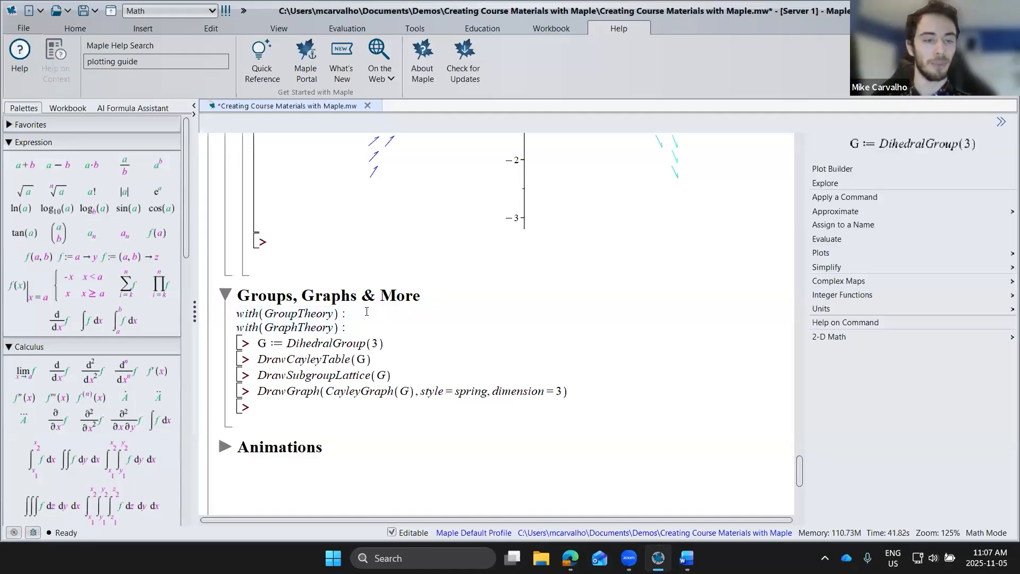
Step: Define G as DihedralGroup(3) and draw its Cayley table with DrawCayleyTable(G)
key("Return")
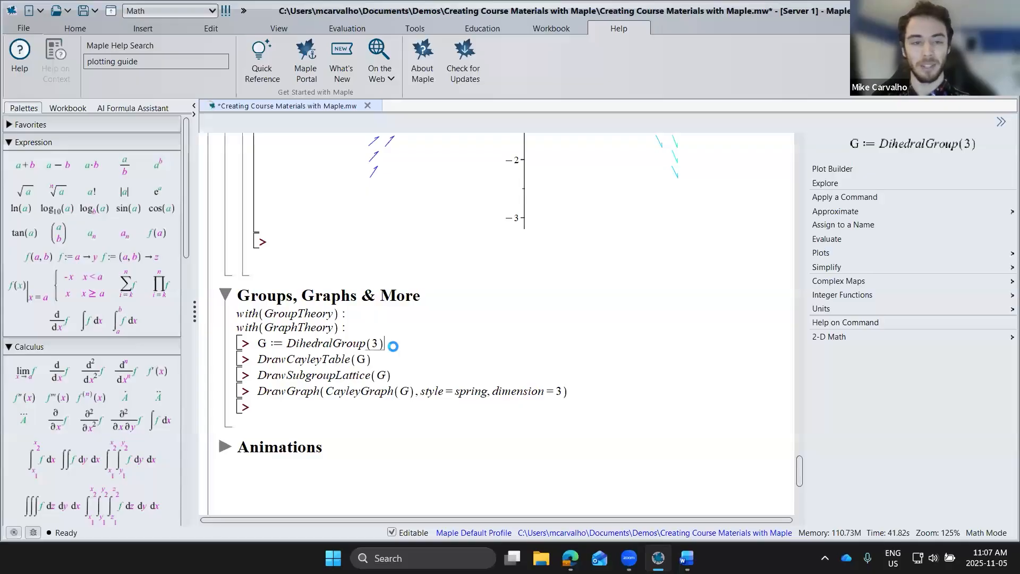
key("Return")
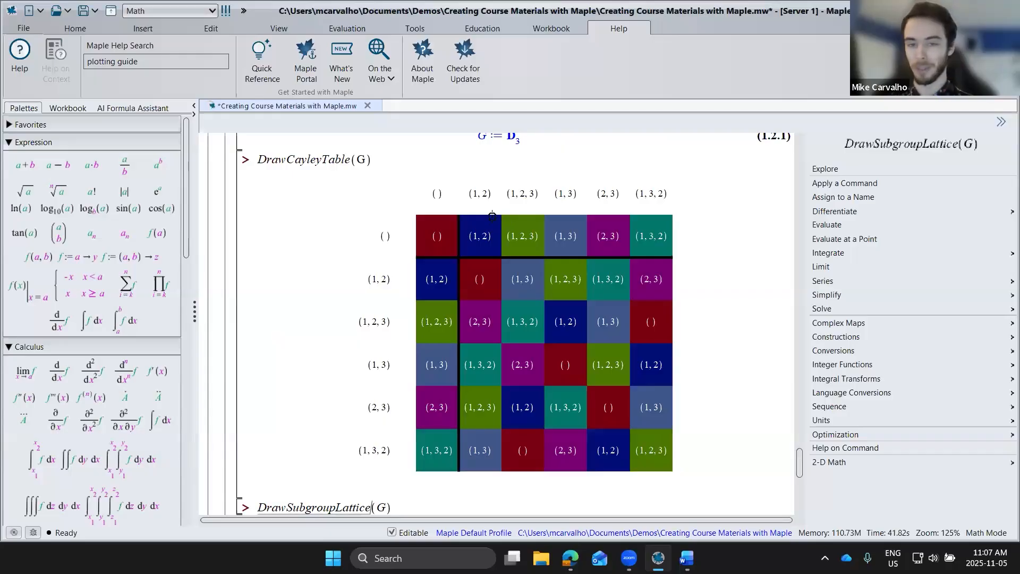
Step: Change the definition of G to DihedralGroup(6) and redraw its Cayley table
scroll(319, 283, "up", 3)
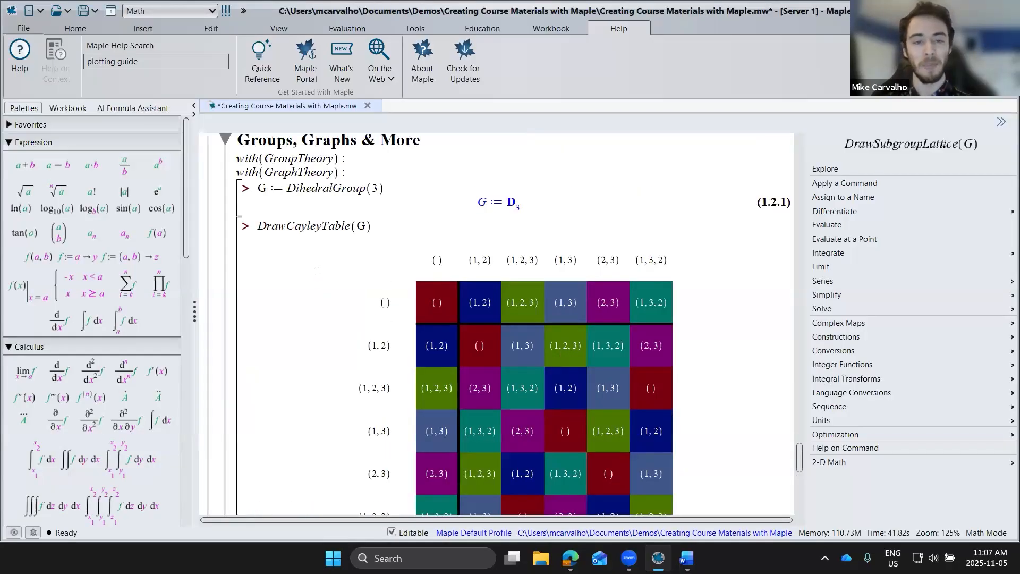
left_click(377, 188)
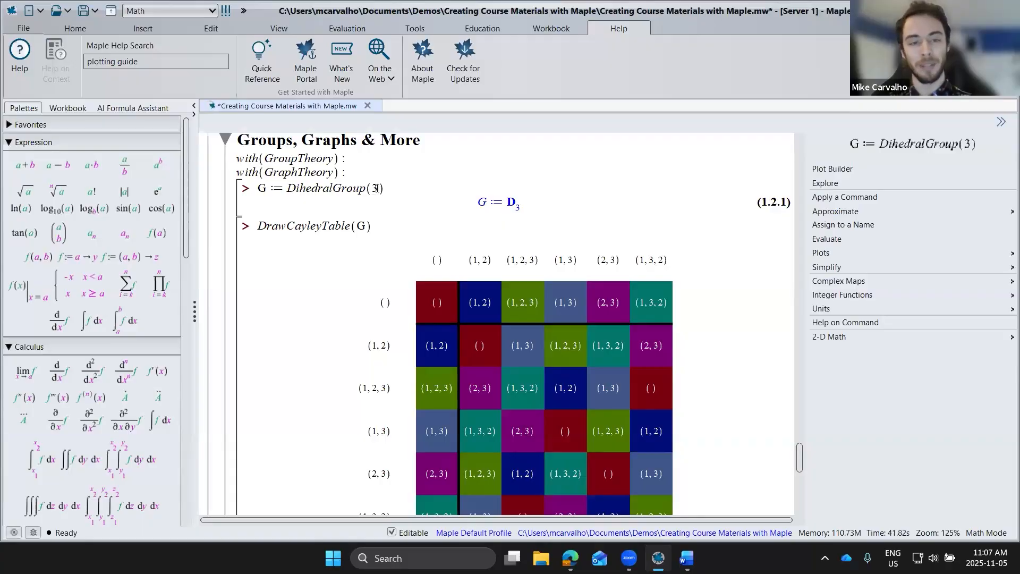
key("BackSpace")
type("6")
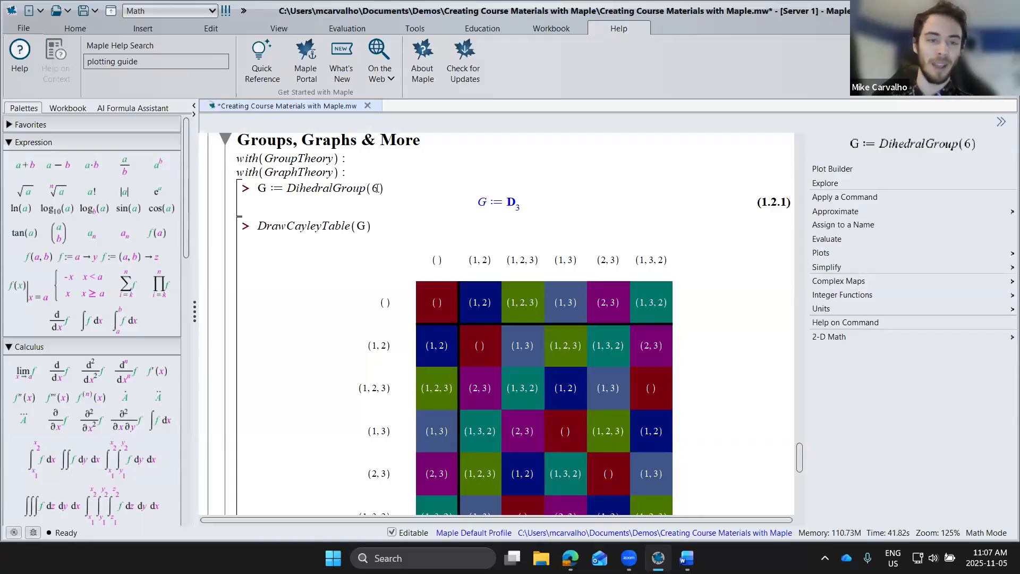
key("Return")
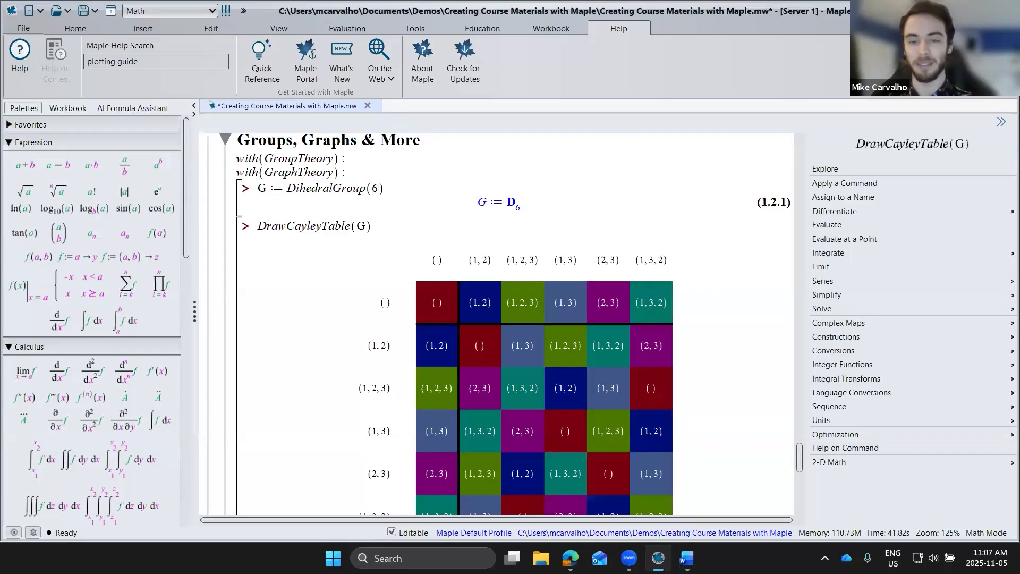
scroll(355, 222, "down", 3)
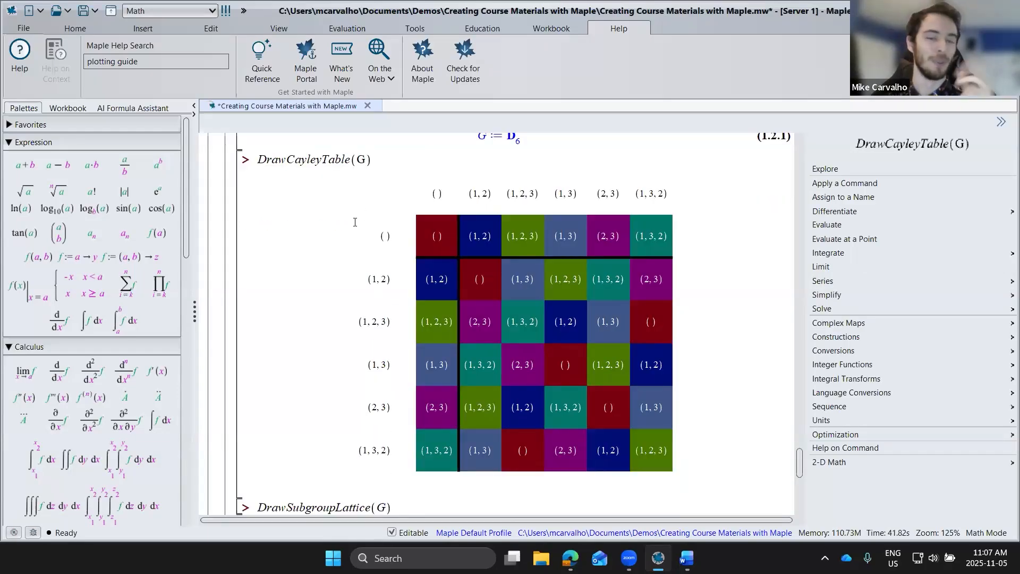
left_click(382, 159)
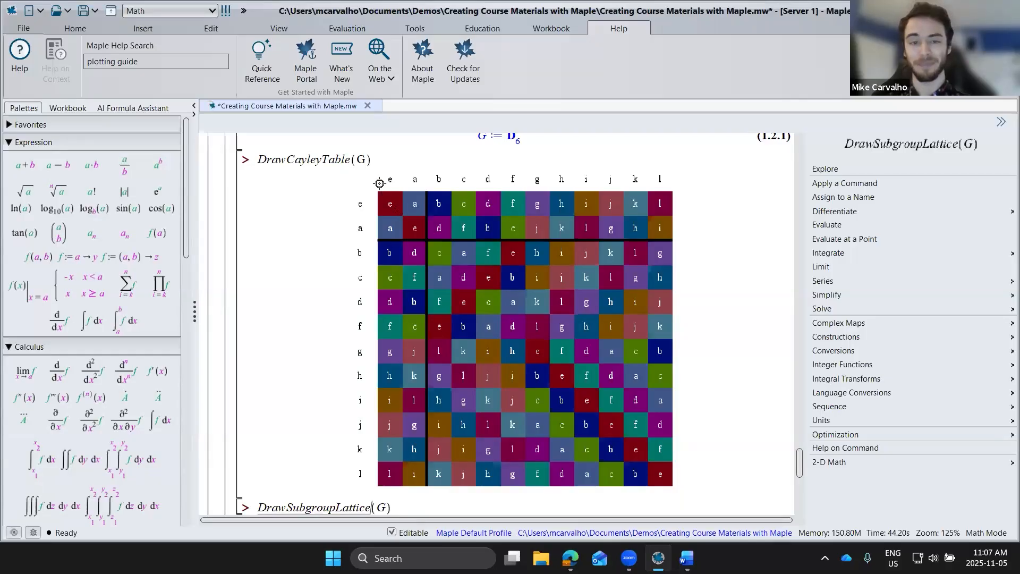
Step: Add the option conjugacy = true to the DrawCayleyTable command and execute it again
left_click(389, 161)
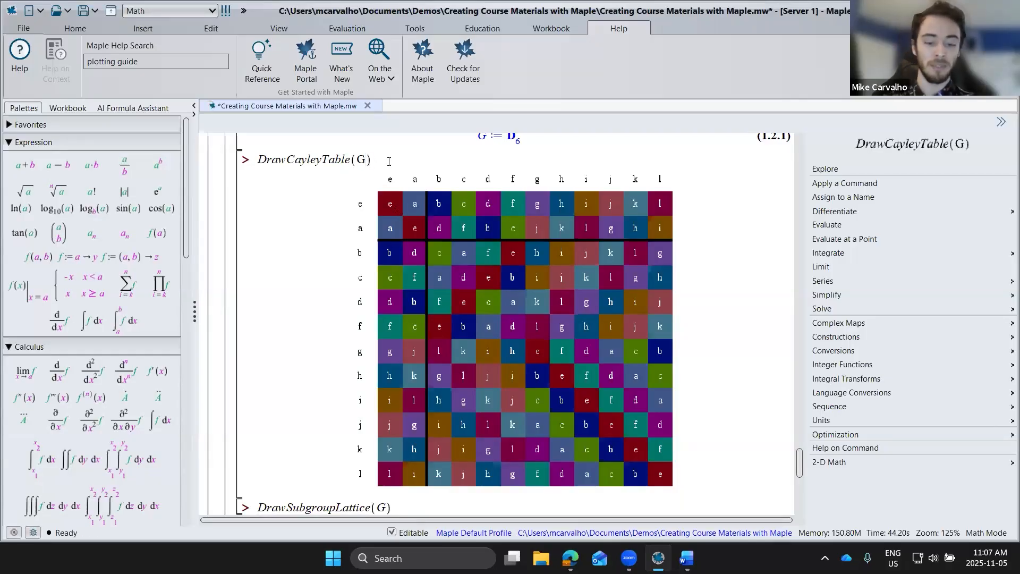
type(", ")
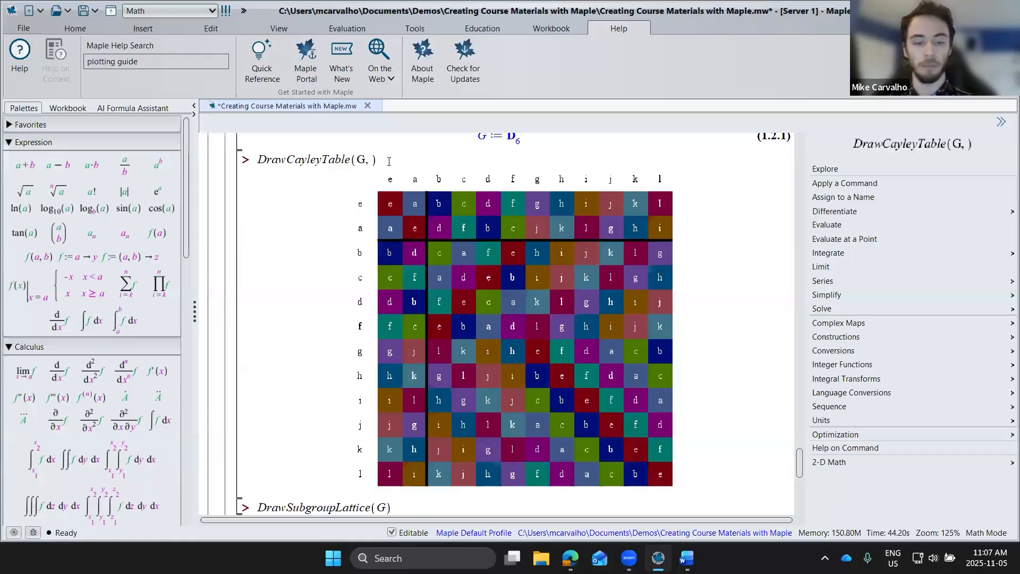
type("conj")
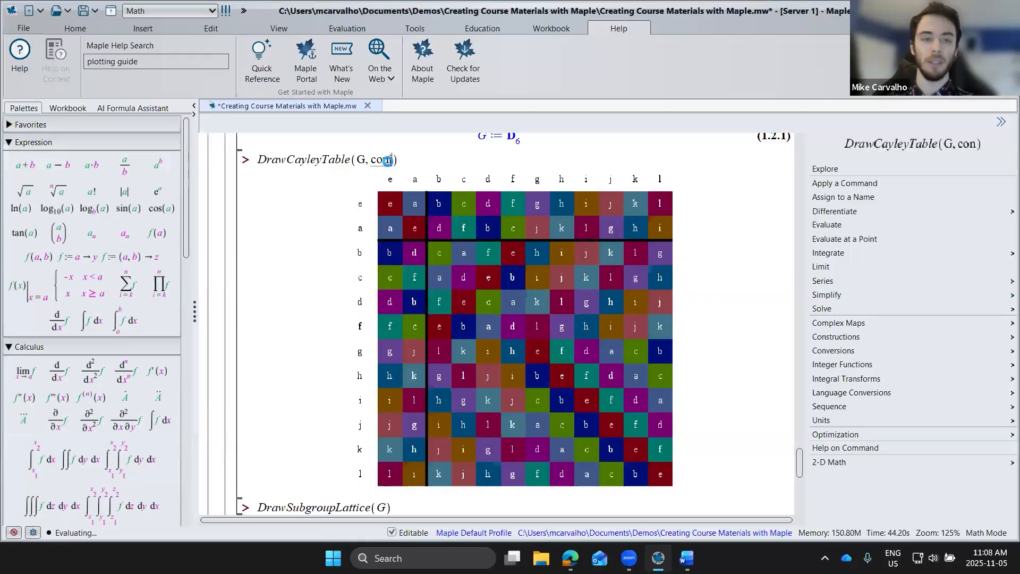
type("ugacy ")
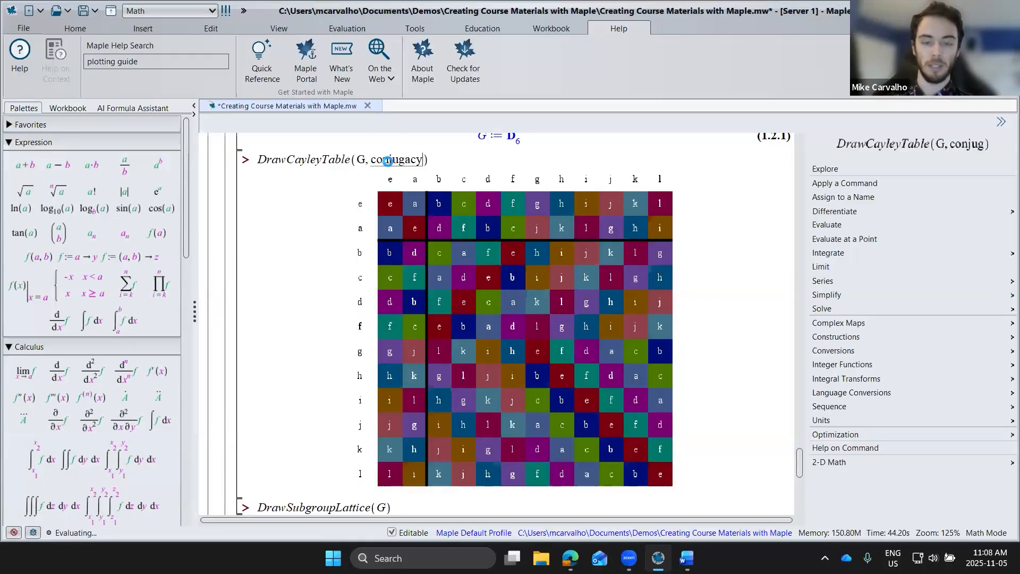
type("= t")
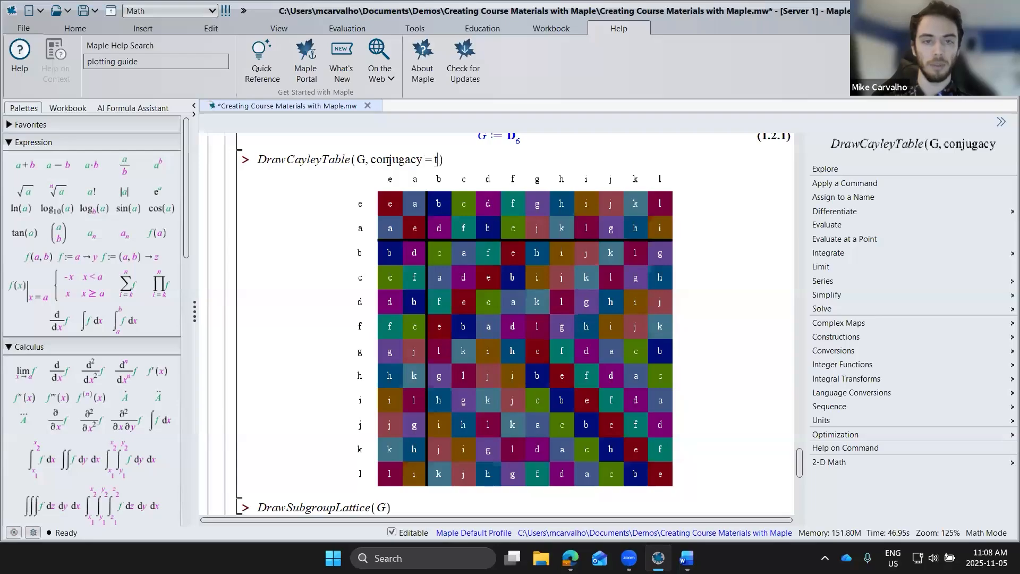
type("rue")
key("Return")
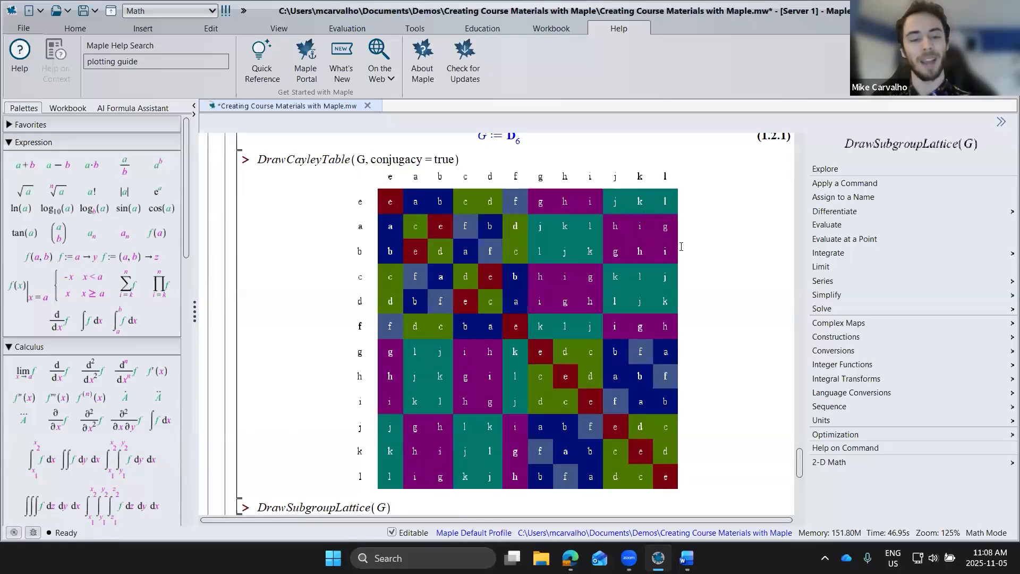
Step: Draw the subgroup lattice of G and its 3-D Cayley graph with style = spring
scroll(680, 247, "down", 3)
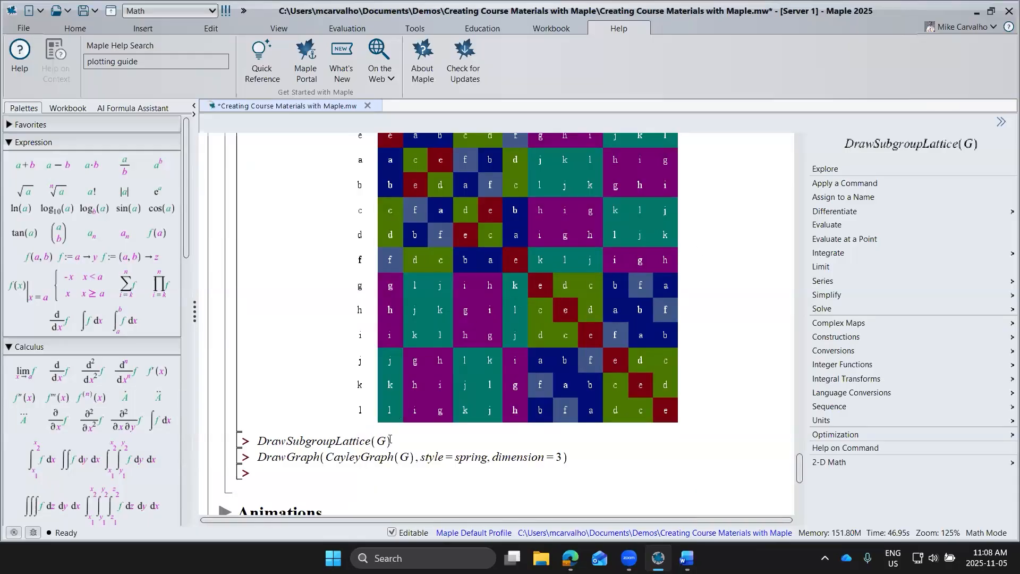
key("Return")
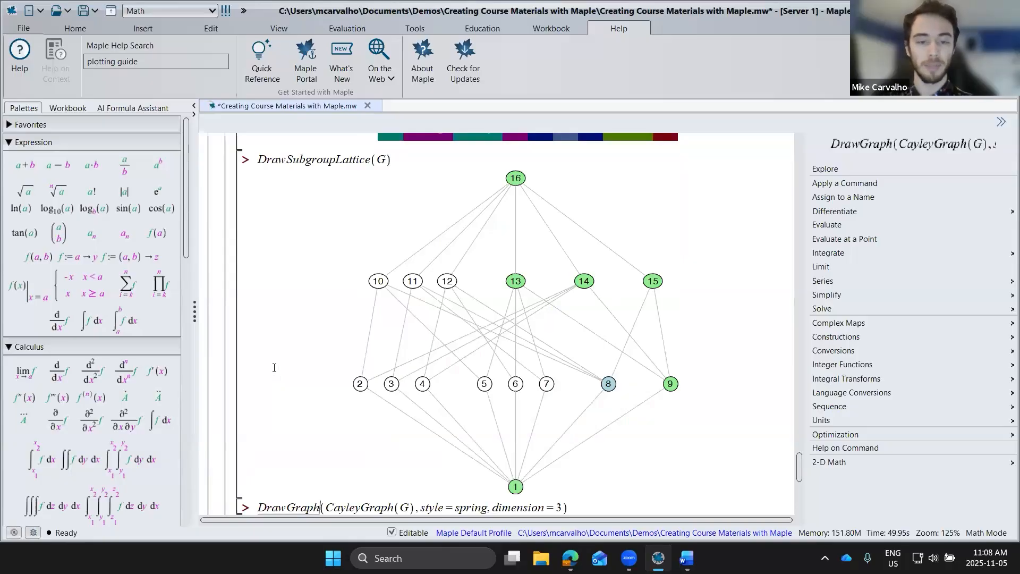
scroll(275, 368, "down", 2)
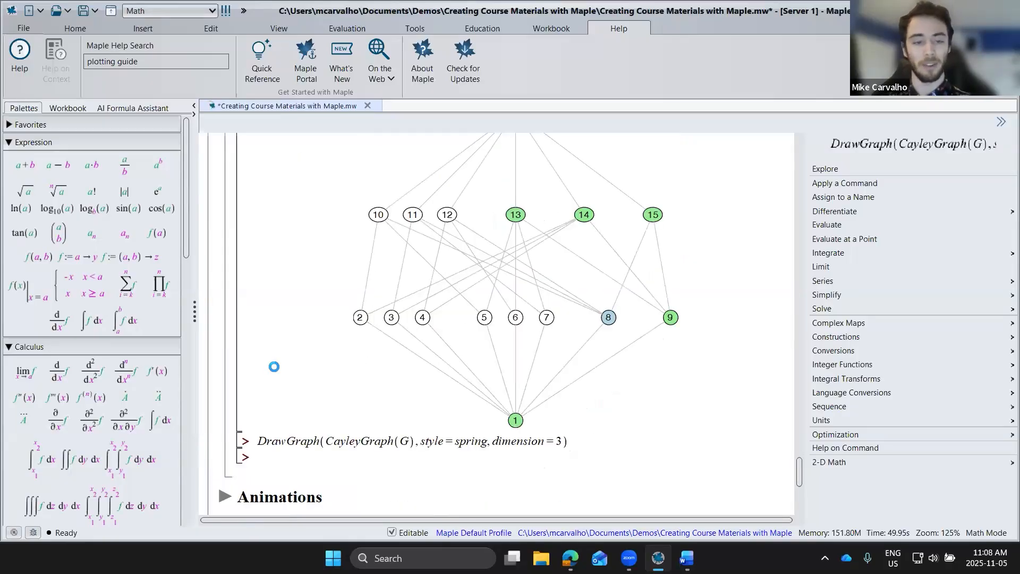
left_click_drag(688, 333, 699, 328)
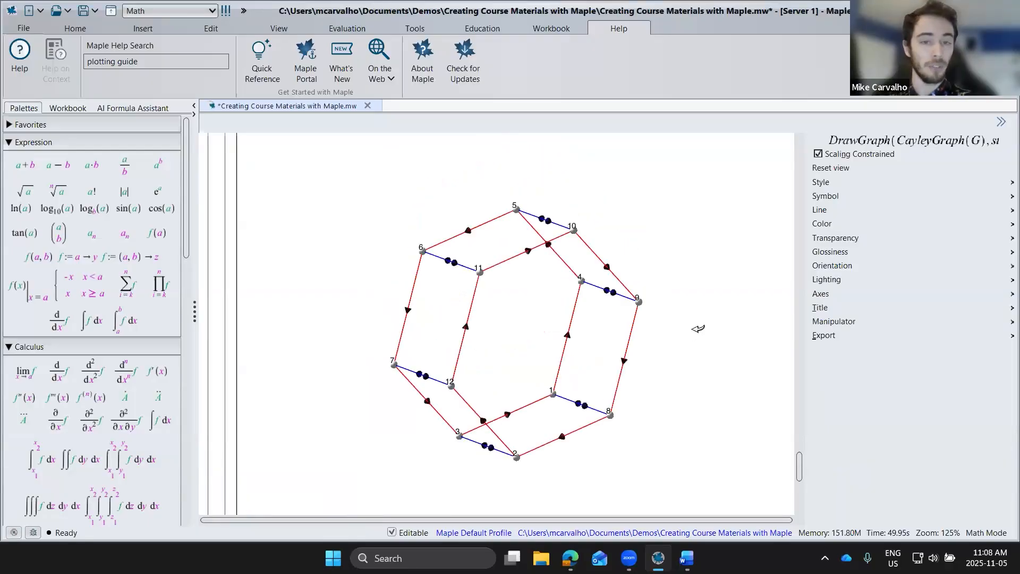
Step: Rotate the 3-D Cayley graph of the dihedral group to view it from another angle
scroll(698, 329, "up", 3)
left_click(545, 352)
left_click_drag(524, 346, 518, 222)
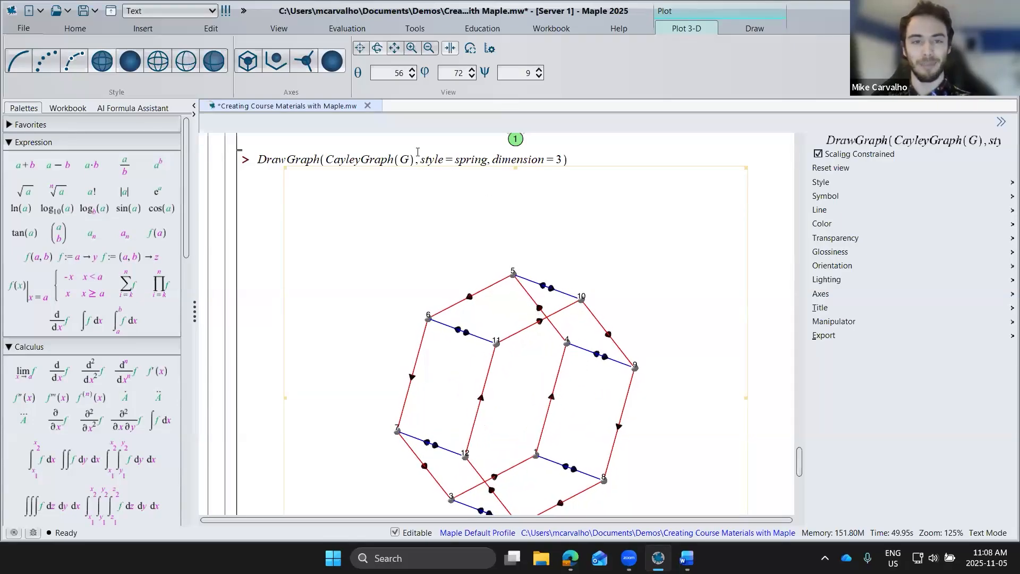
Step: Insert the definition G := SymmetricGroup(4) before the DrawGraph command, execute it and redraw the 3-D Cayley graph
scroll(407, 158, "up", 2)
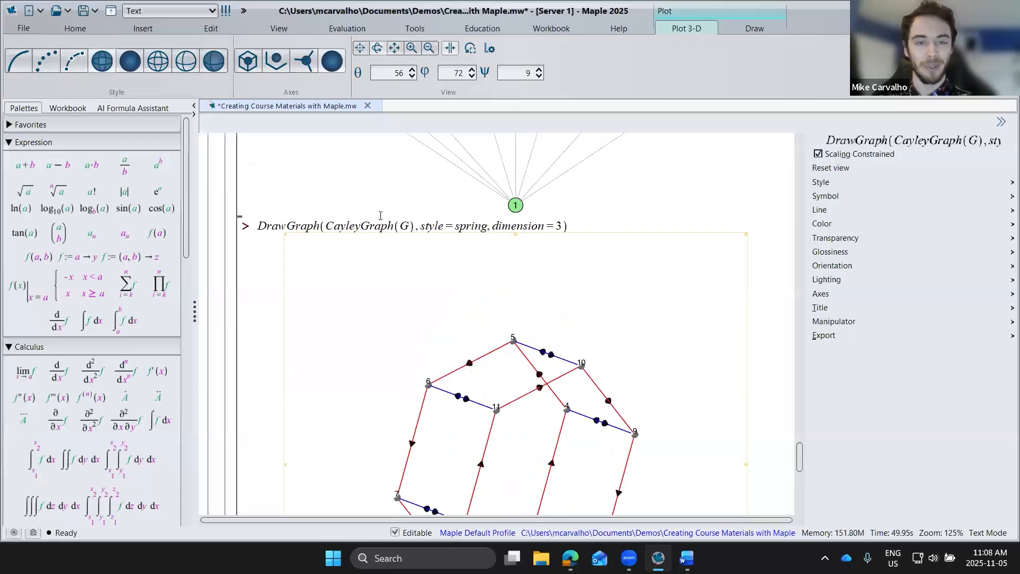
left_click(355, 232)
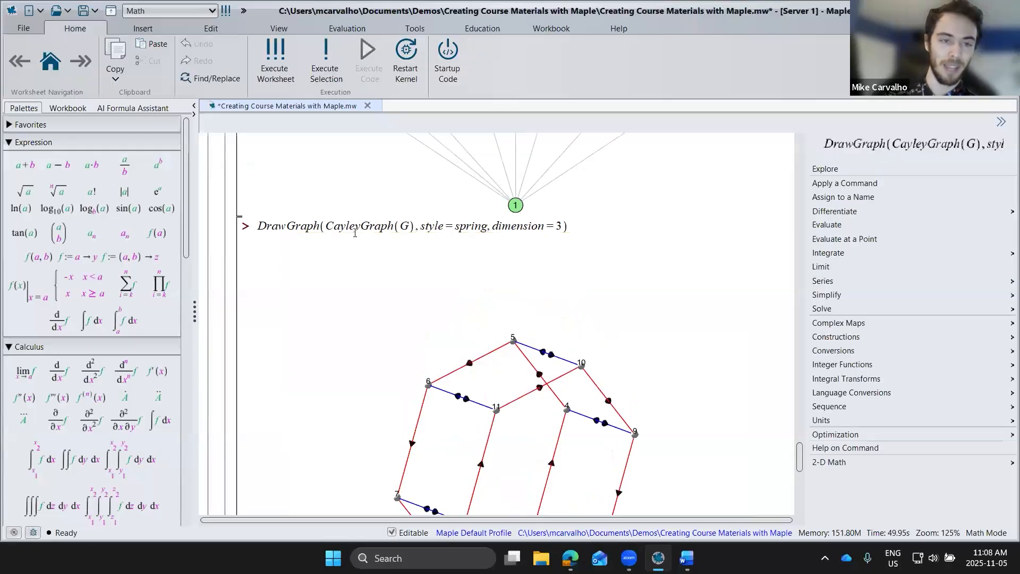
key("ctrl+k")
type("G := ")
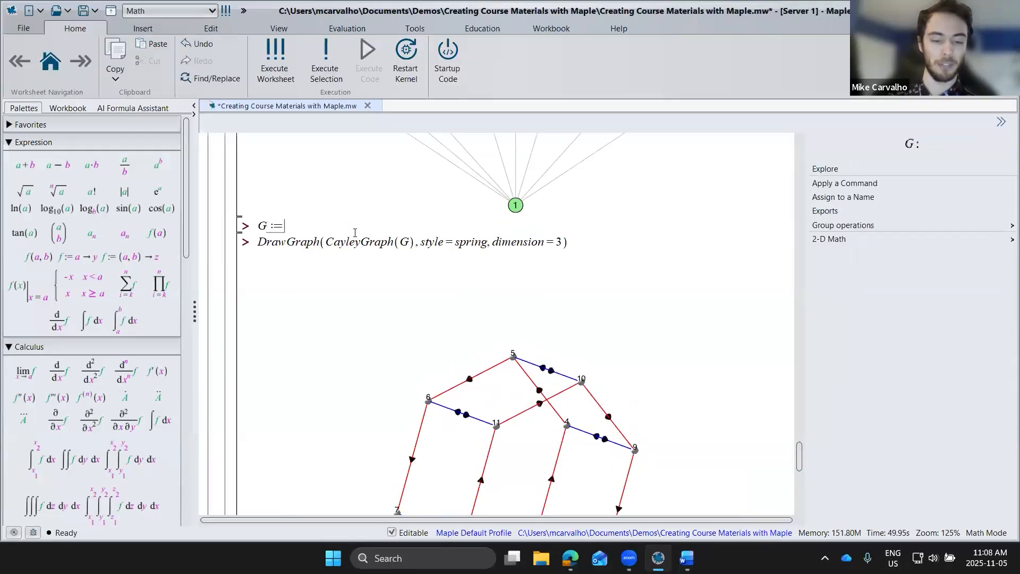
type("SymmetricG")
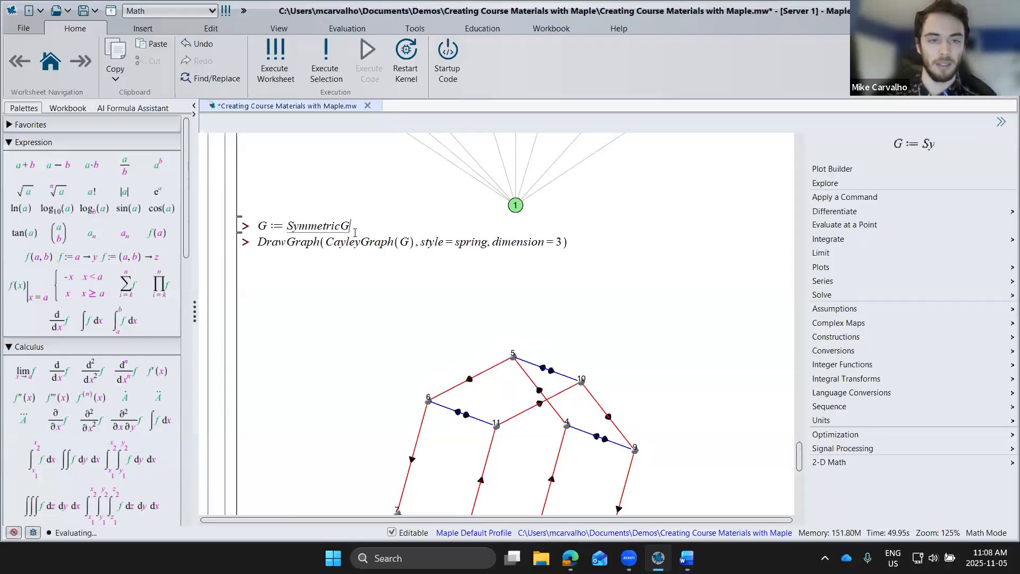
type("roup(4")
key("Return")
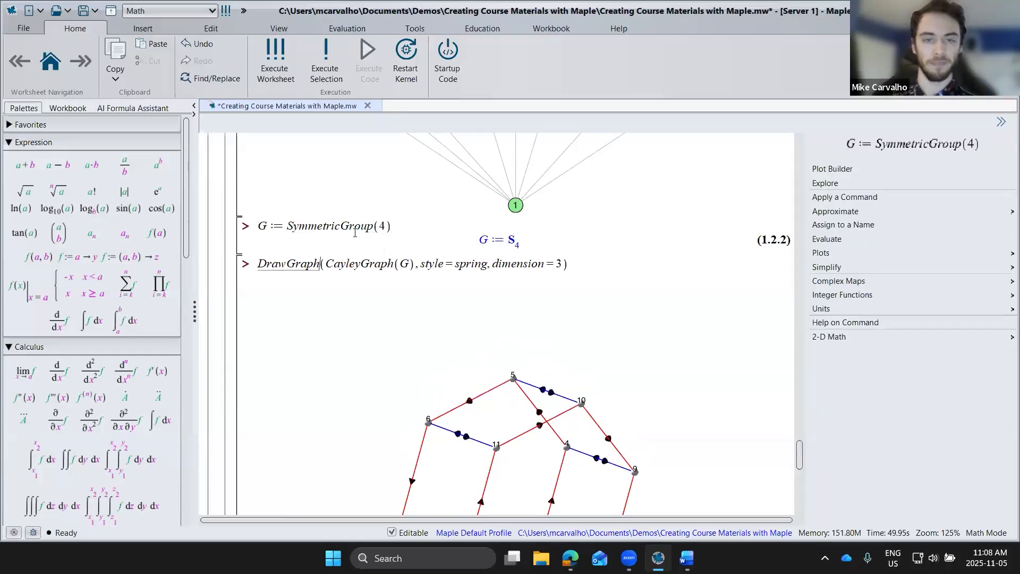
key("Return")
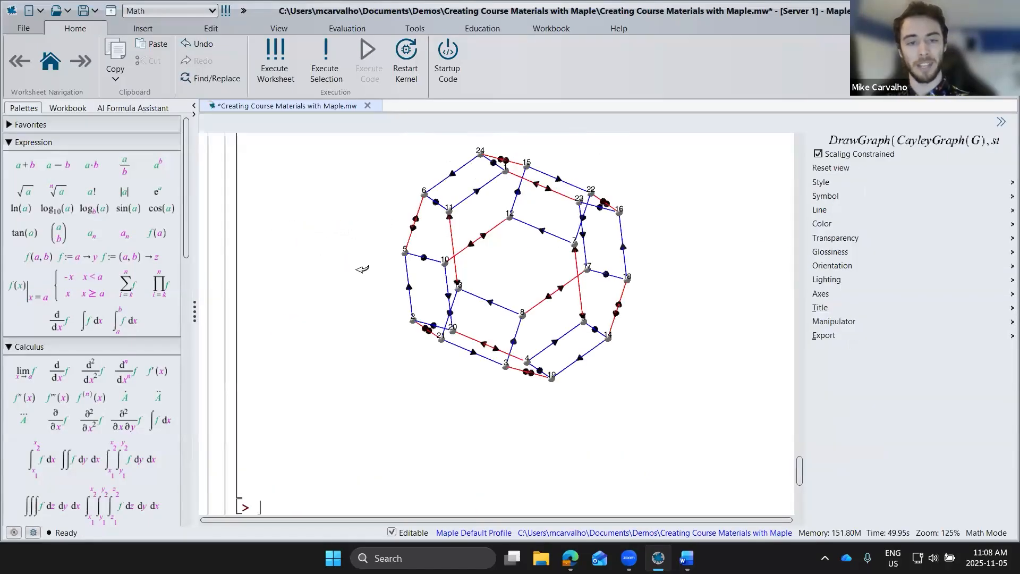
Step: Rotate the symmetric group's 3-D Cayley graph to inspect it from another side
left_click_drag(502, 271, 588, 344)
scroll(757, 326, "up", 2)
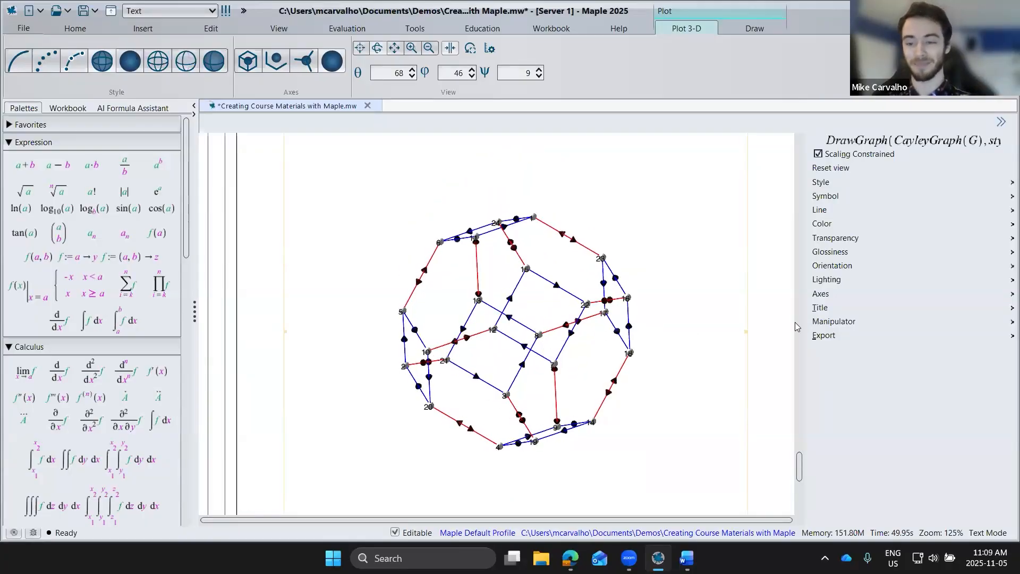
Step: Expand the Animations section below the Cayley graph
scroll(770, 320, "down", 6)
scroll(531, 303, "down", 2)
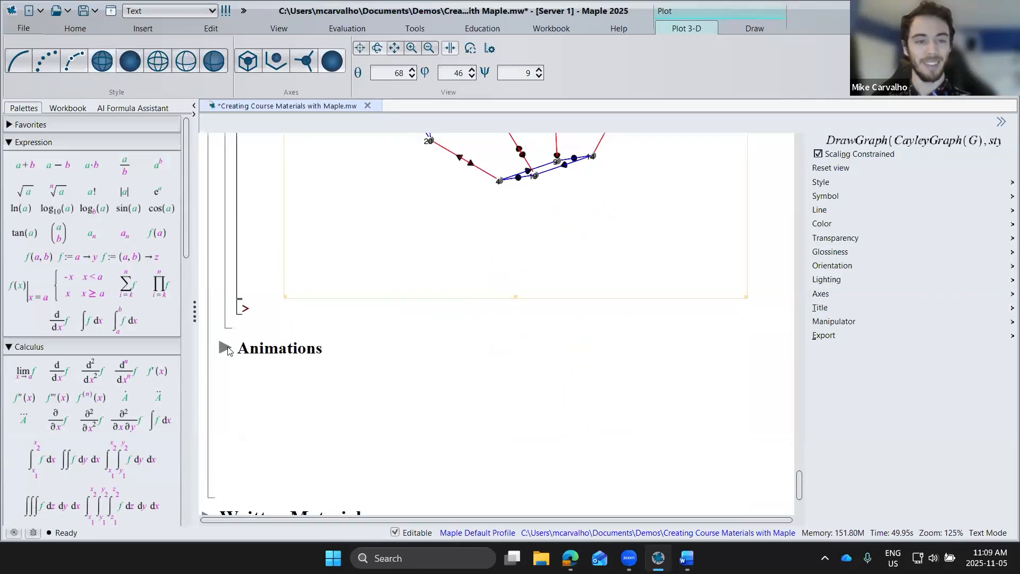
left_click(226, 349)
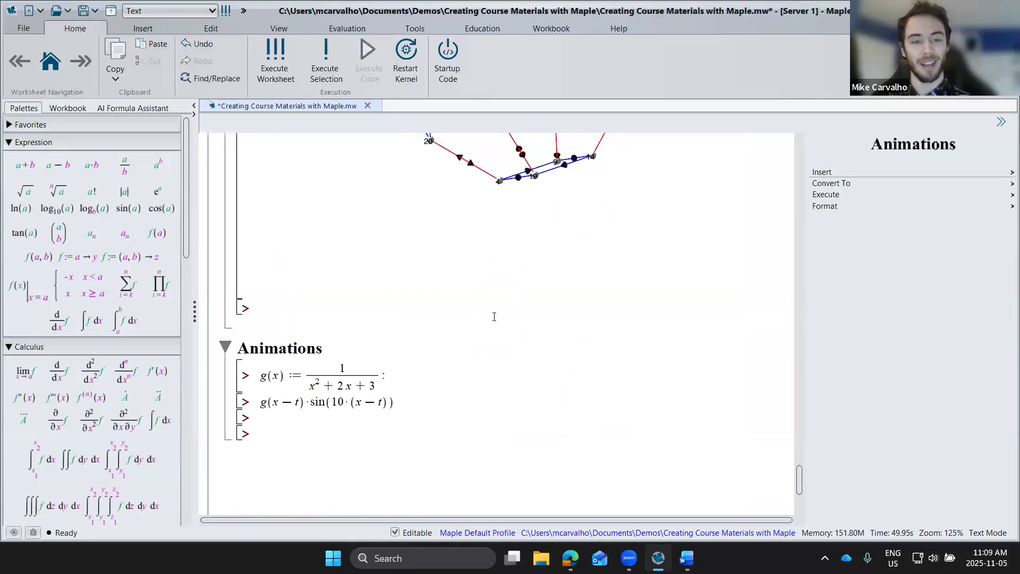
Step: Execute the definition of g(x) and the expression g(x − t)·sin(10·(x − t)) in the Animations section
scroll(478, 317, "down", 2)
left_click(417, 307)
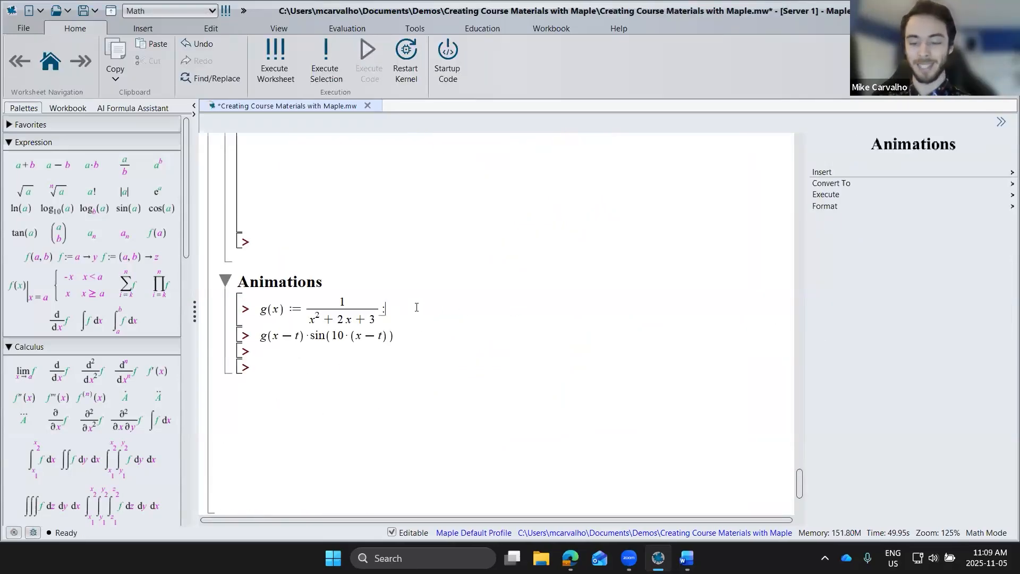
key("Return")
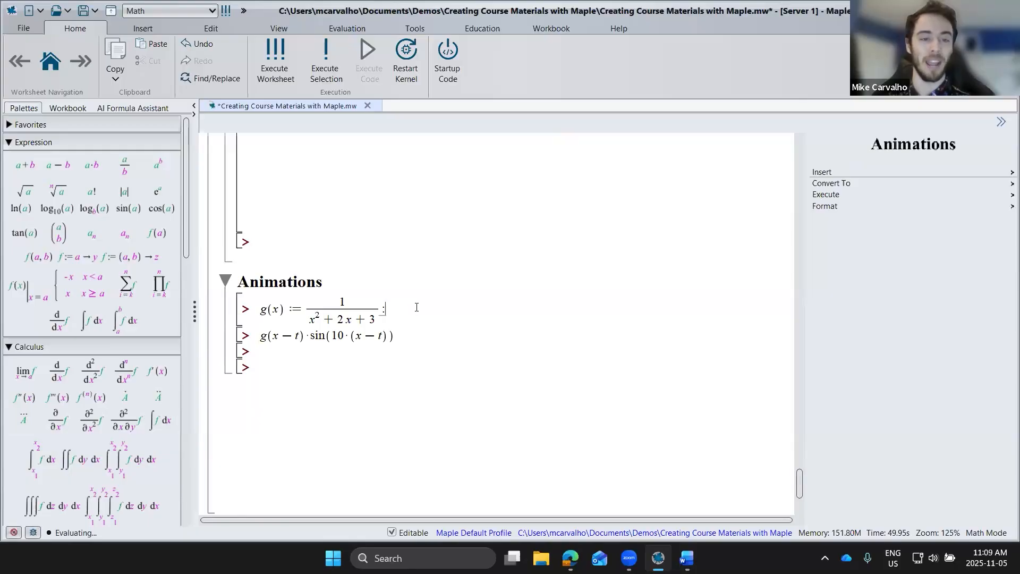
key("Return")
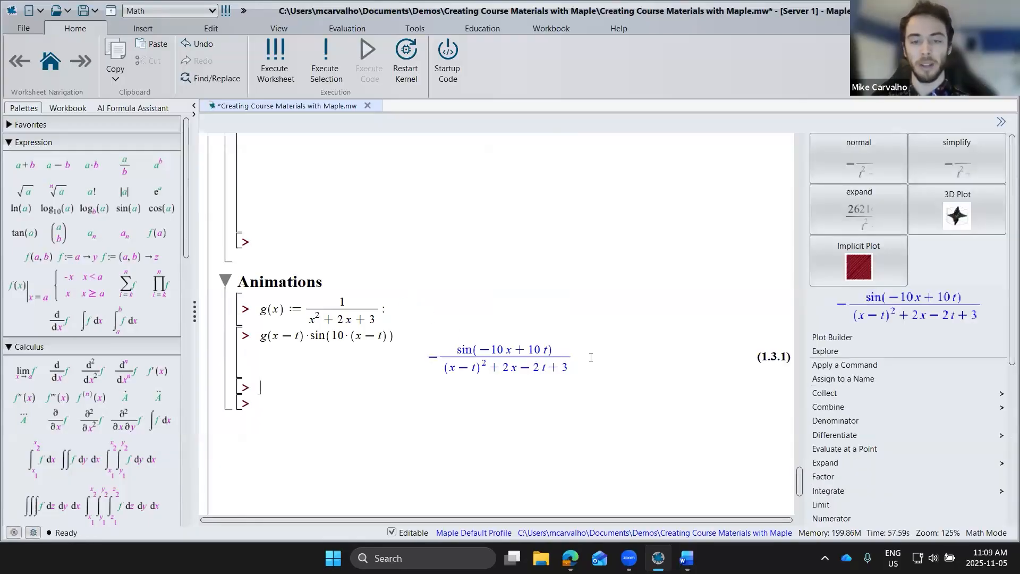
Step: Open the Plot Builder for the resulting expression in x and t and rotate its 3-D plot
left_click(565, 348)
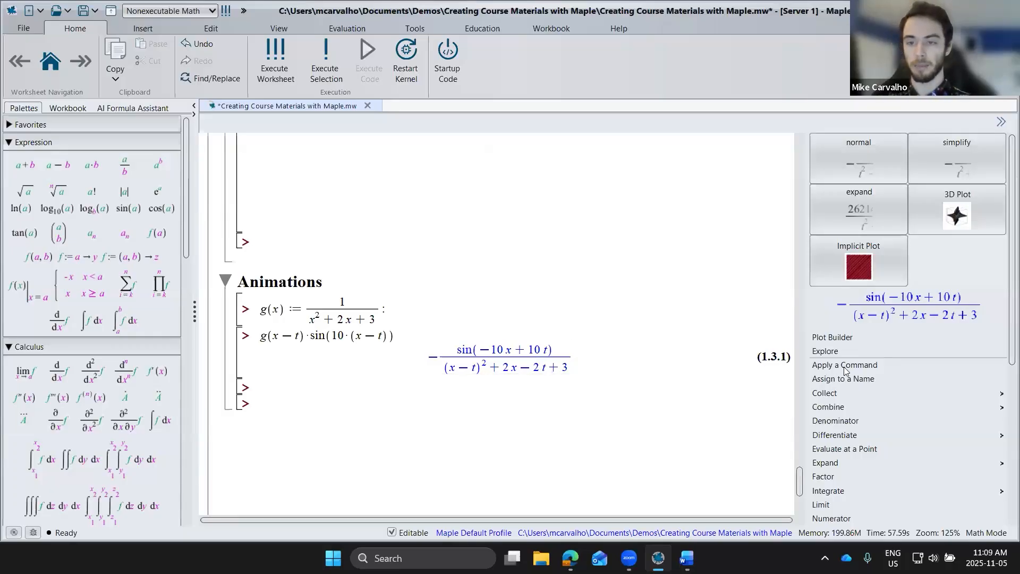
left_click(837, 339)
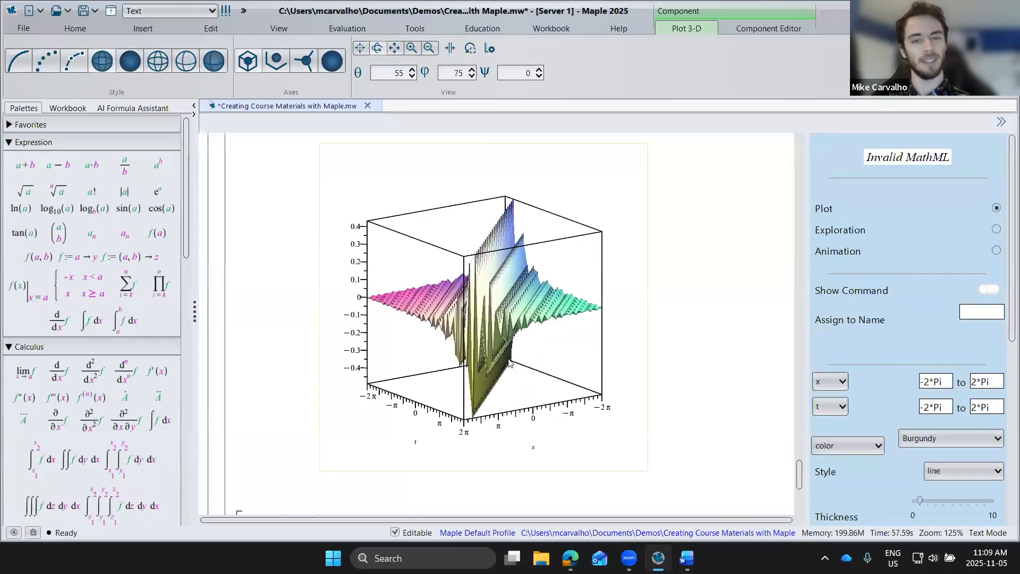
left_click_drag(482, 361, 502, 360)
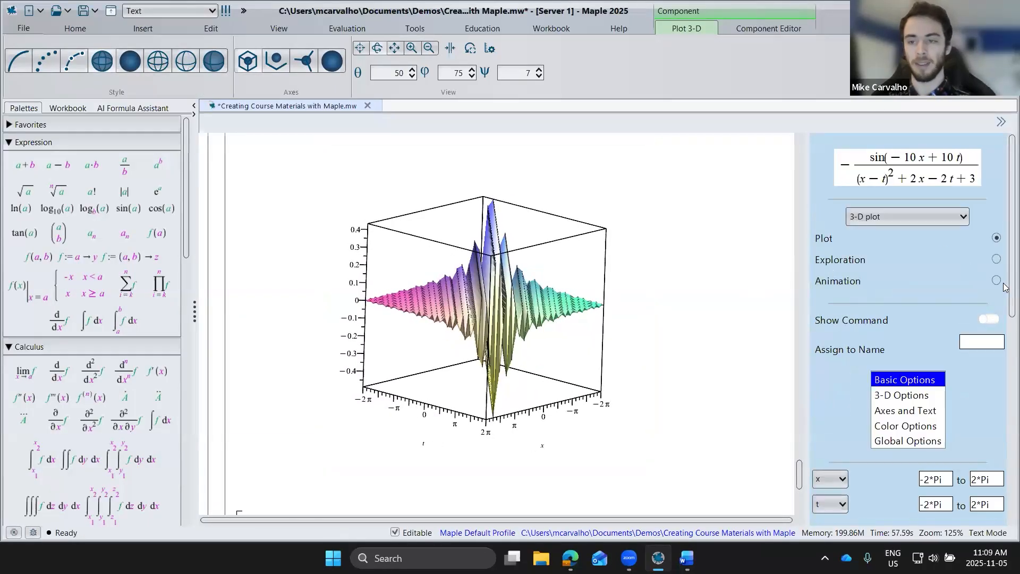
Step: Build a 2-D animation of the expression with t running from -10 to 10.0 and show its generating command
left_click(996, 281)
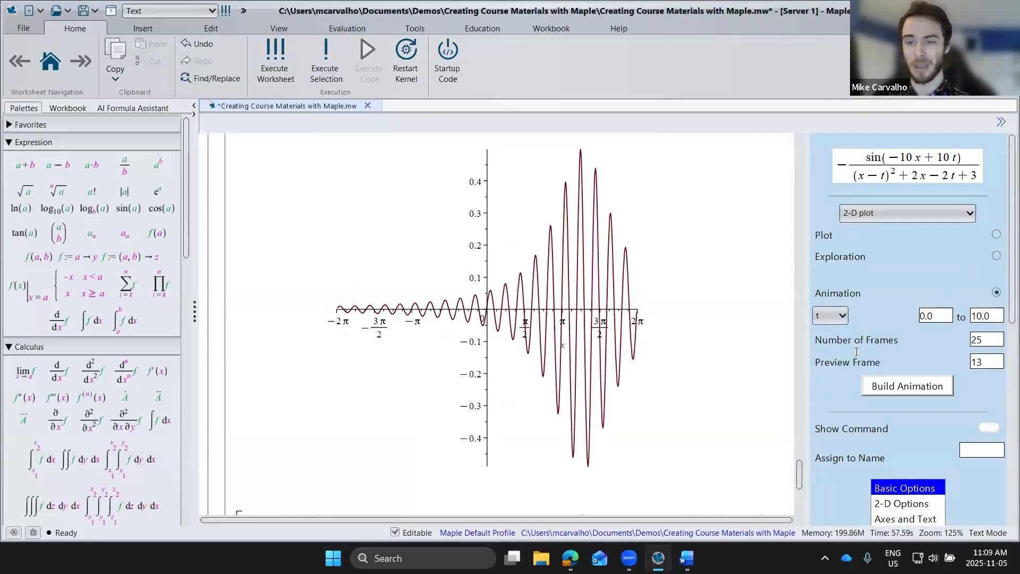
left_click(906, 316)
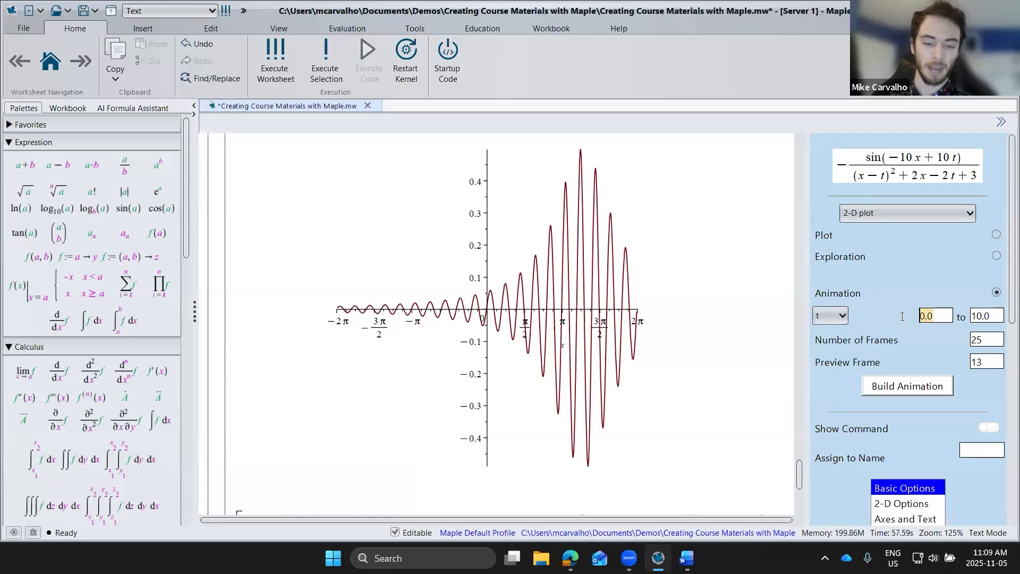
type("-10")
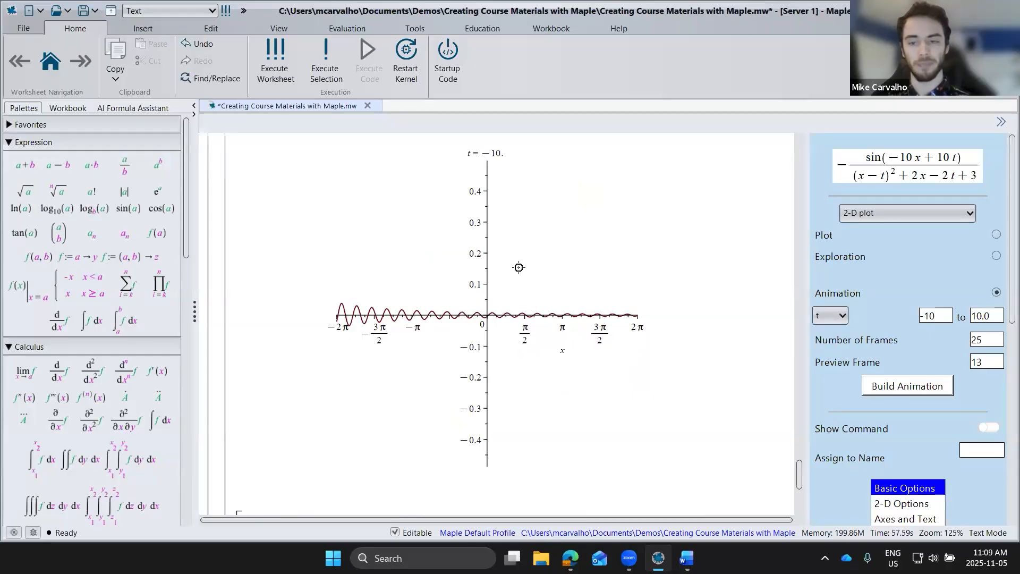
left_click(982, 428)
Step: Play the wave animation over its full range of t and replay it
left_click(566, 332)
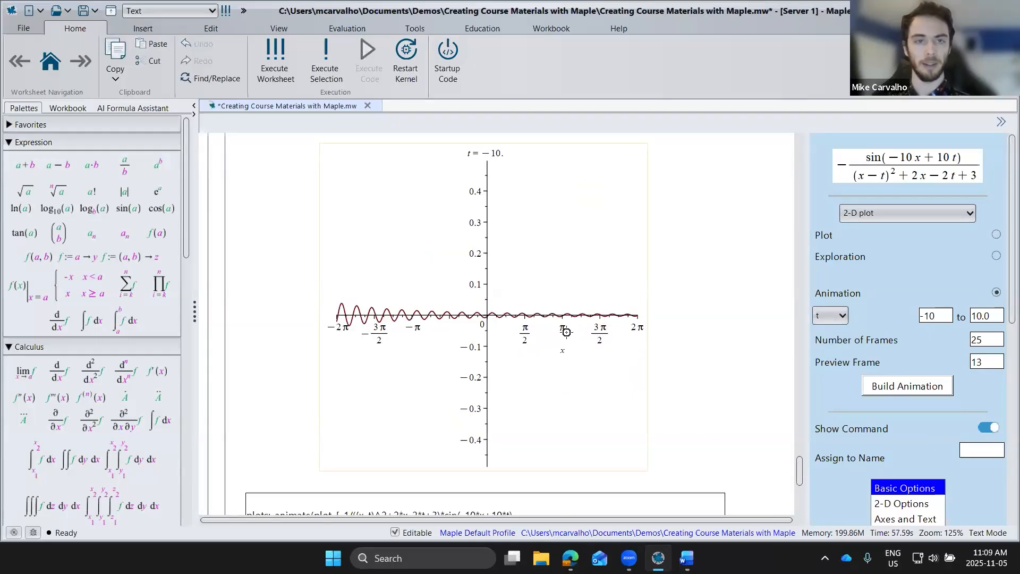
left_click(75, 60)
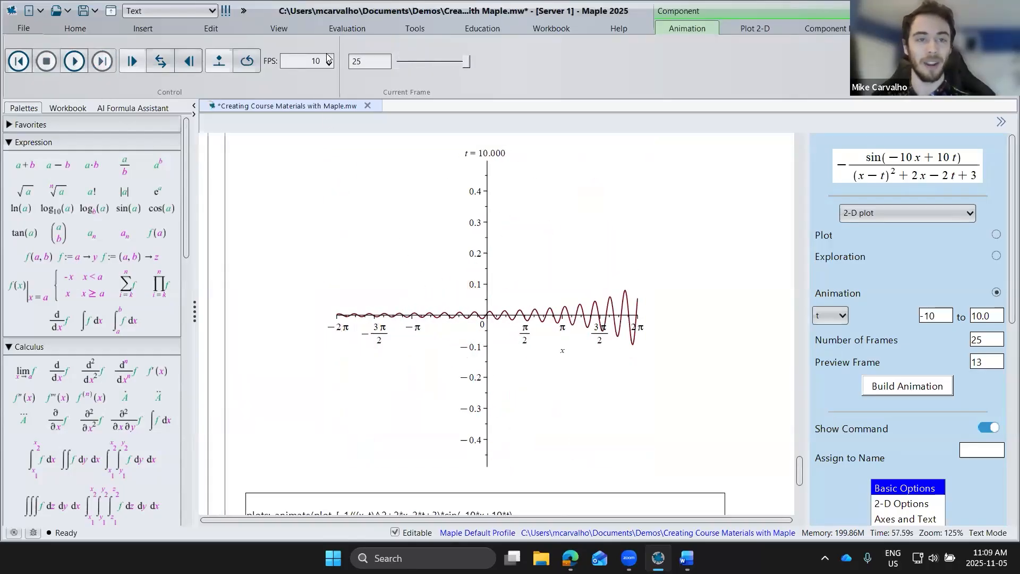
left_click(74, 62)
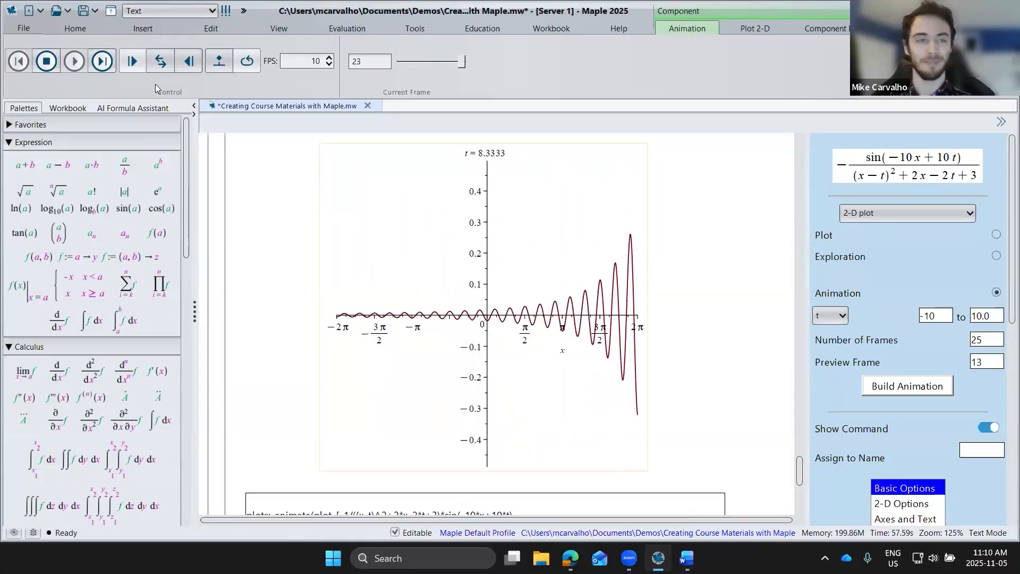
left_click(623, 327)
Step: Examine the generated plots:-animate command below the animation, including its plot arguments and t range
scroll(623, 330, "down", 4)
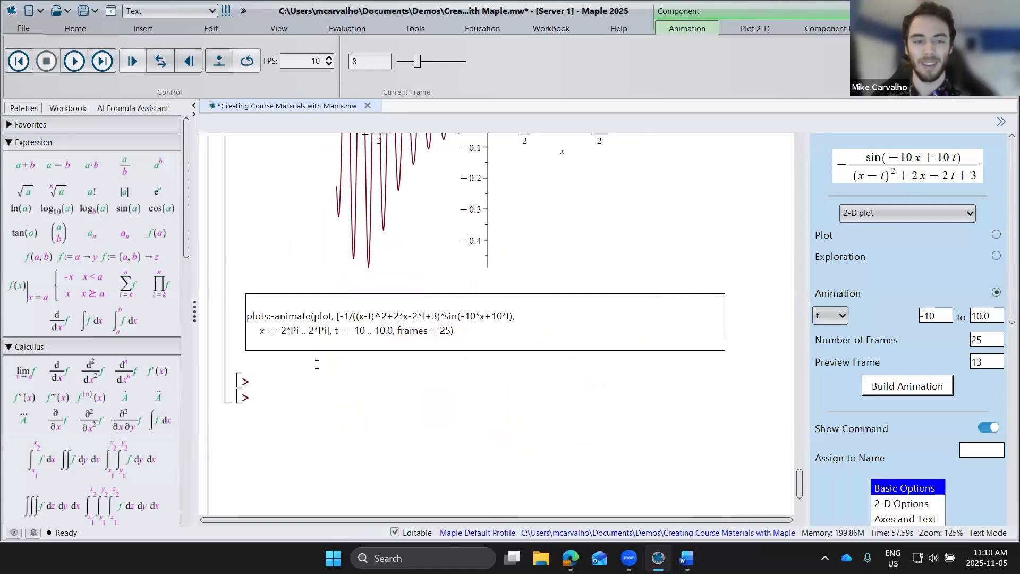
left_click(263, 378)
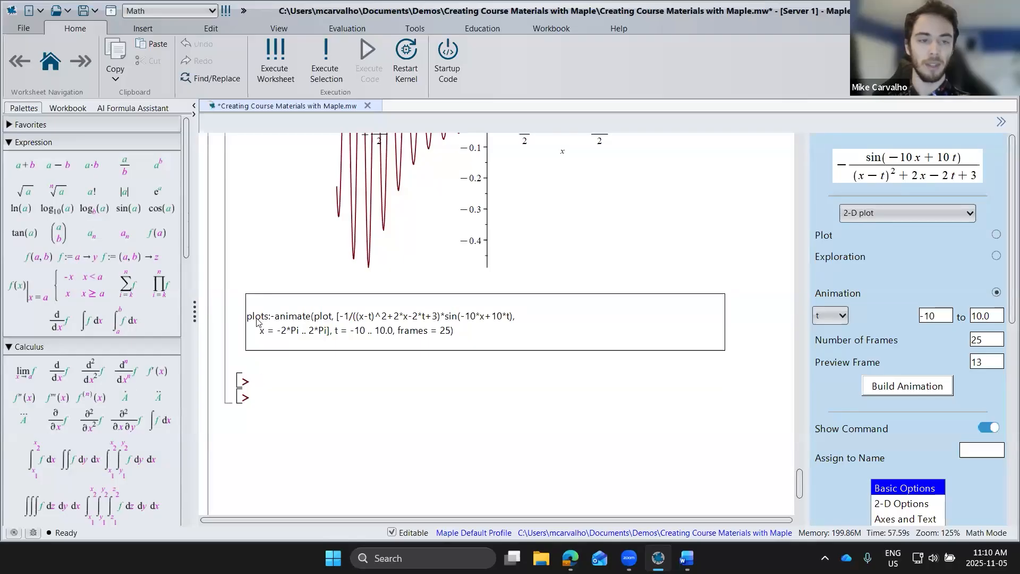
left_click_drag(259, 322, 419, 333)
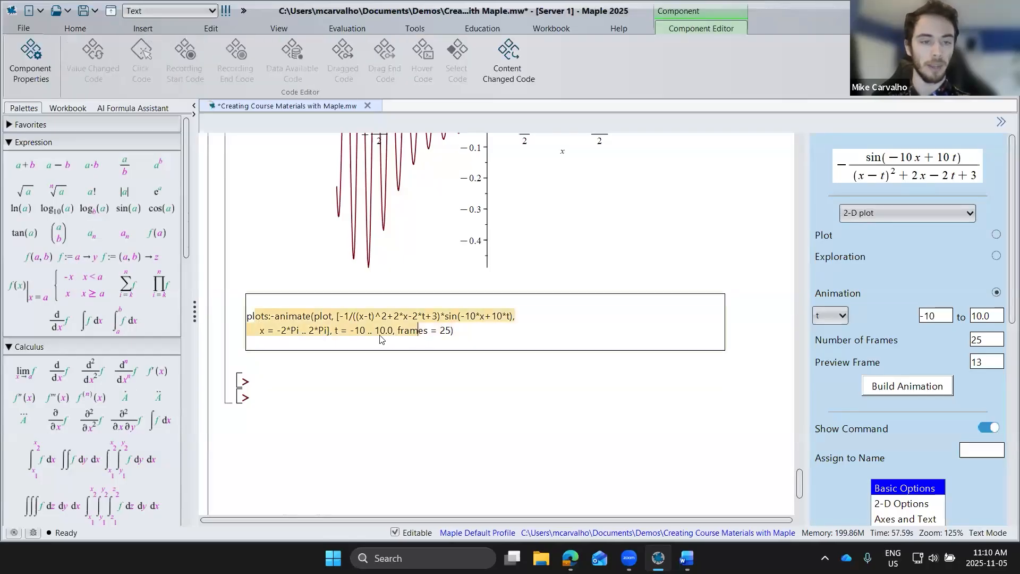
Step: Enter polarplot(cos(3 x)) at the empty prompt below the generated command and execute it
left_click(316, 386)
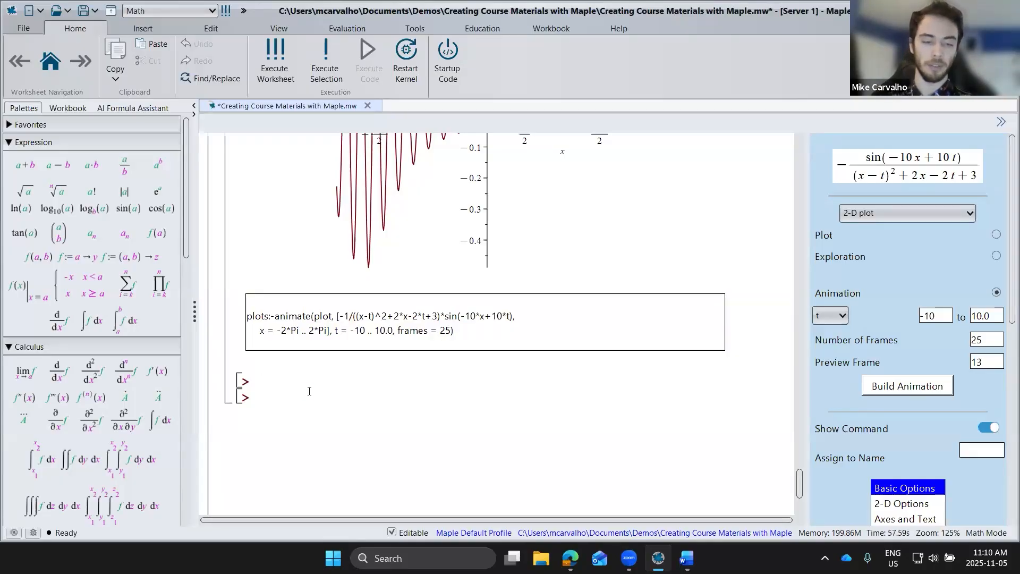
type("pola")
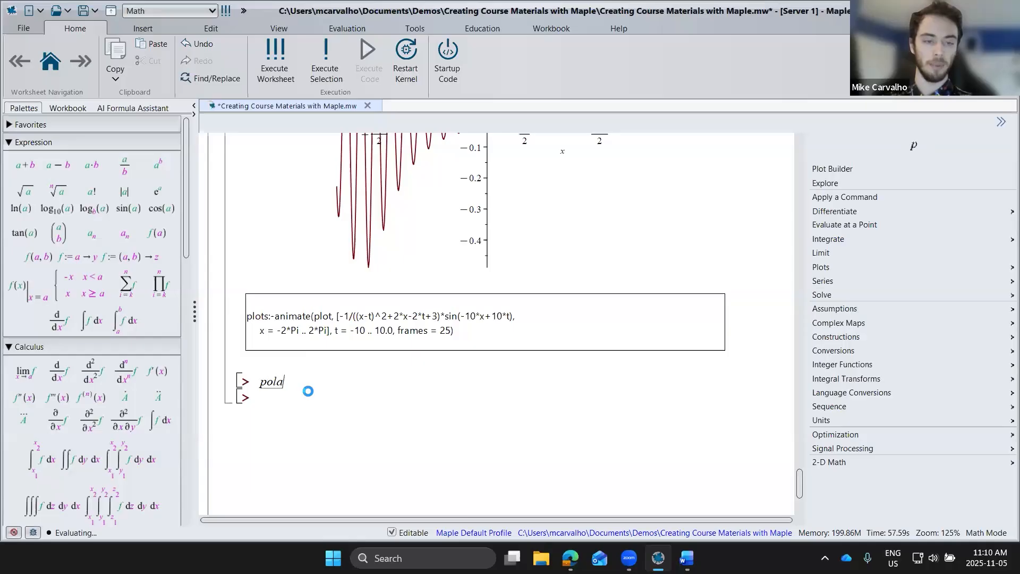
type("rplot(co")
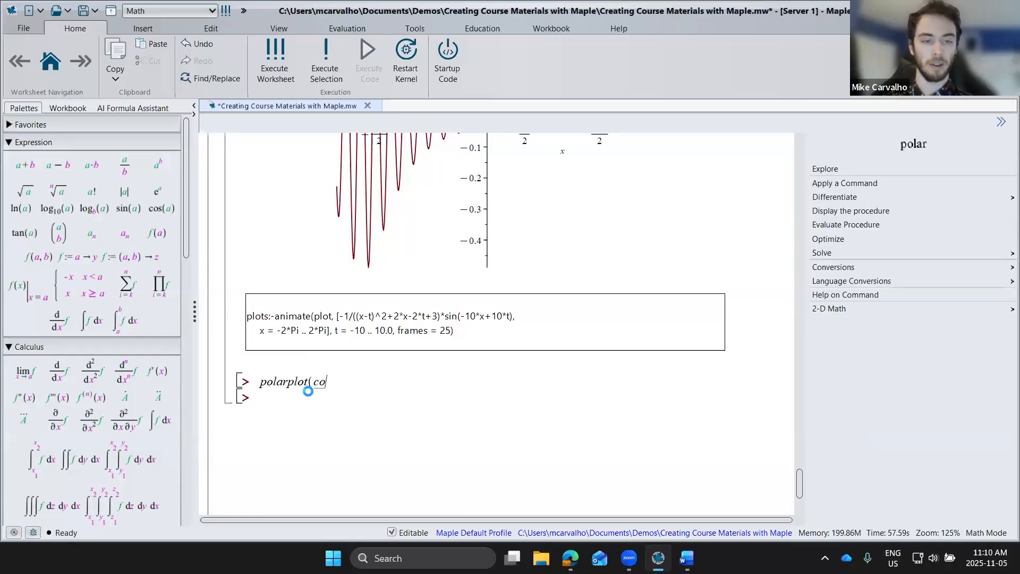
type("s(3 x))")
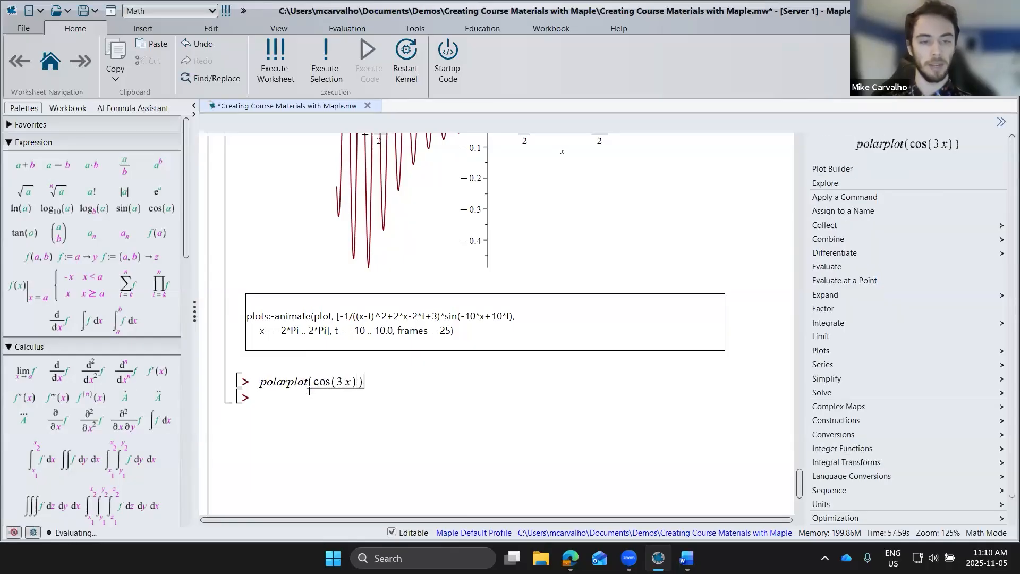
key("Return")
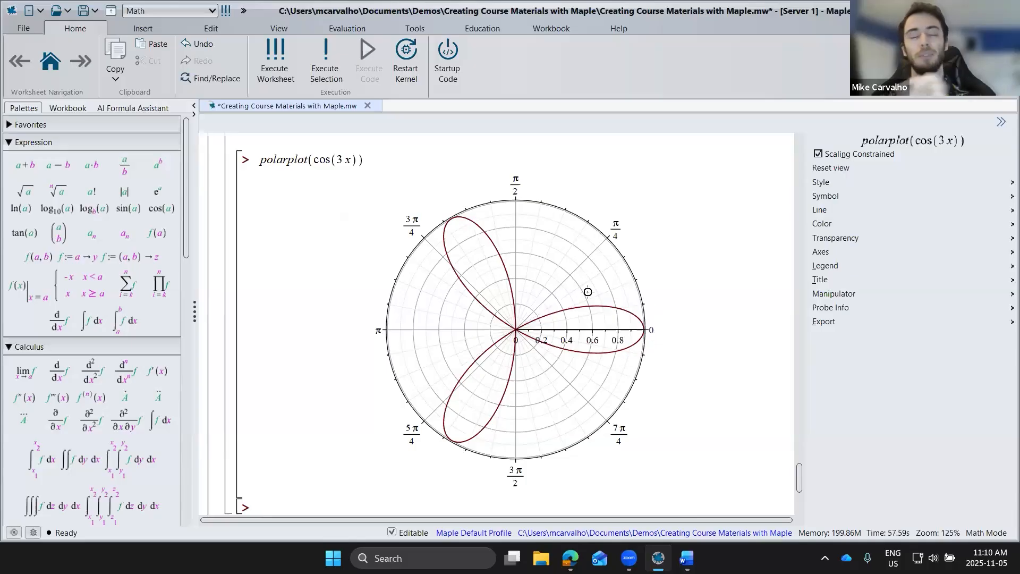
Step: Insert a new prompt above the polarplot command and start a plots:-animate( call in it
scroll(351, 264, "up", 4)
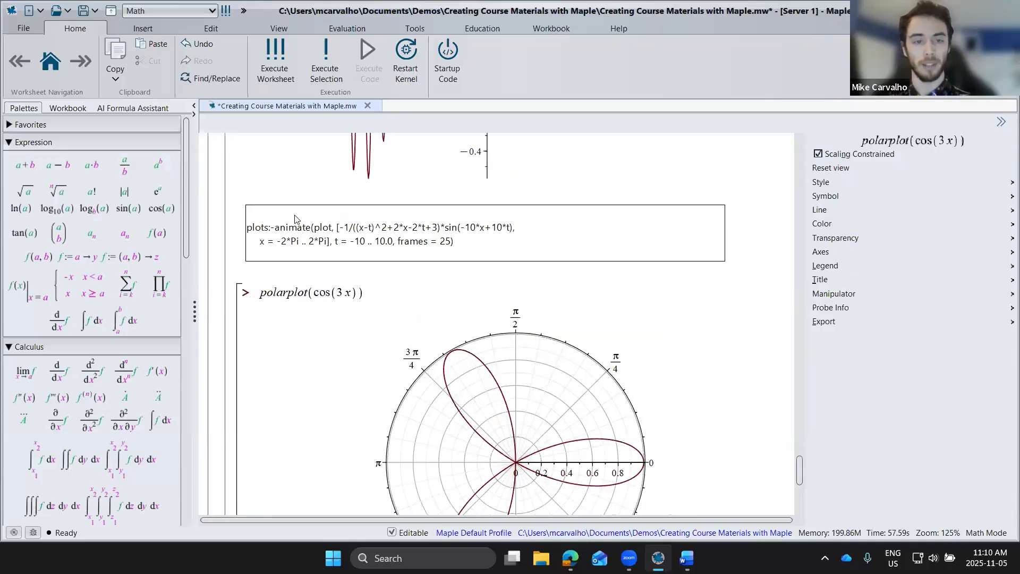
left_click(287, 289)
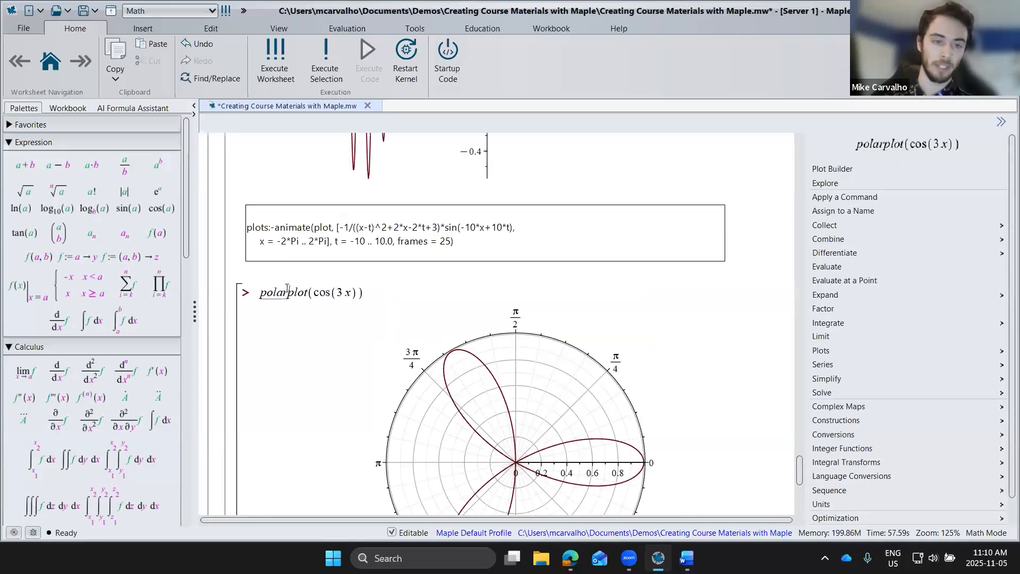
key("ctrl+k")
type("plots:-an")
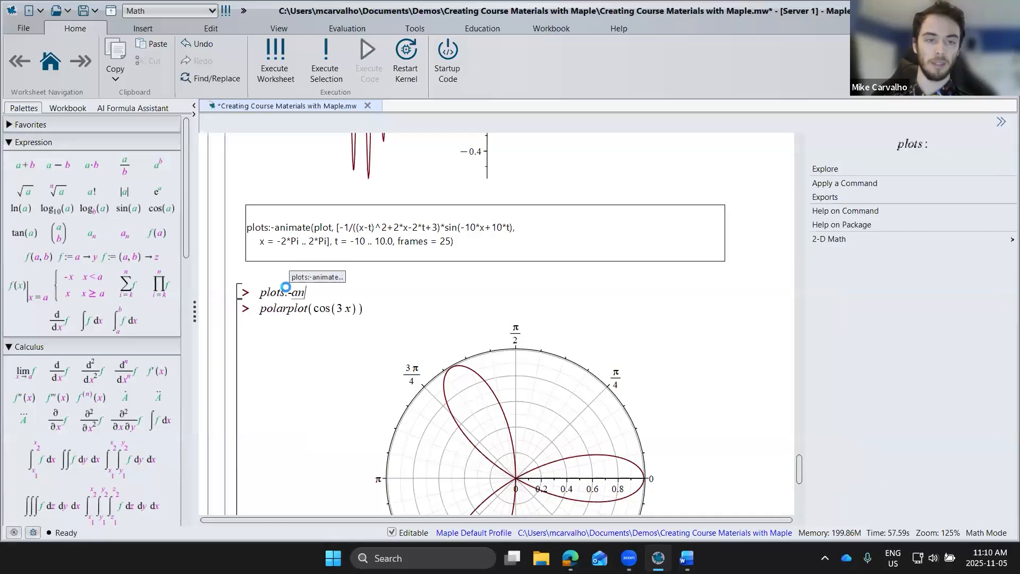
key("Return")
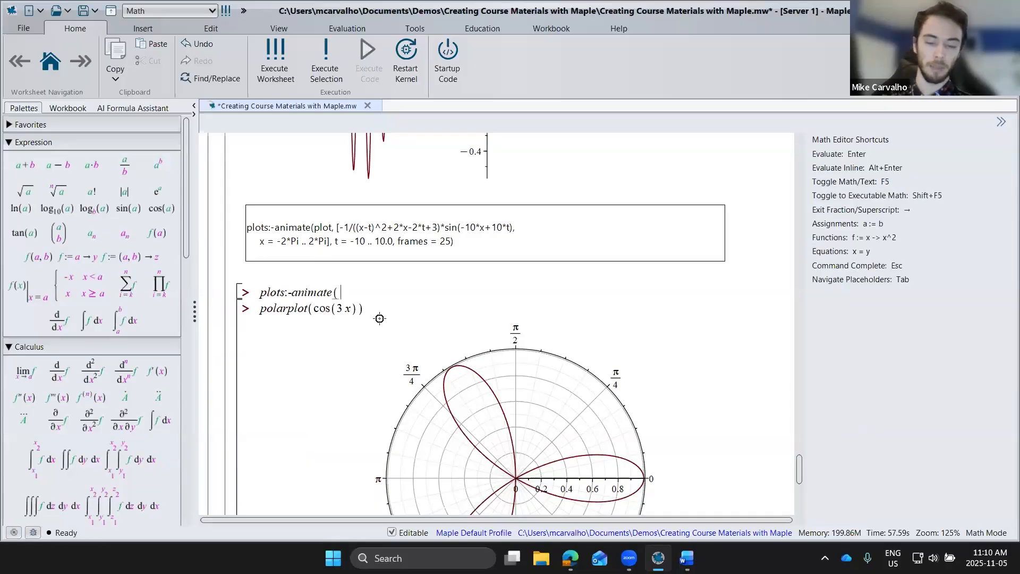
Step: Complete the animate call with polarplot, [cos(3 x)], t = 0 .. π and execute it
type("polarplot")
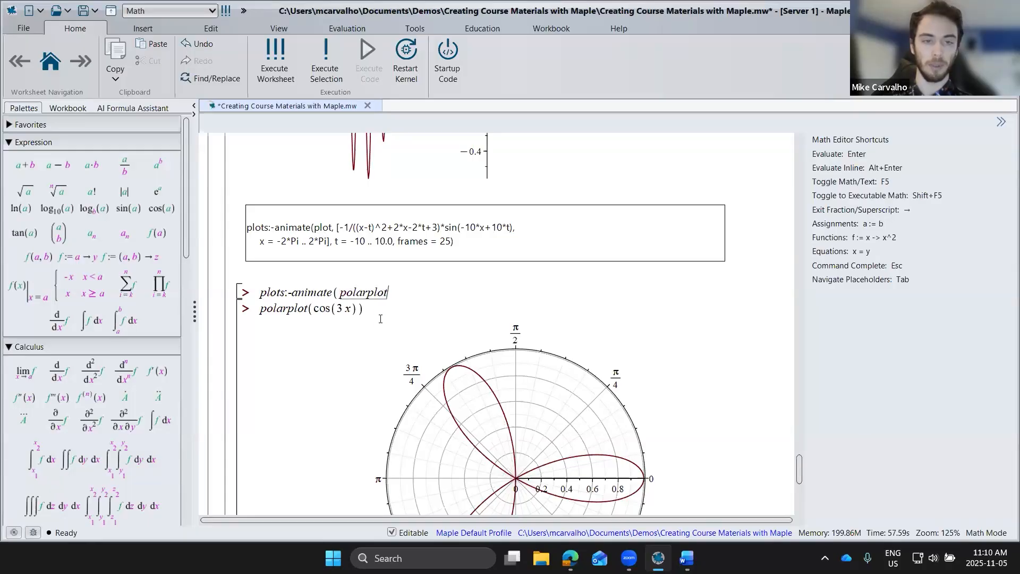
type(", [ ")
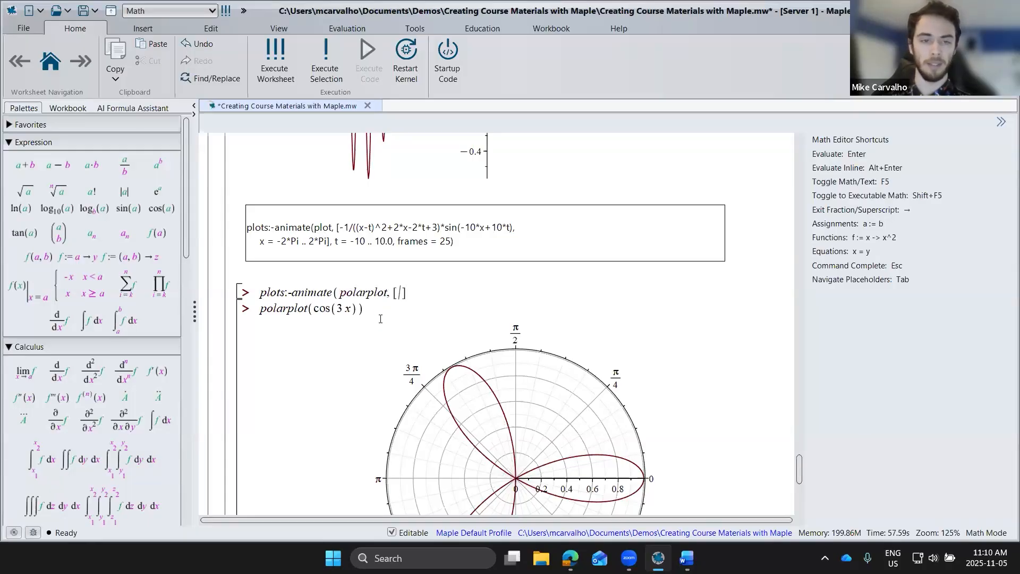
type("cos( 3 x )")
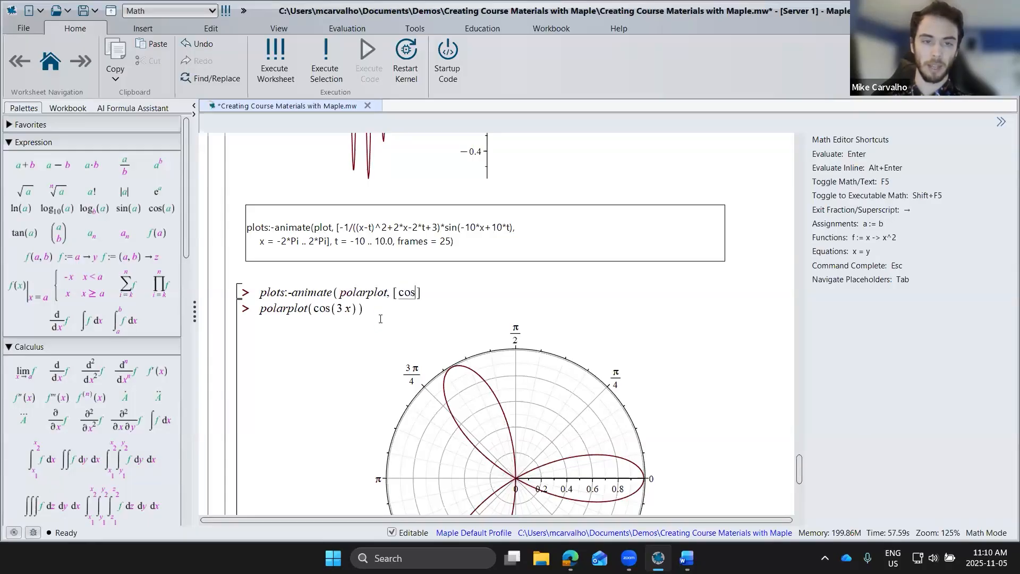
key("Right")
type(",")
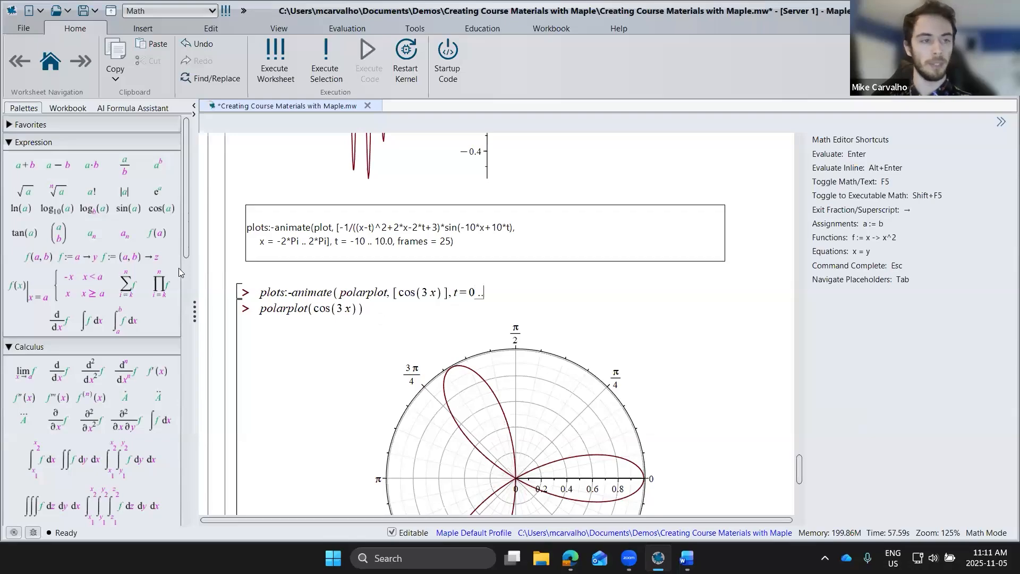
scroll(179, 272, "down", 10)
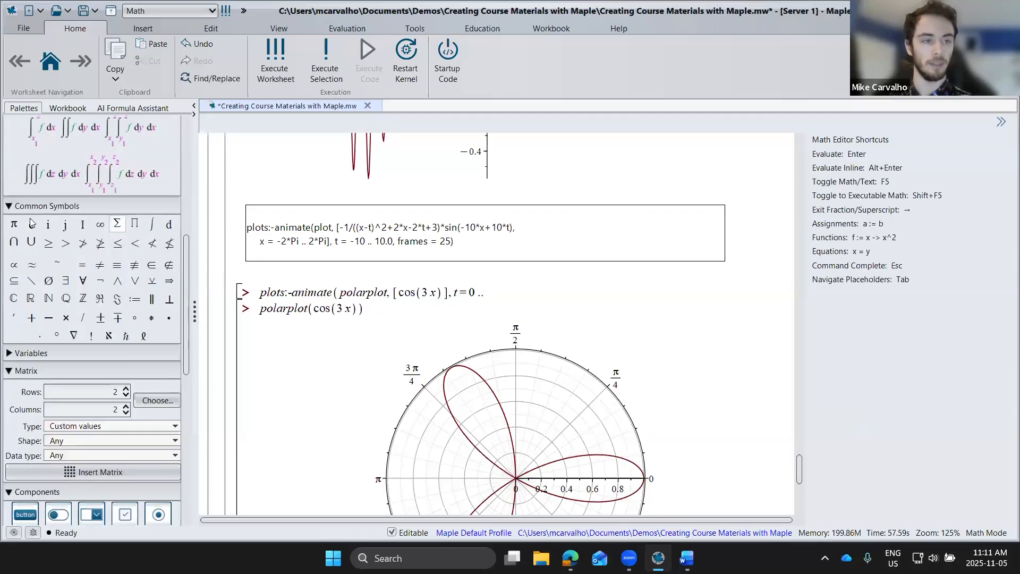
left_click(14, 224)
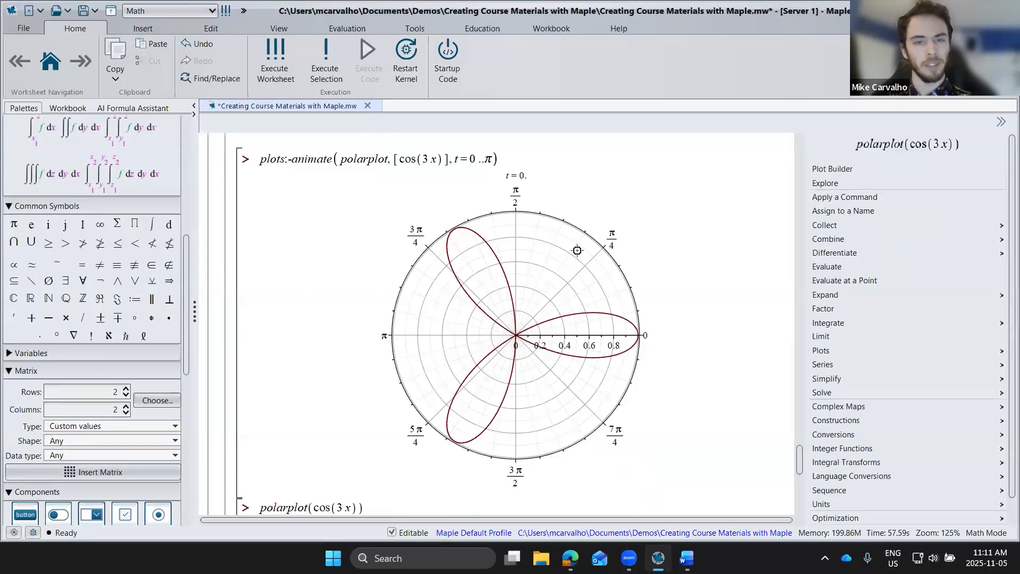
Step: Play the animated polar plot and stop it partway through
left_click(580, 245)
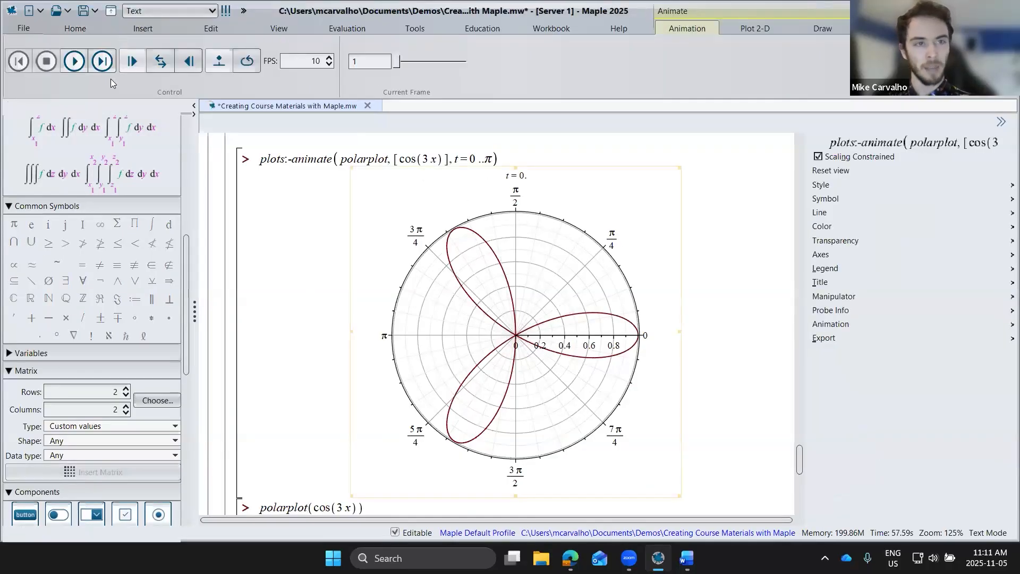
left_click(73, 60)
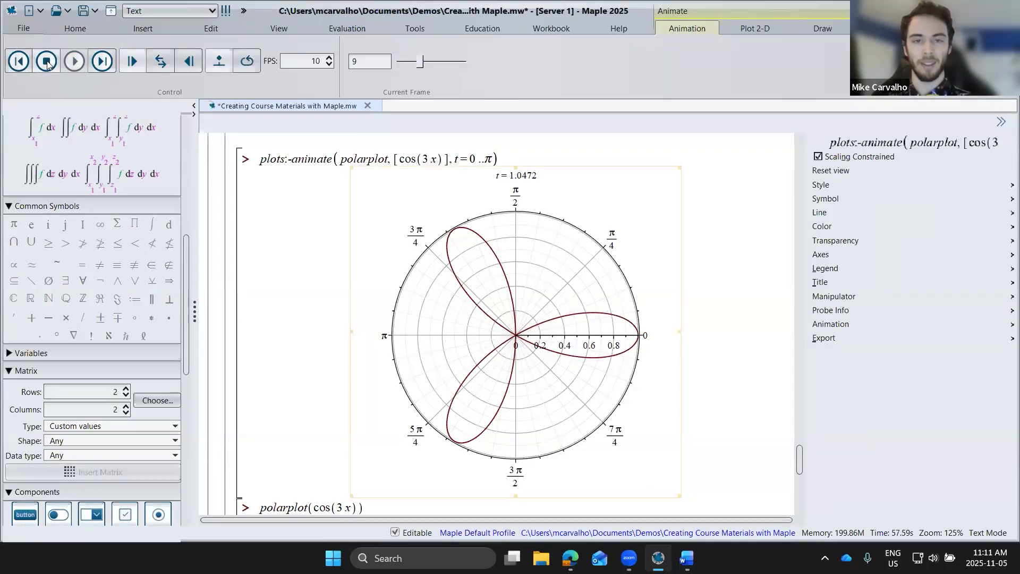
left_click(47, 62)
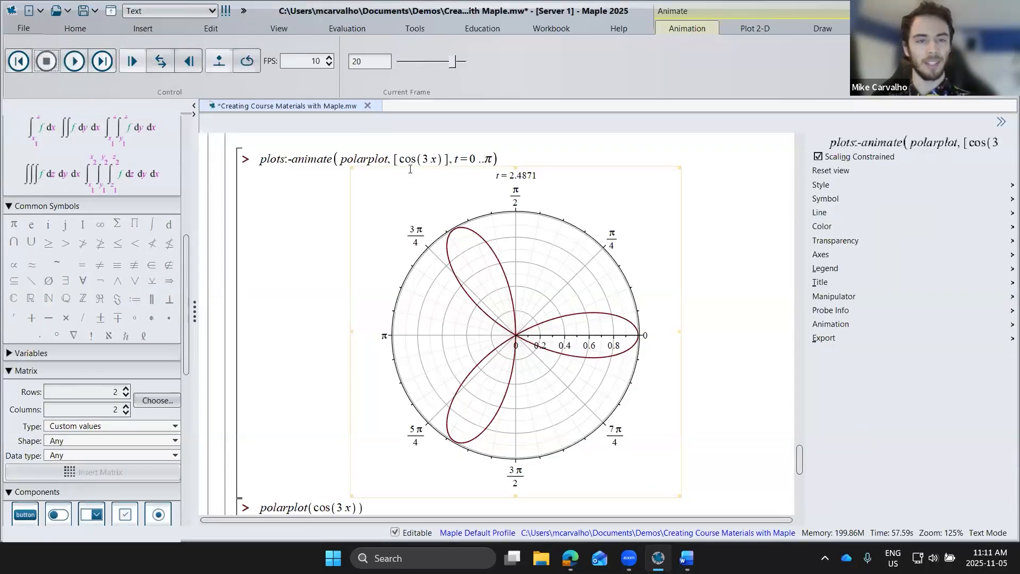
Step: Add the range x = 0 .. t after cos(3 x) in the animate call and execute it
left_click(482, 163)
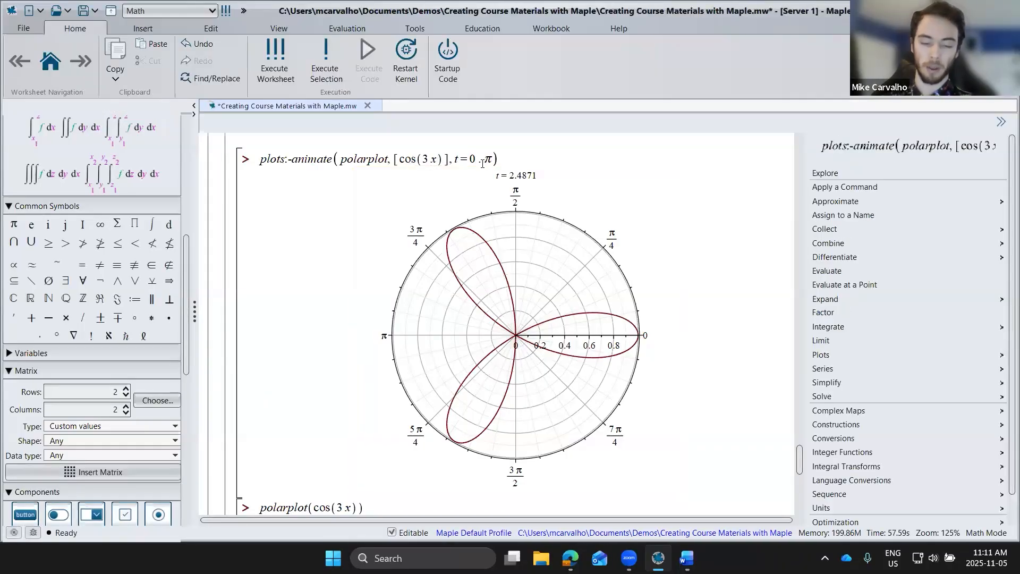
type(",")
type("x=0..pi")
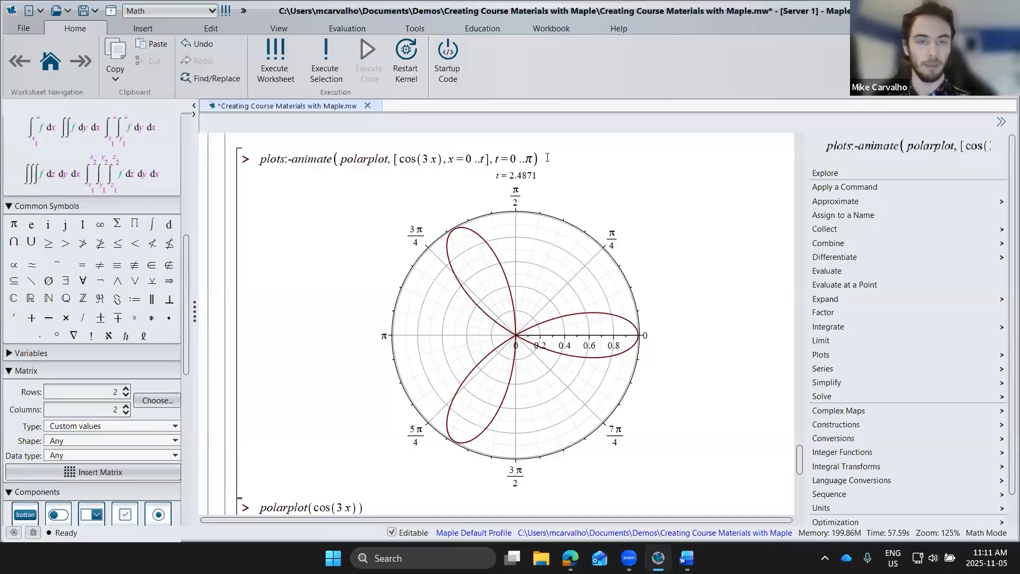
Step: Play the updated polar animation and set it to repeat continuously
left_click(510, 272)
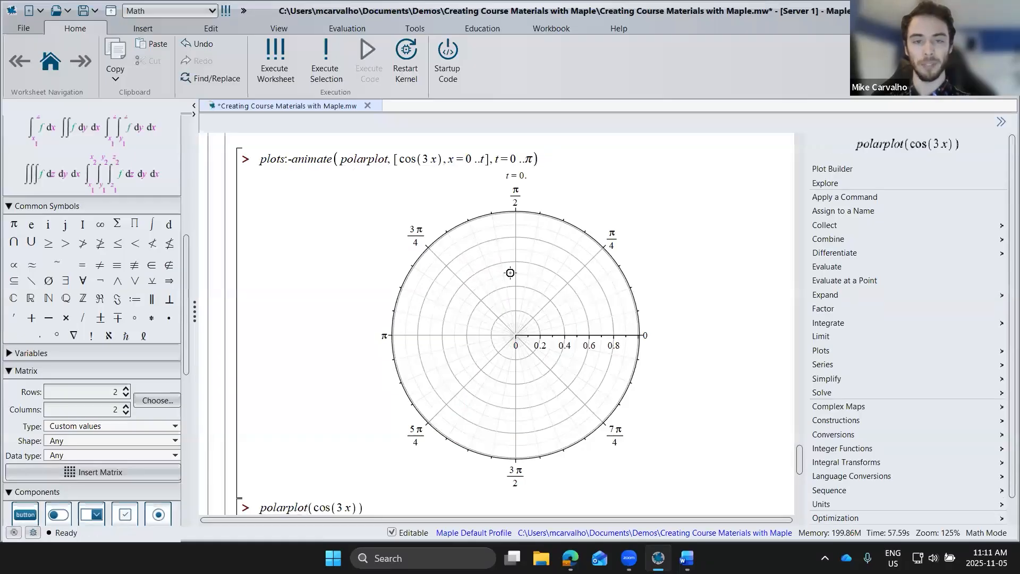
left_click(78, 67)
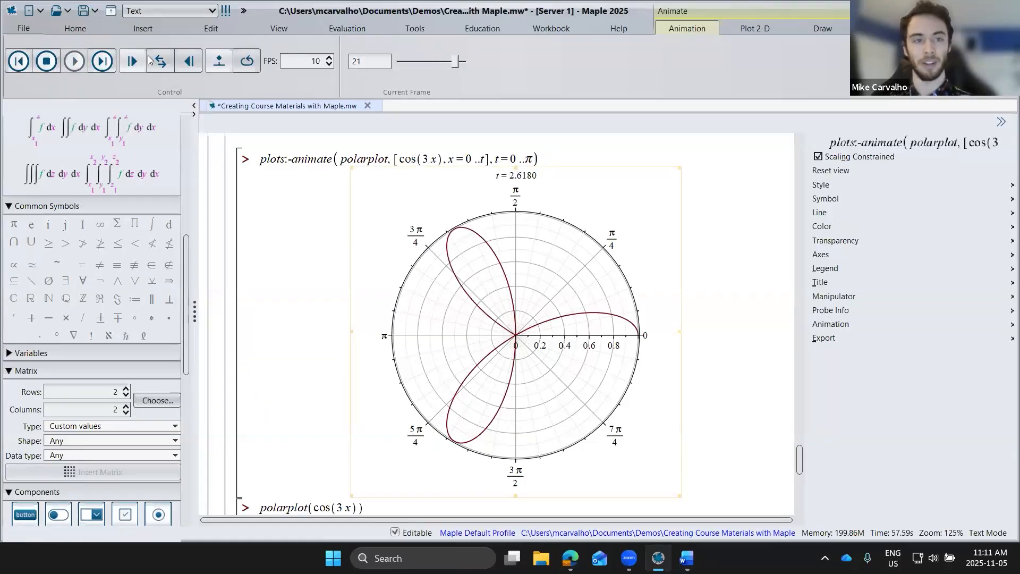
left_click(250, 68)
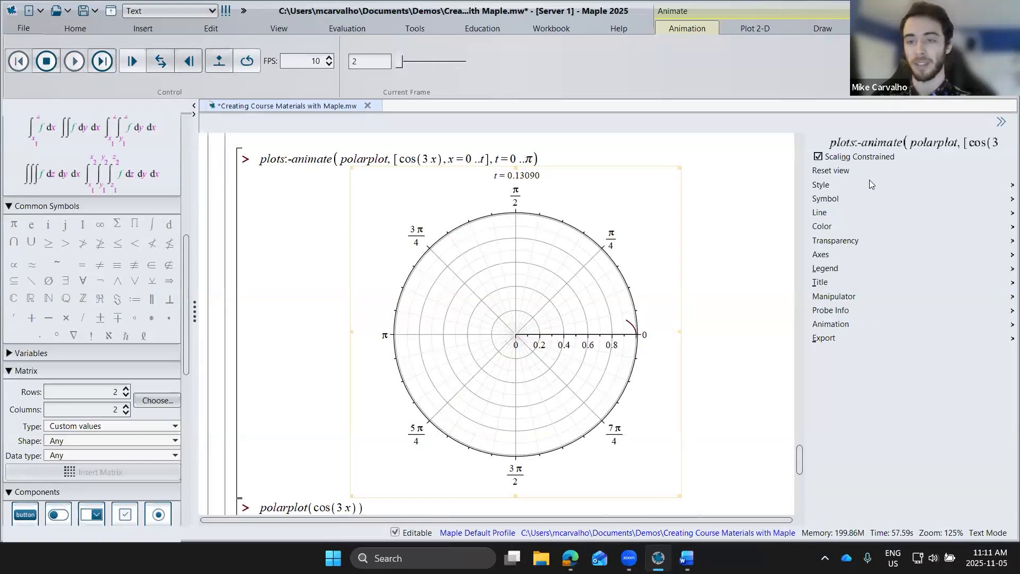
Step: Add the option color = "orange" after the x range in the animate call and execute it
left_click(490, 158)
type(", ")
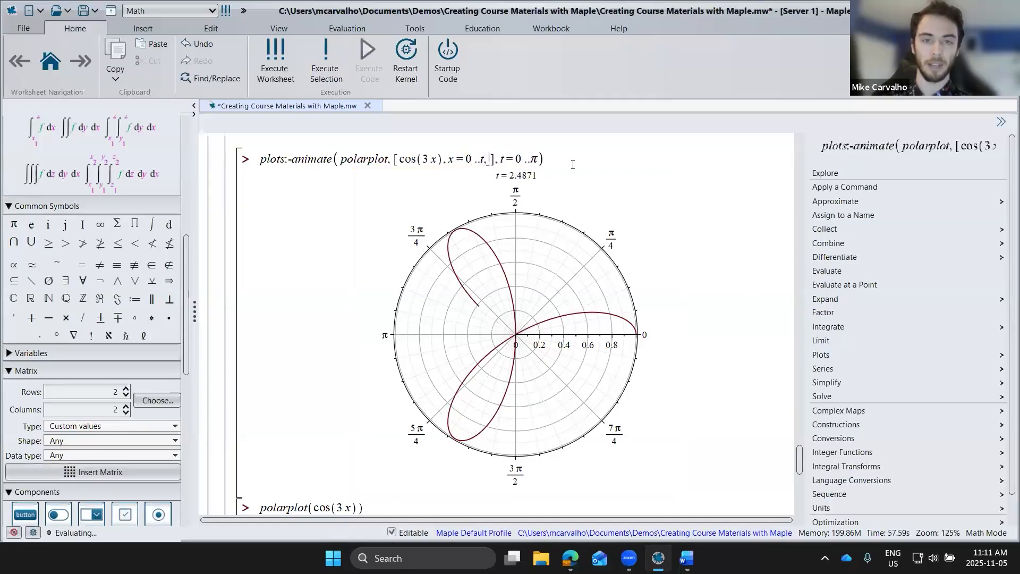
type("color = ")
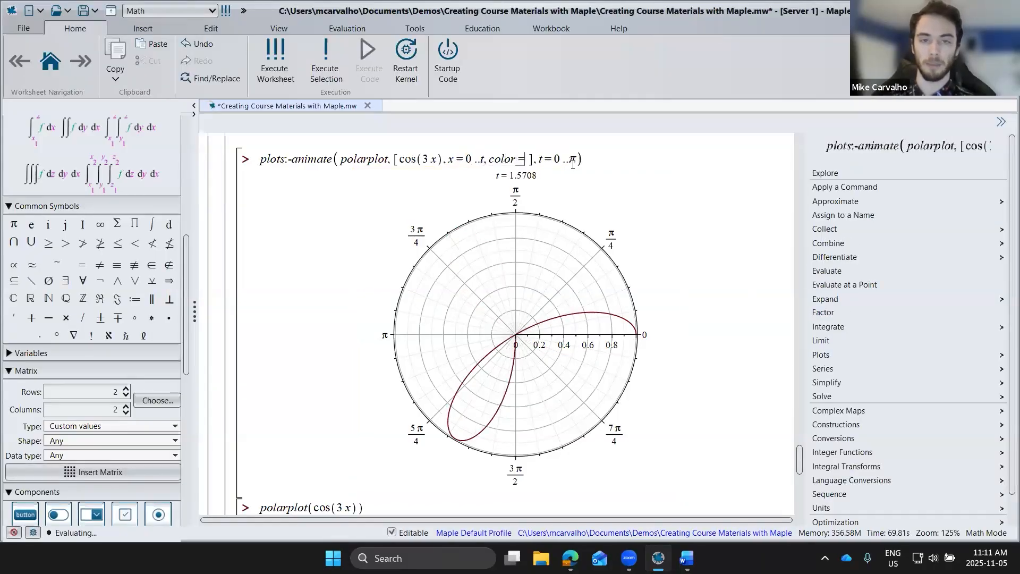
type("\"orange")
key("Return")
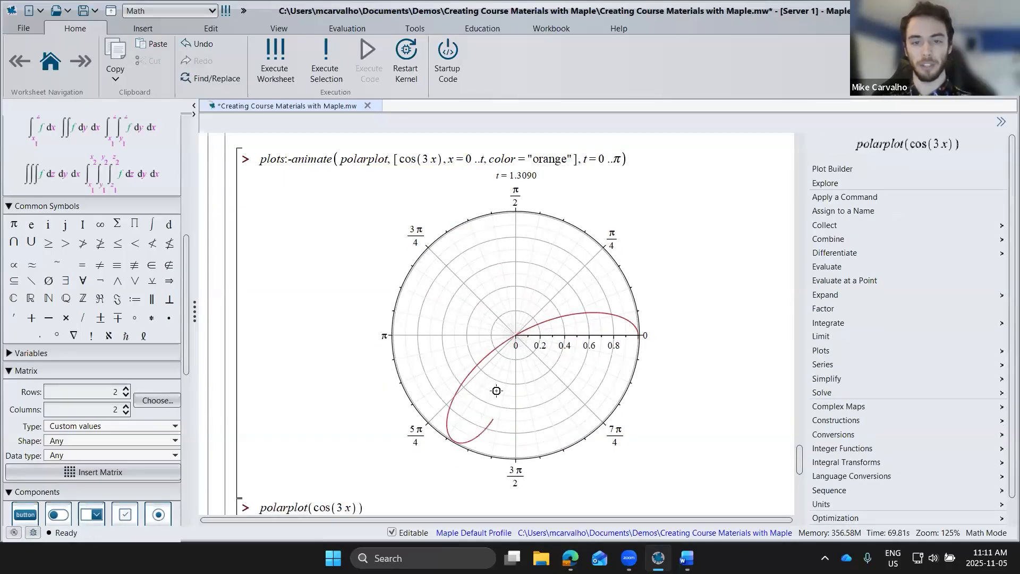
Step: Correct the color value to "Orange" in the animate call, re-execute it and play the animation
left_click(532, 159)
key("BackSpace")
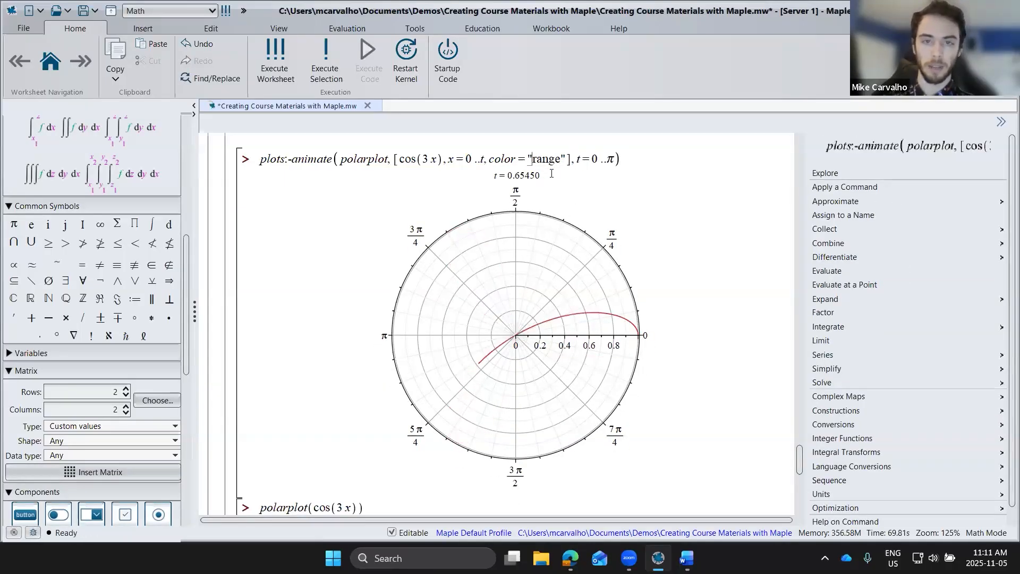
type("O")
key("Return")
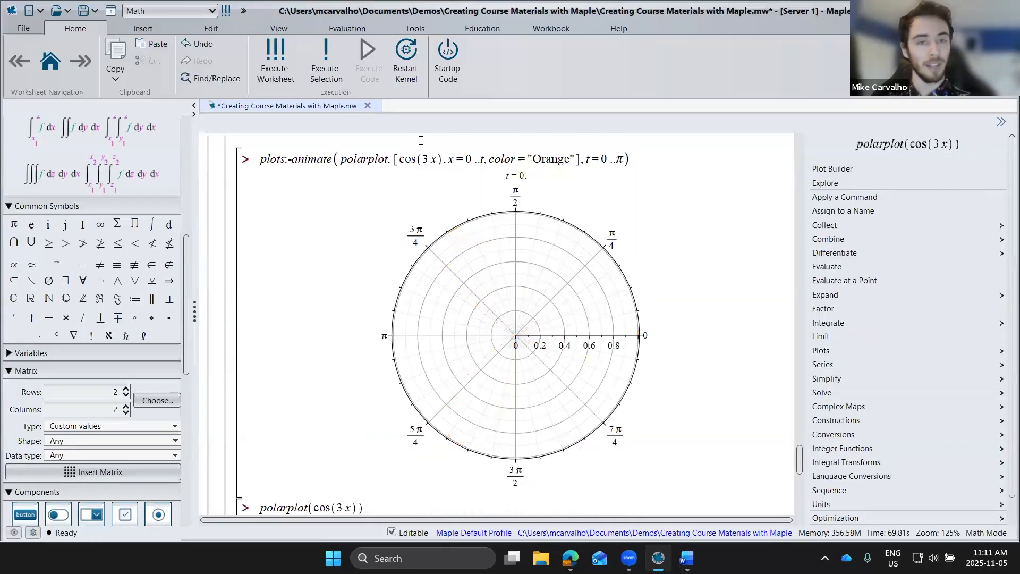
left_click(449, 201)
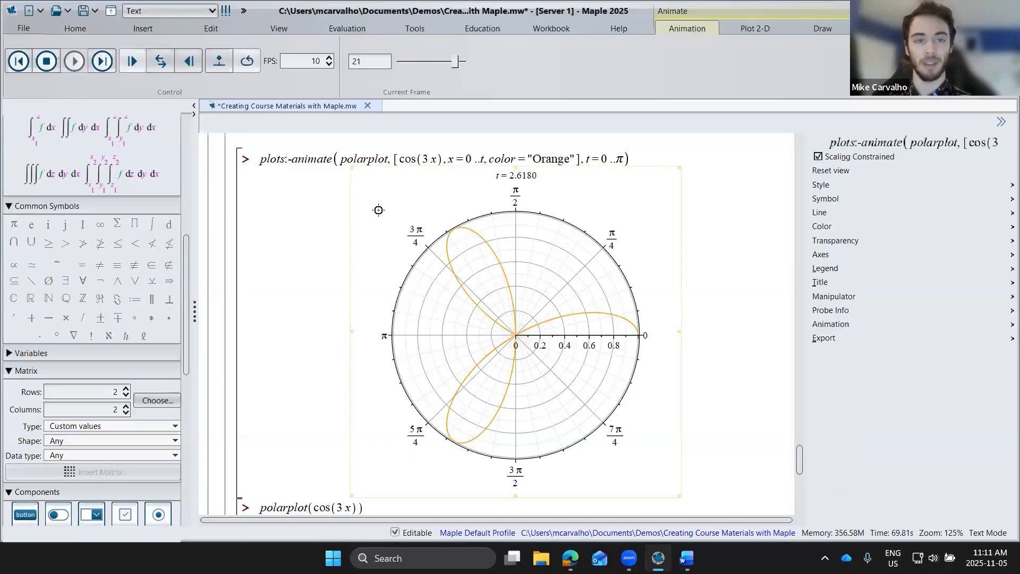
Step: Expand the Written Materials section and its Creating Notes subsection
scroll(353, 277, "down", 10)
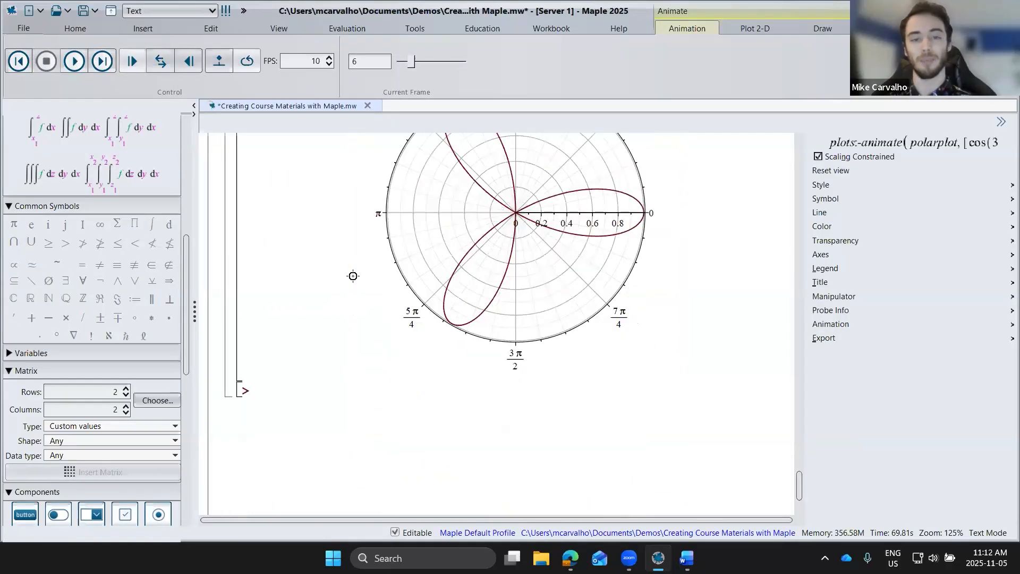
scroll(354, 276, "down", 5)
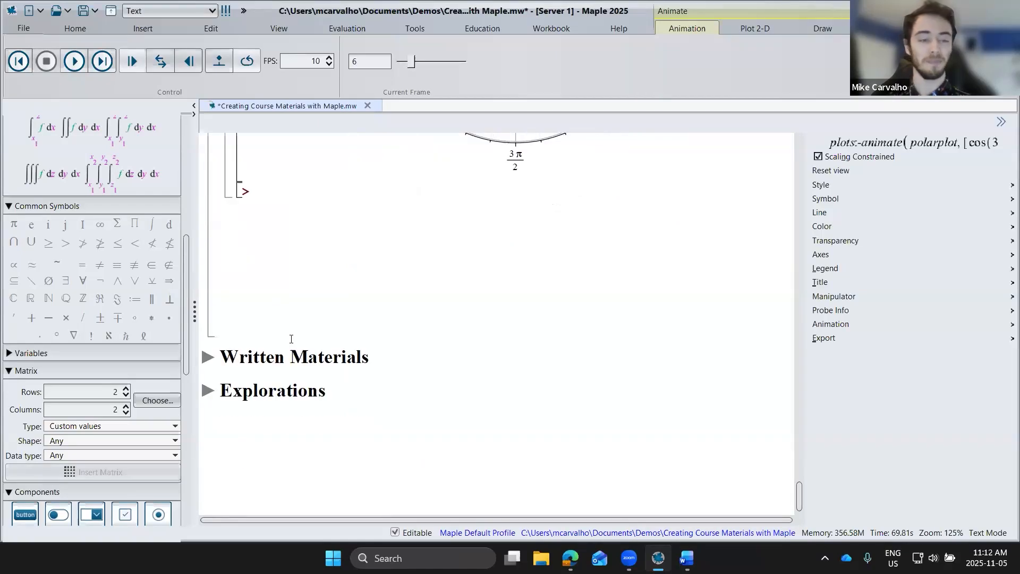
left_click(206, 358)
scroll(342, 301, "down", 2)
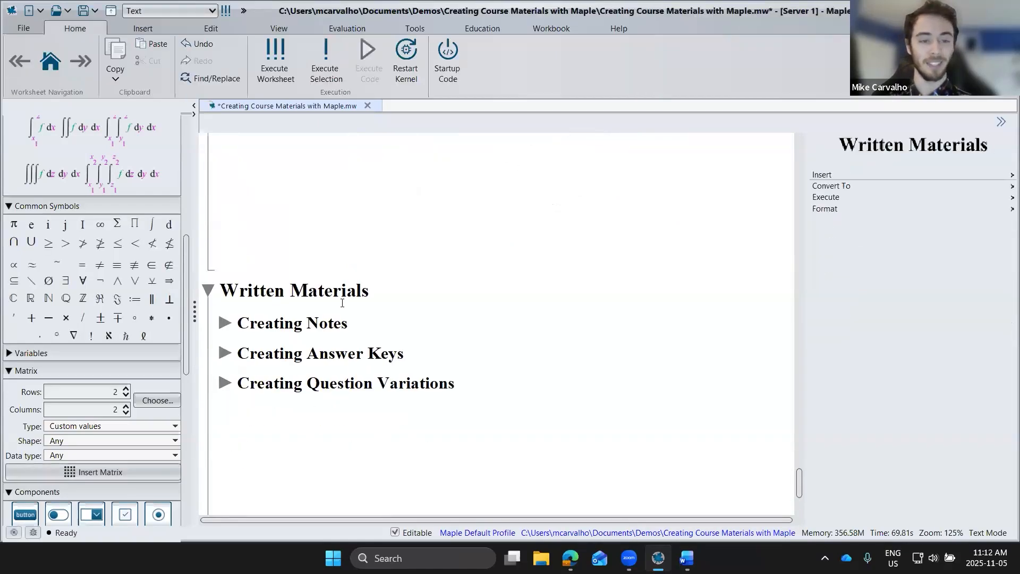
scroll(342, 303, "down", 2)
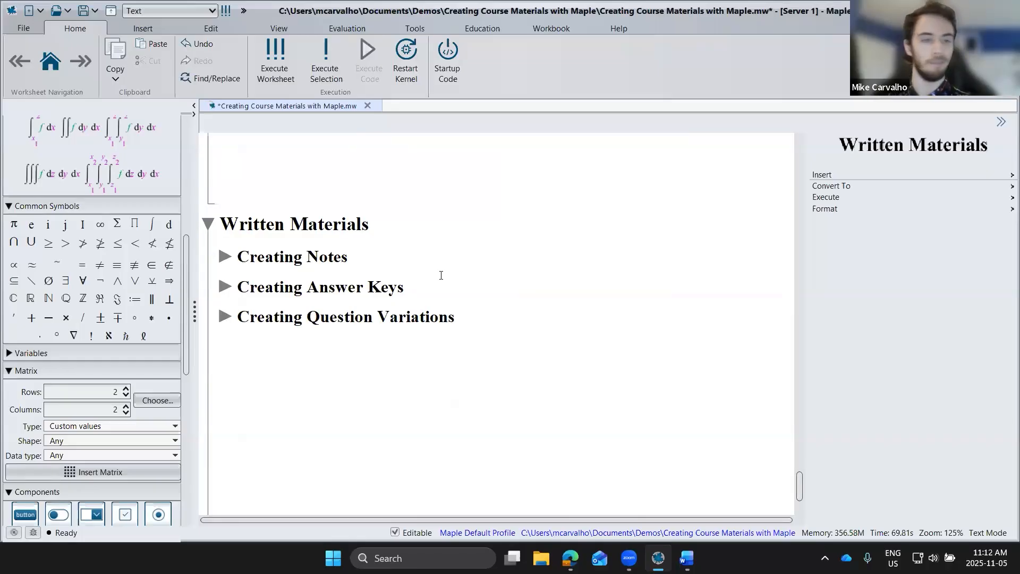
left_click(225, 256)
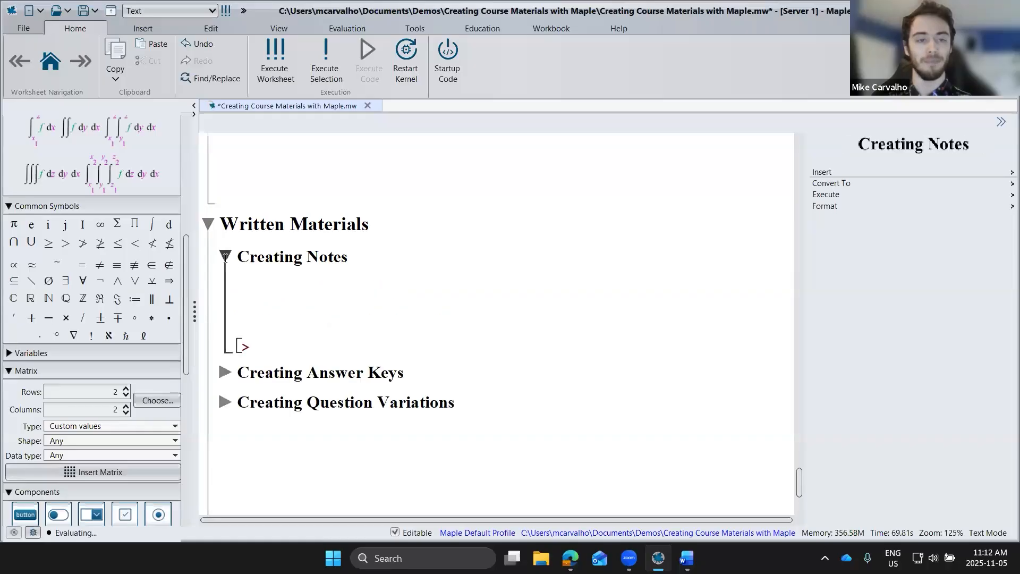
Step: Write "To compute" on the blank text line under Creating Notes
left_click(296, 290)
left_click(287, 305)
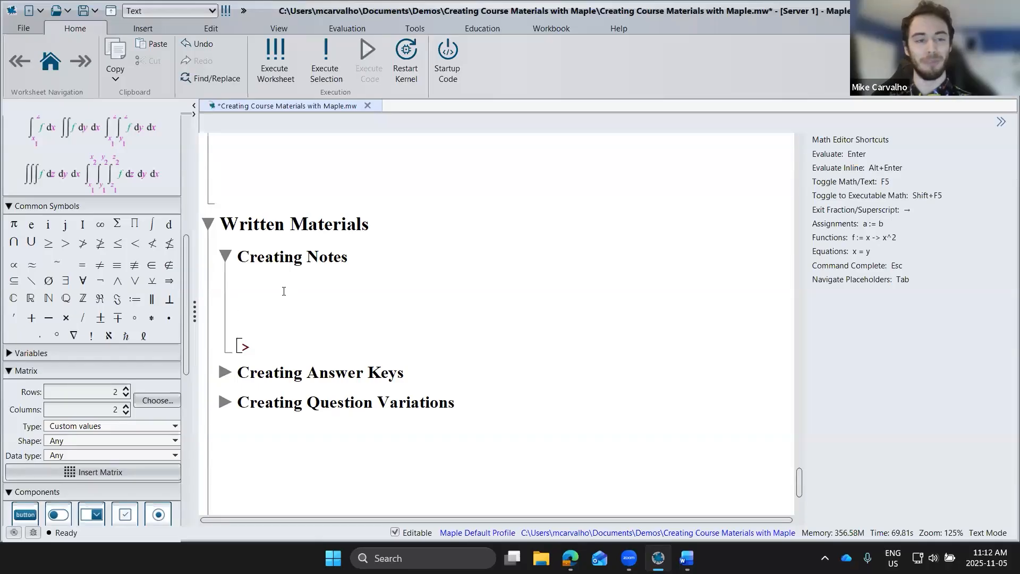
scroll(47, 281, "up", 15)
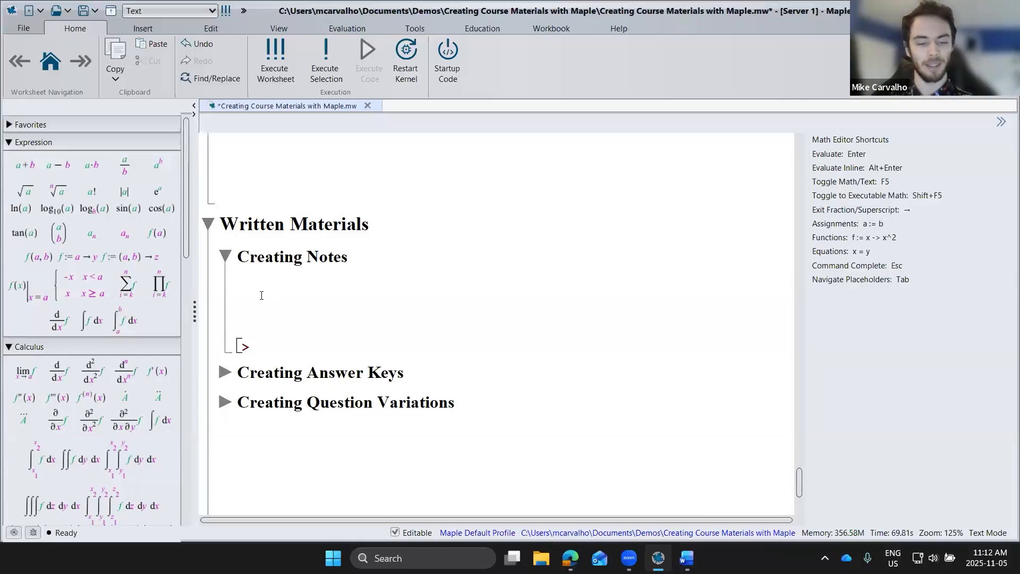
type("To c")
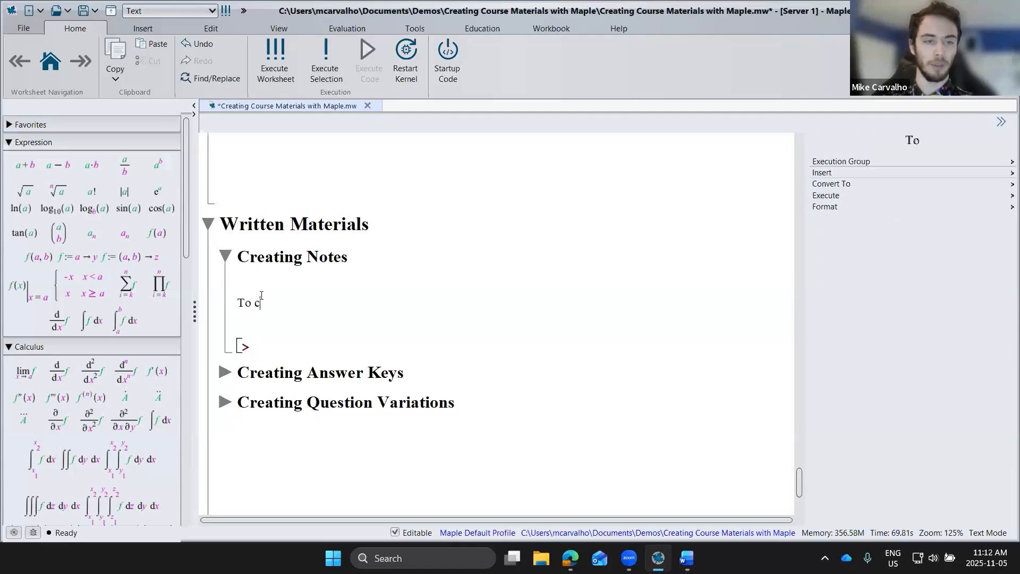
type("ompute")
Step: Insert the indefinite integral of x e^x with respect to x after "To compute"
scroll(144, 252, "down", 3)
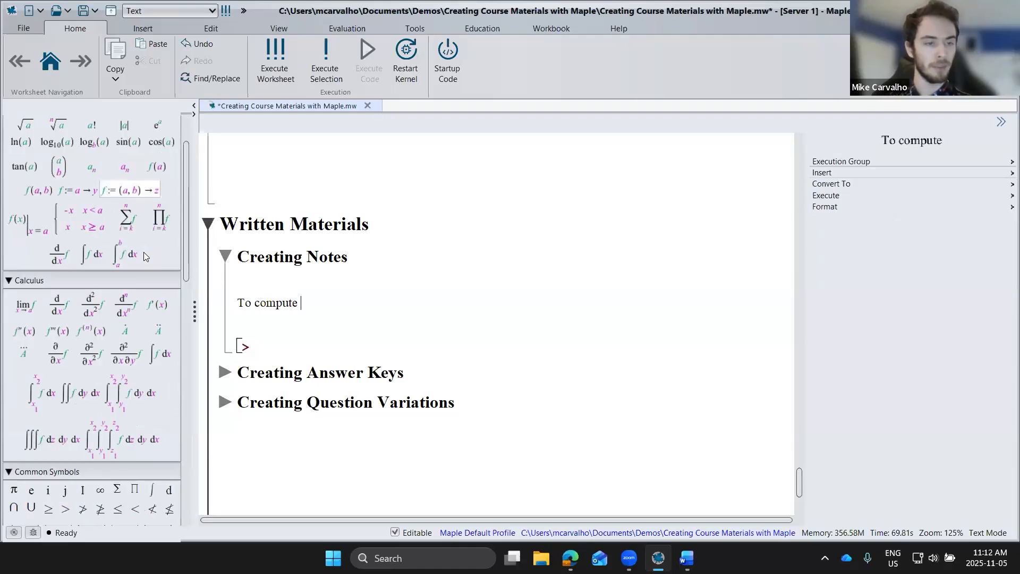
scroll(143, 252, "down", 2)
scroll(143, 252, "up", 2)
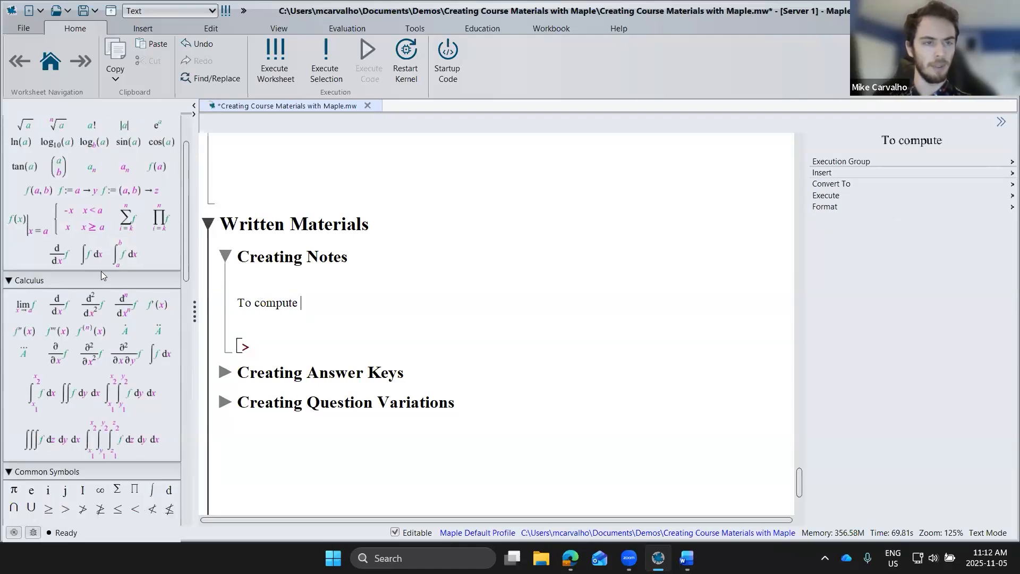
left_click(92, 258)
type("x dx")
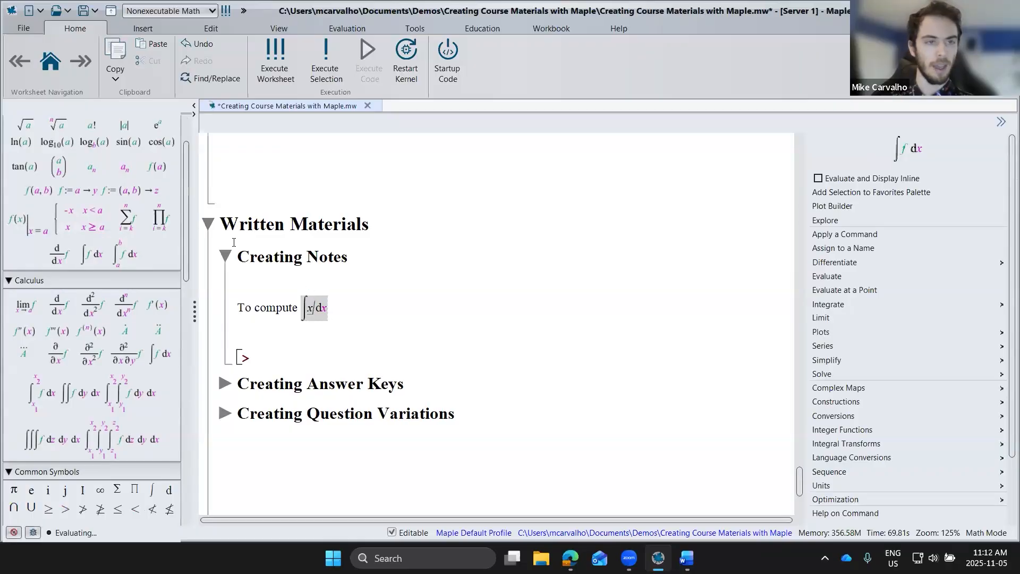
left_click(157, 126)
type("x")
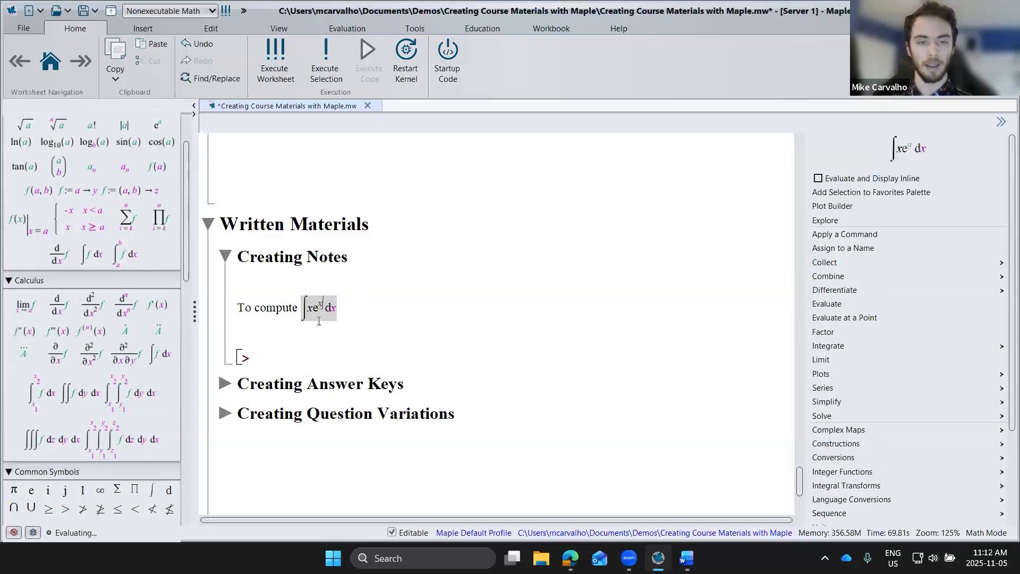
Step: Evaluate the integral of x e^x and display its result inline in the sentence
left_click(358, 312)
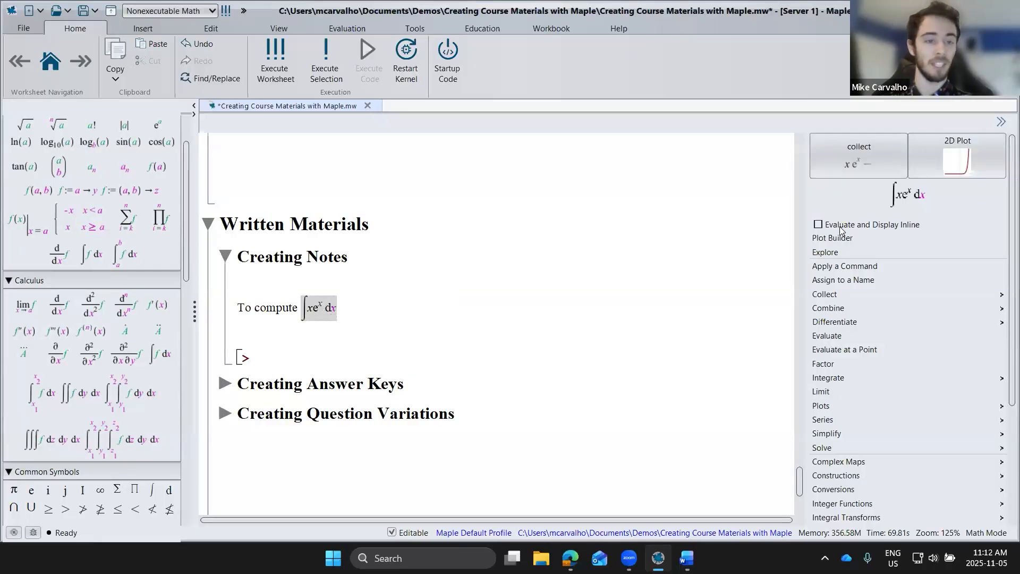
left_click(369, 329)
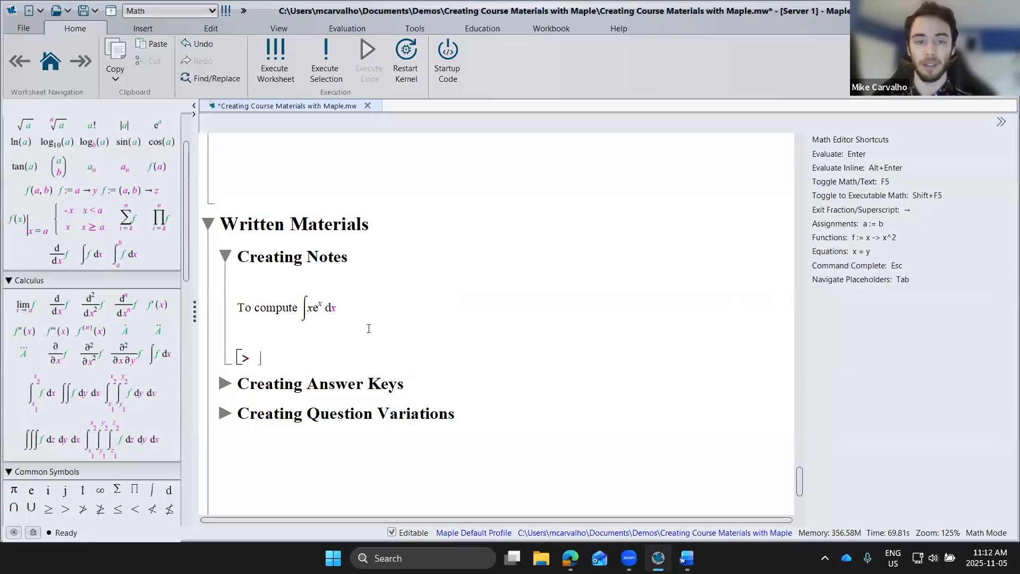
left_click(335, 310)
left_click(341, 326)
left_click(334, 308)
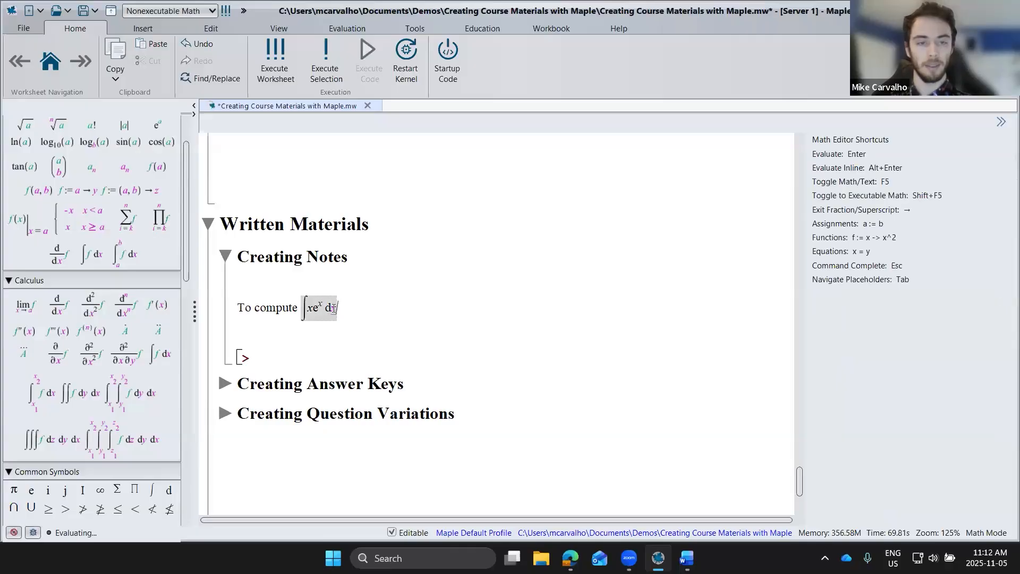
right_click(318, 307)
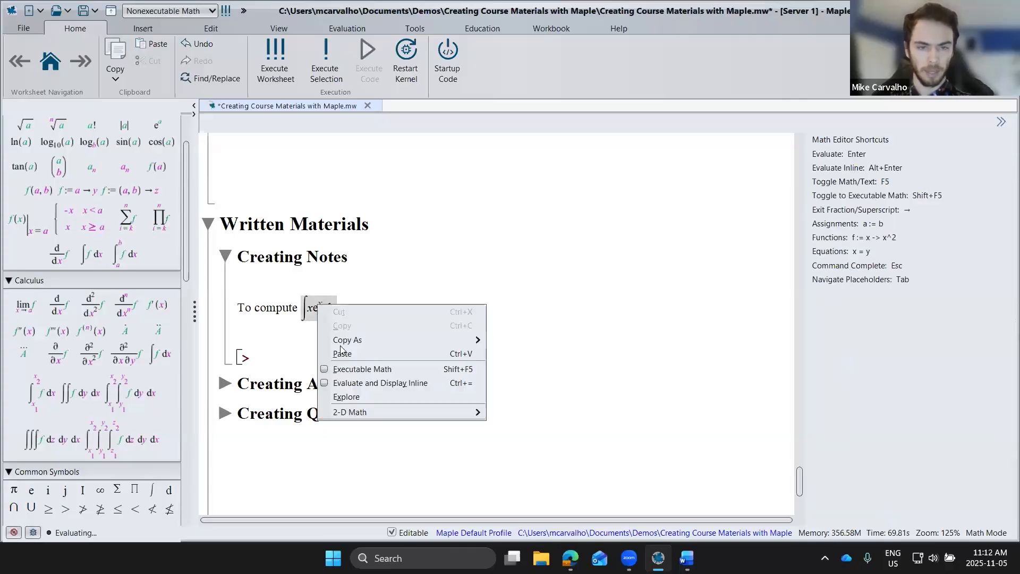
left_click(353, 373)
left_click(386, 349)
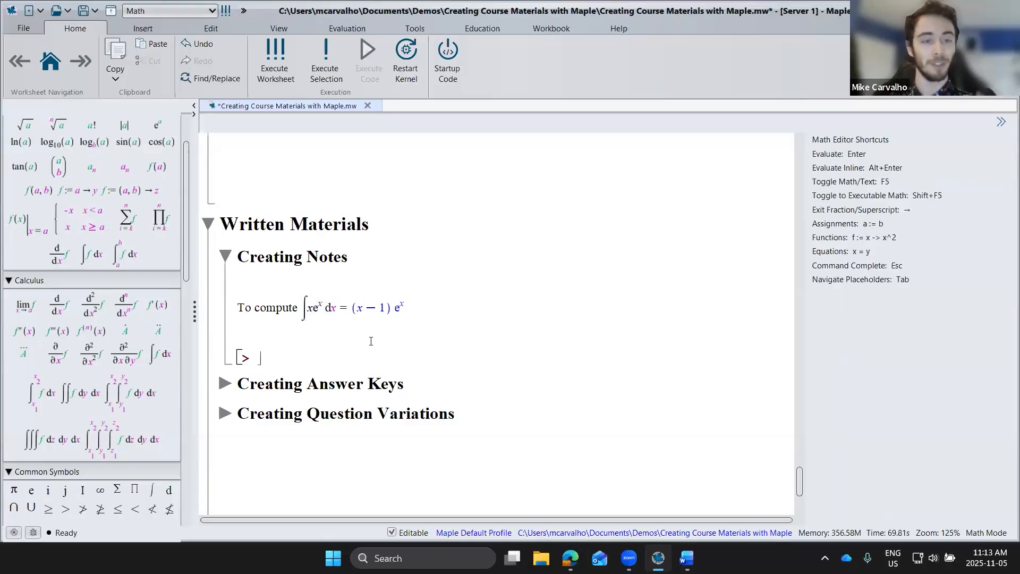
Step: Select part of the word "compute" and view the available text formatting options
left_click_drag(276, 308, 250, 308)
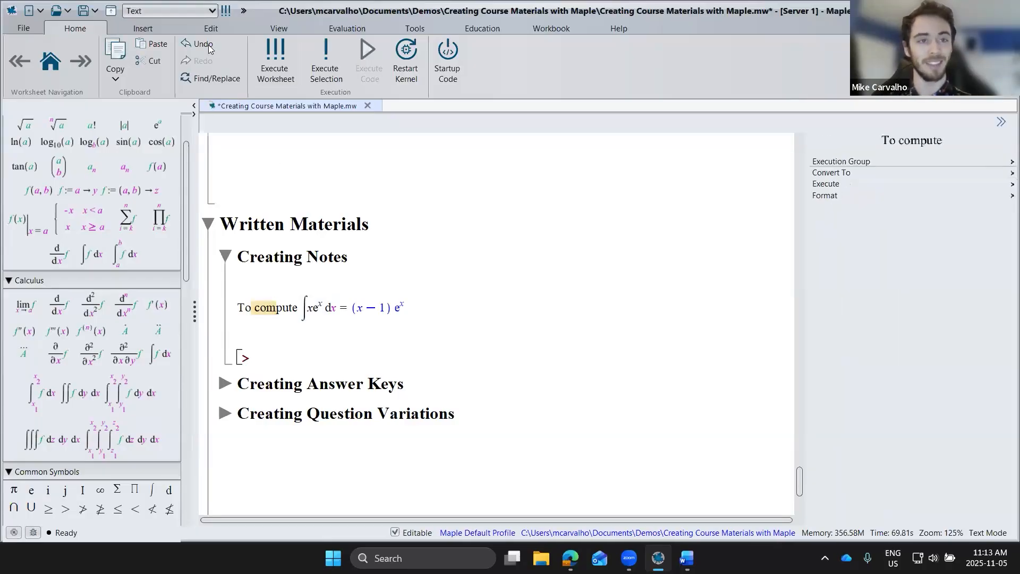
left_click(210, 28)
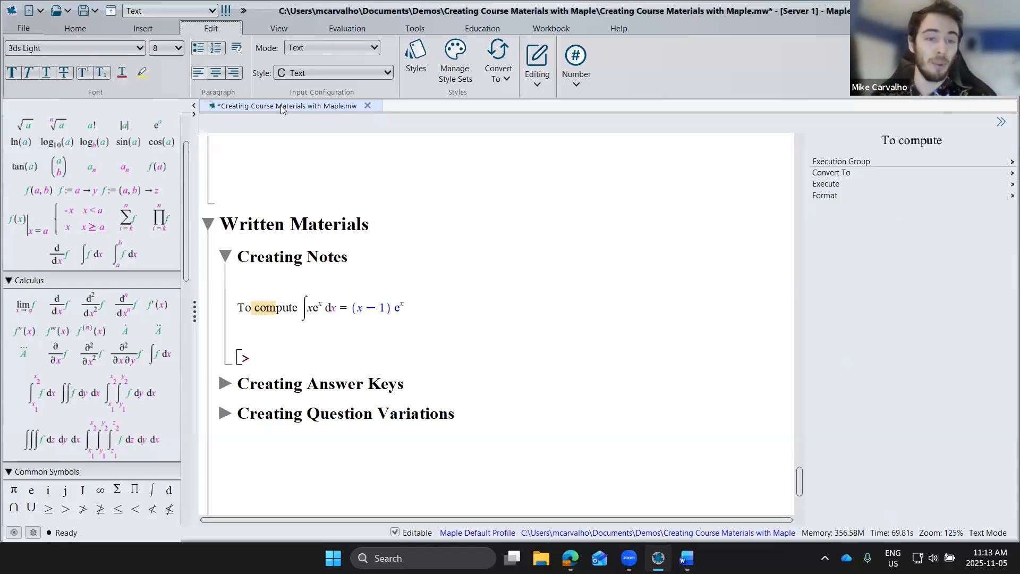
left_click(261, 328)
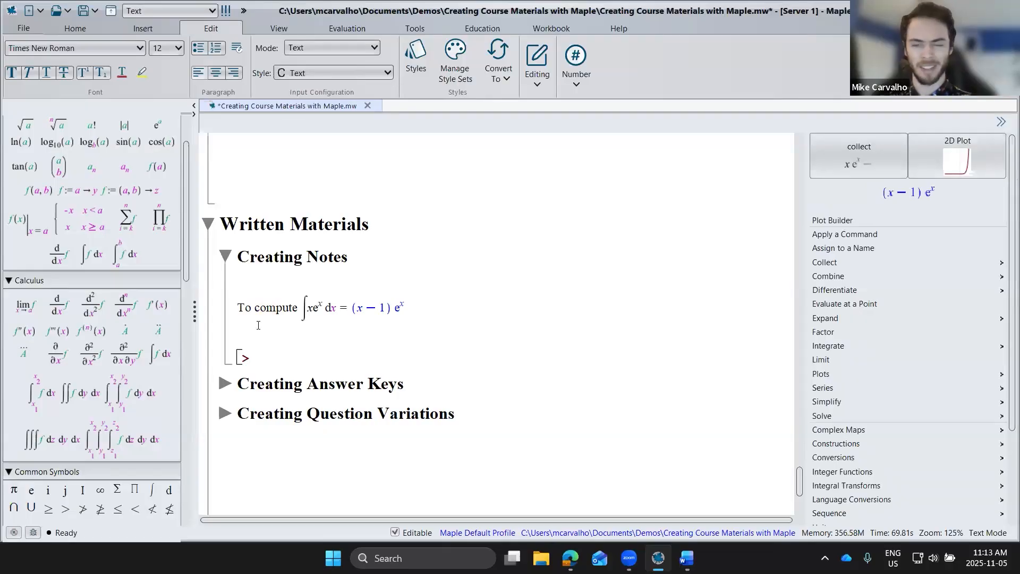
Step: Configure a 3 by 3 matrix of type Random for the line below the integral
scroll(174, 336, "down", 5)
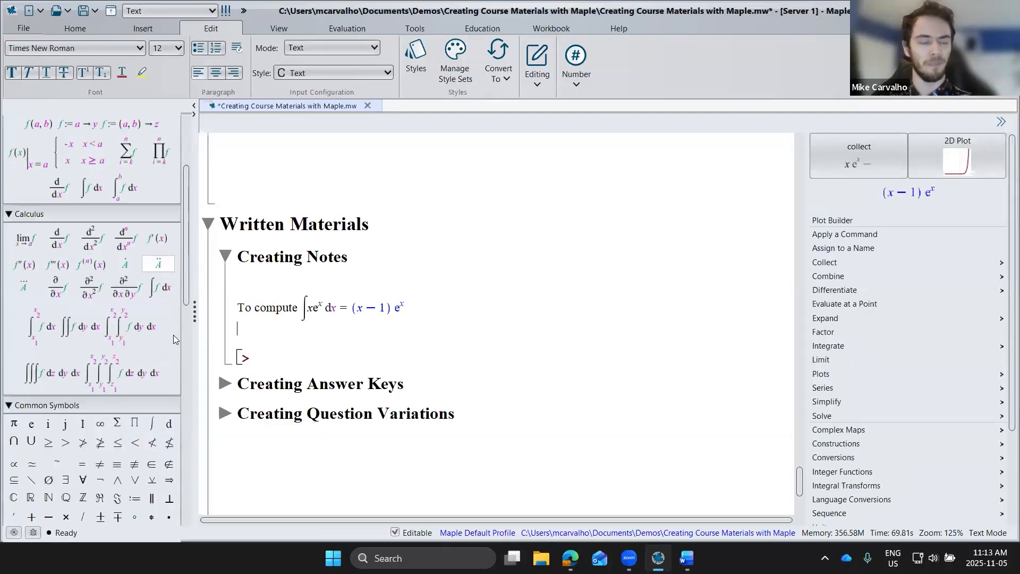
scroll(173, 339, "down", 12)
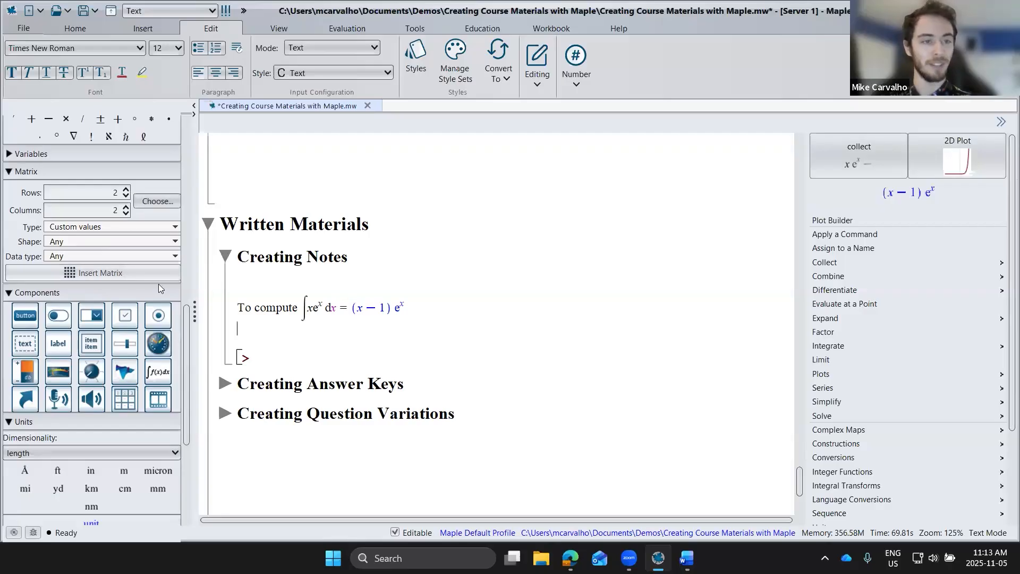
left_click(139, 203)
left_click(198, 276)
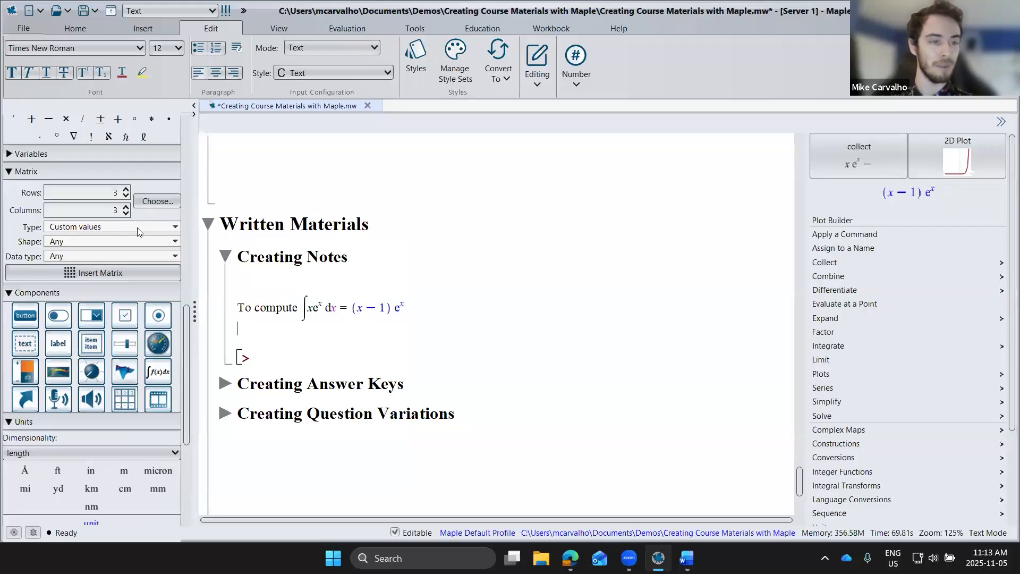
left_click(137, 229)
left_click(70, 287)
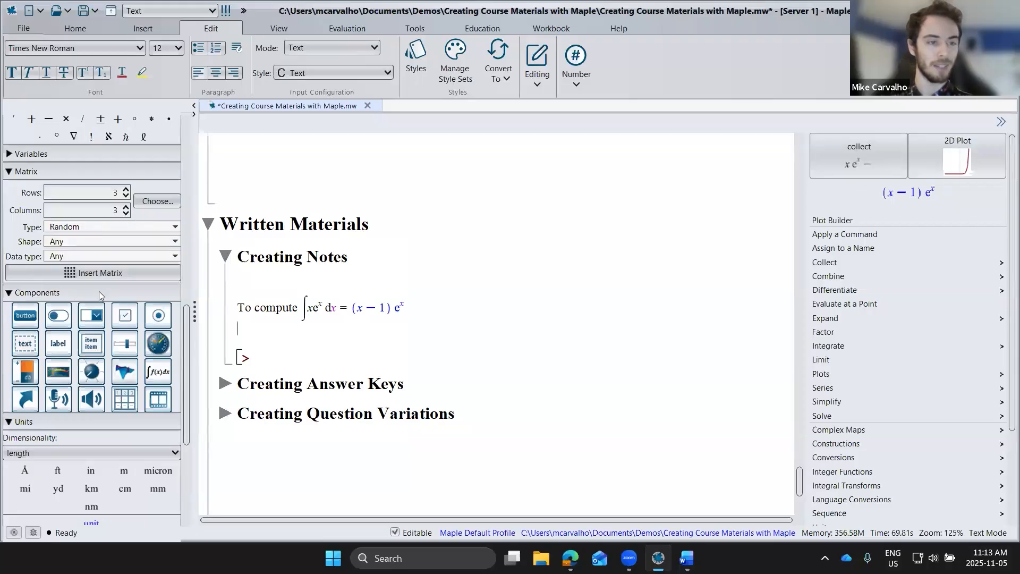
Step: Insert the random 3 by 3 matrix, apply LU Decomposition by Gaussian Elimination (P,L,U), and widen the document area
left_click(107, 274)
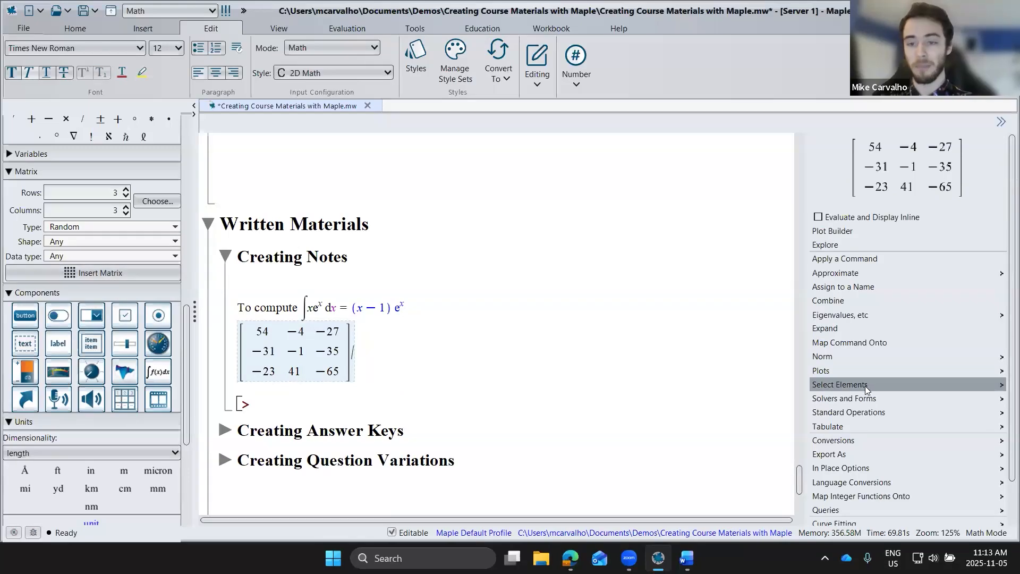
mouse_move(844, 397)
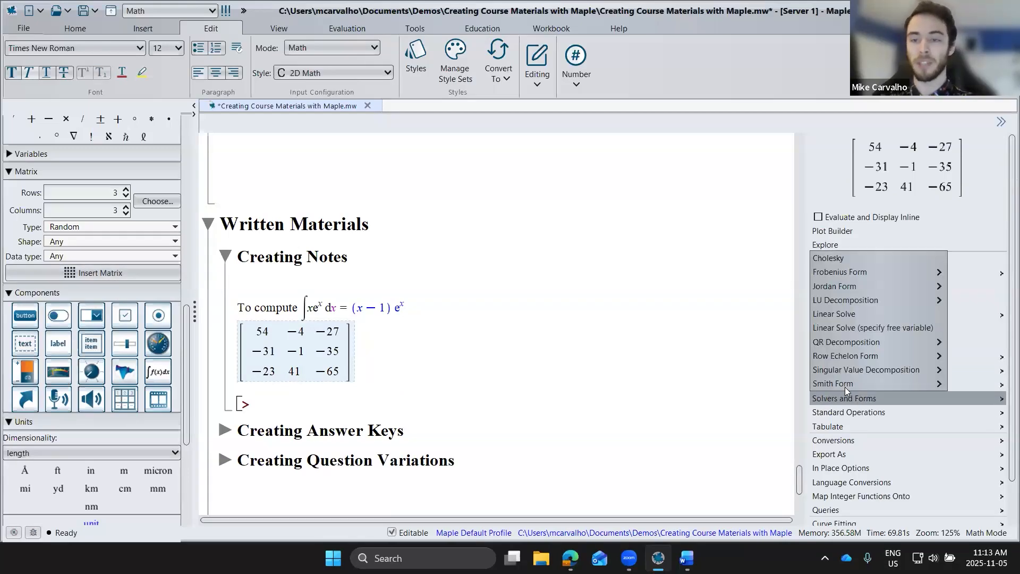
mouse_move(849, 299)
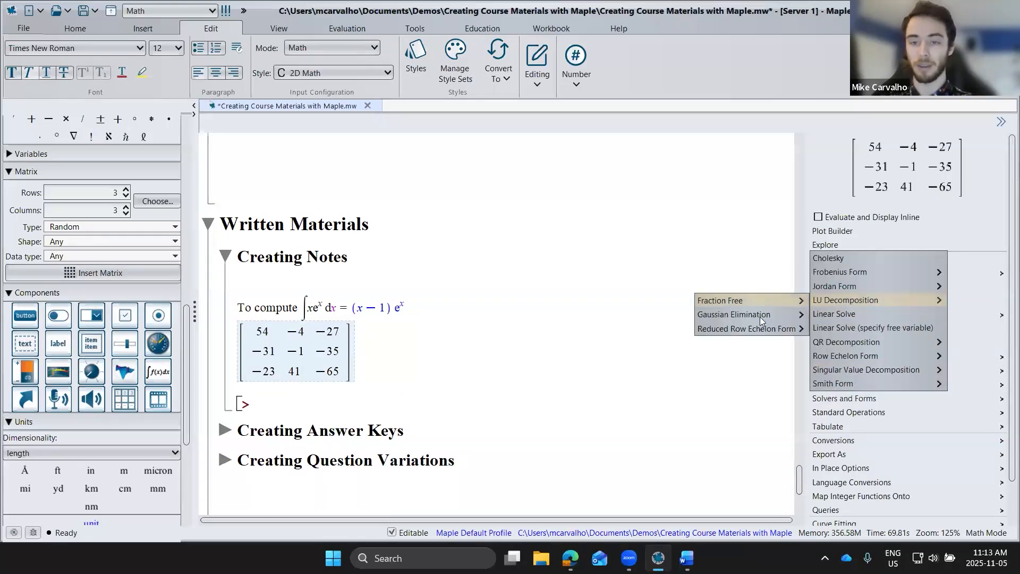
mouse_move(806, 318)
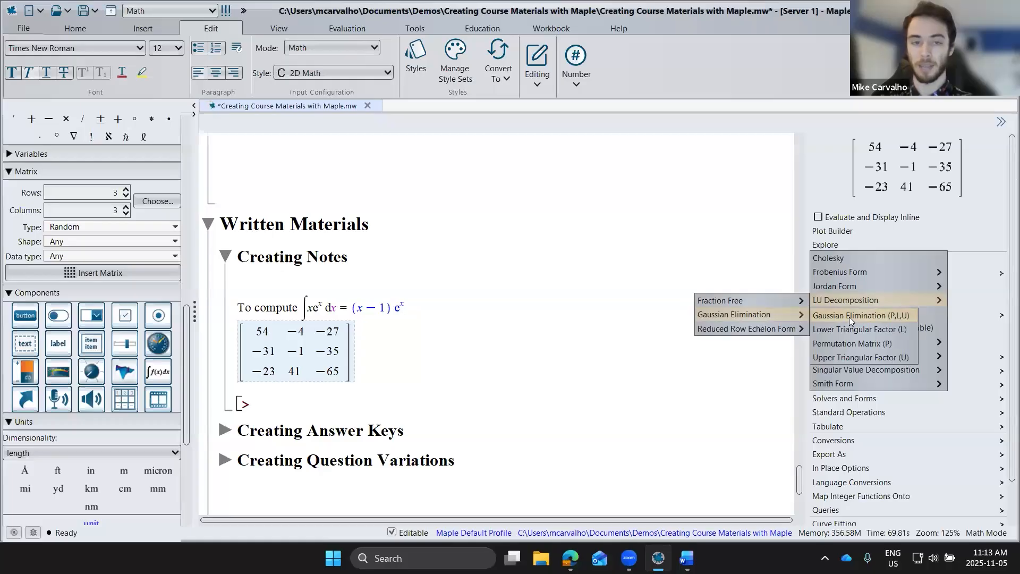
left_click(849, 317)
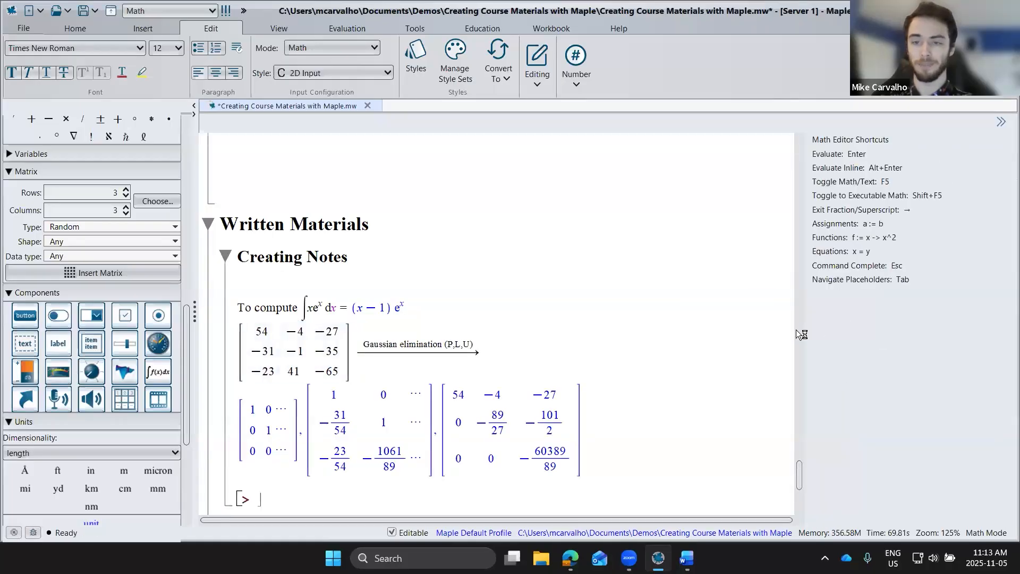
left_click_drag(804, 329, 870, 331)
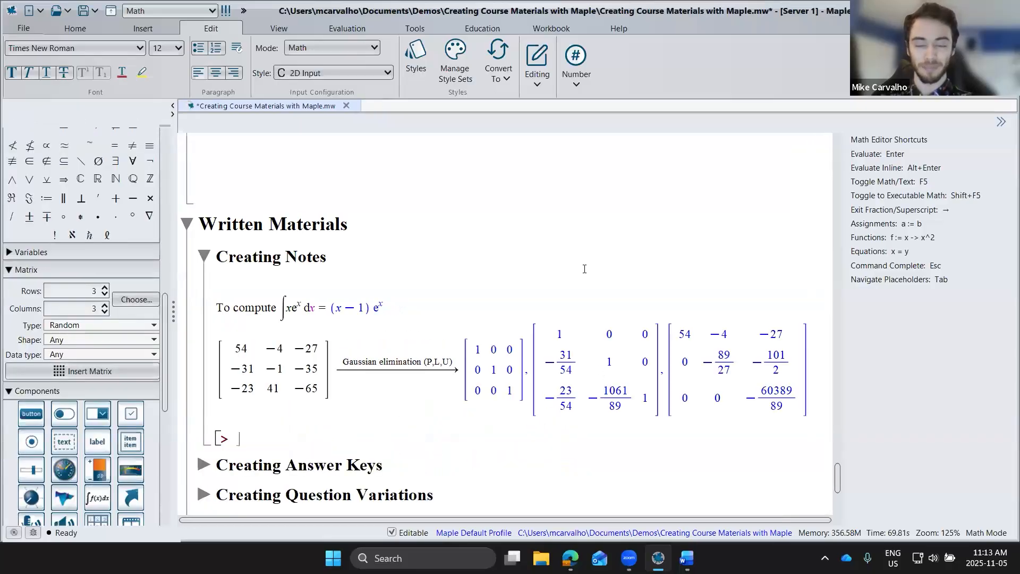
left_click(24, 29)
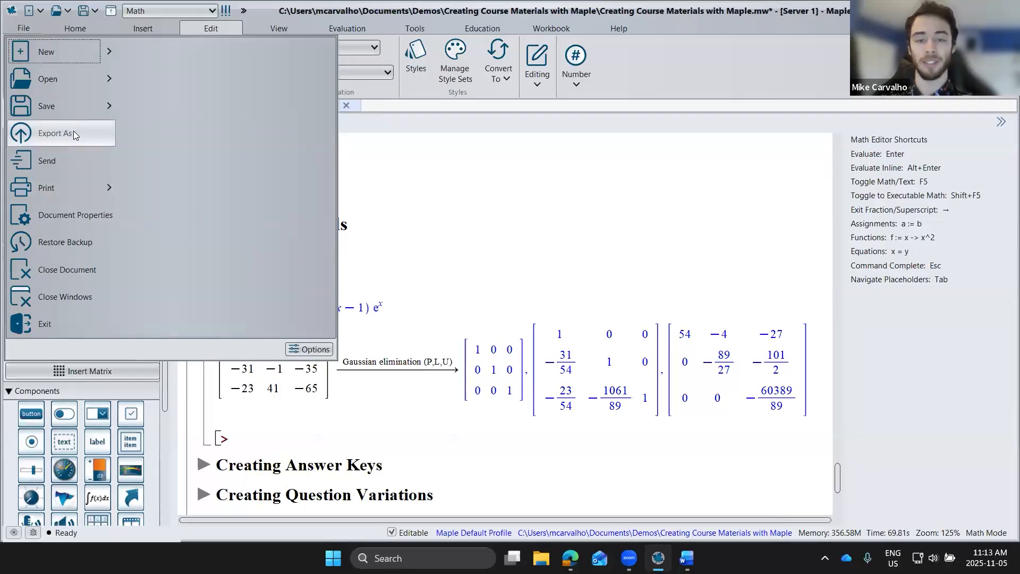
left_click(436, 313)
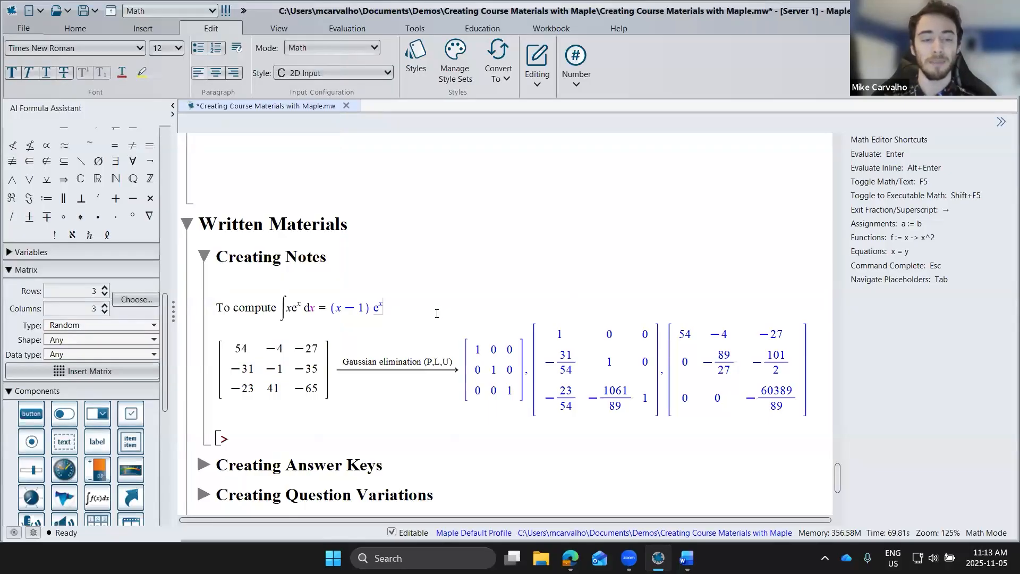
Step: Open the Multivariate Calculus Study Guide and go to Section 4.1, First-Order Partial Derivatives, in Chapter 4
left_click(472, 29)
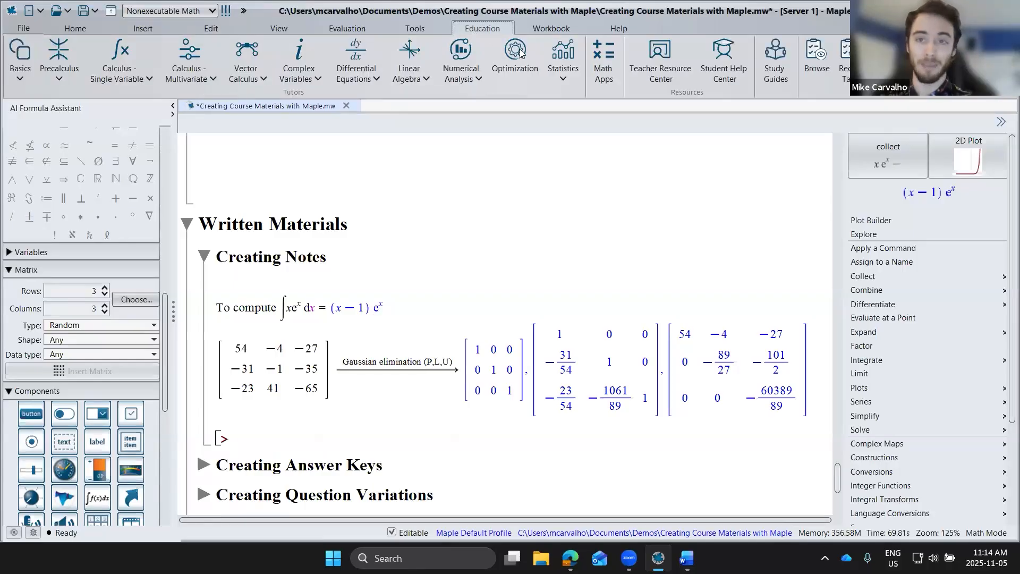
left_click(780, 71)
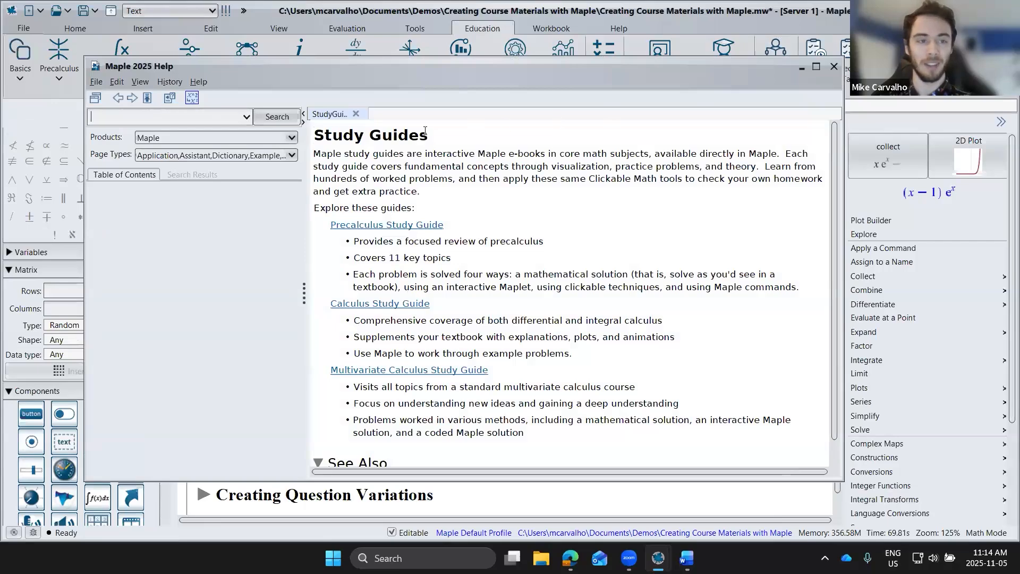
left_click(370, 370)
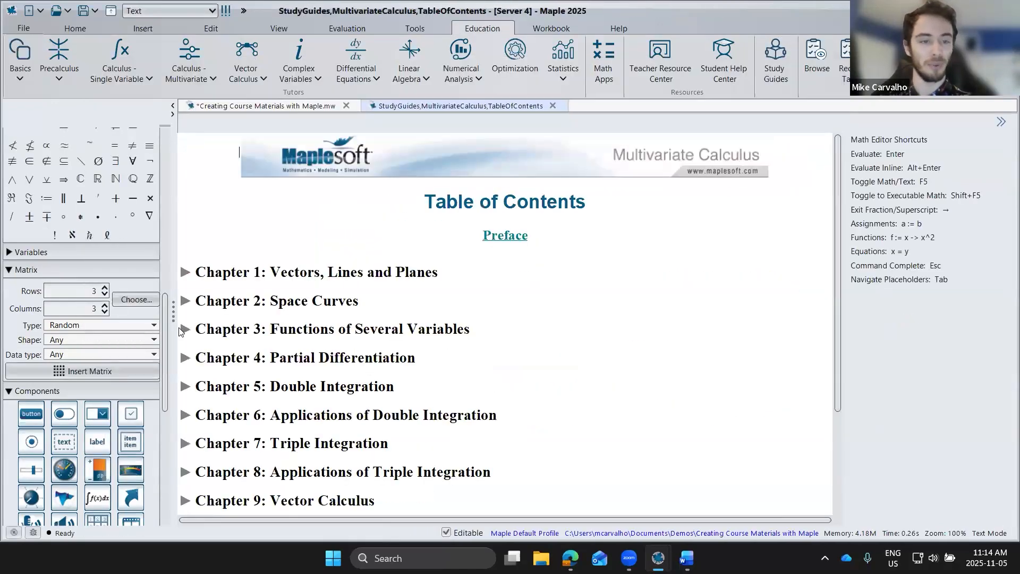
left_click(185, 358)
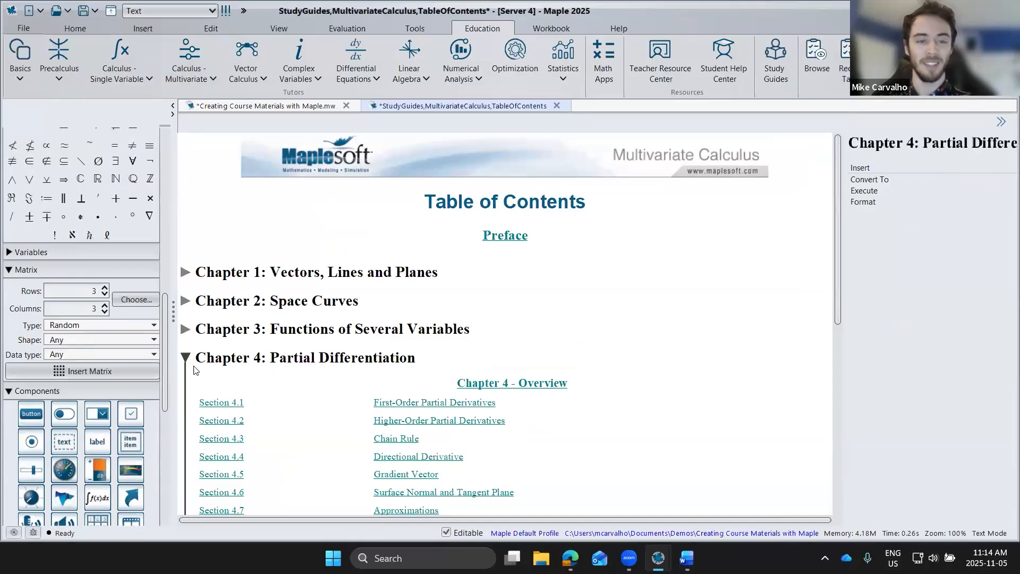
left_click(231, 400)
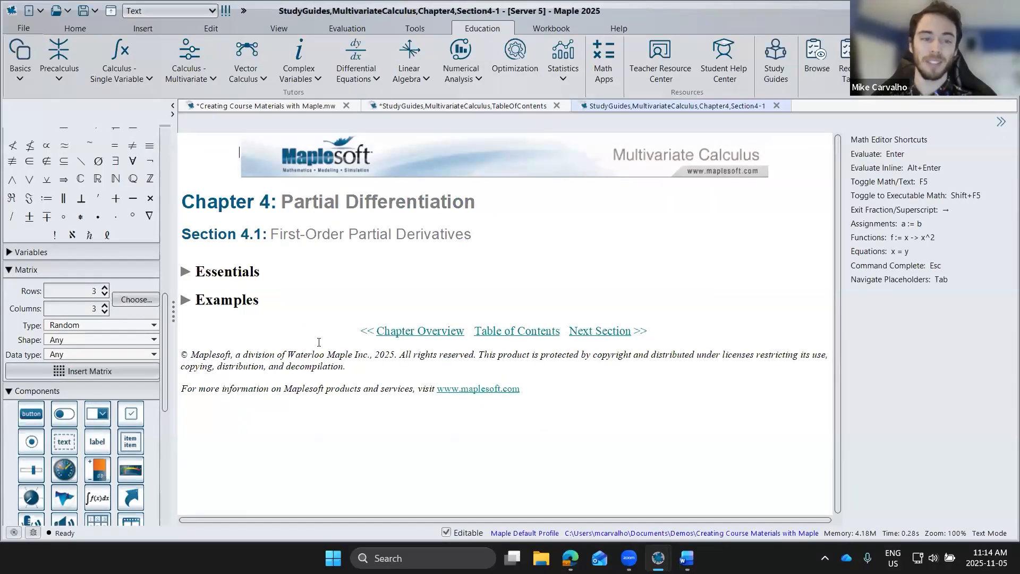
Step: Expand Essentials, its Notations for First-Order Partial Derivatives subsection, and Examples in Section 4.1 to review their content
left_click(186, 271)
left_click(200, 322)
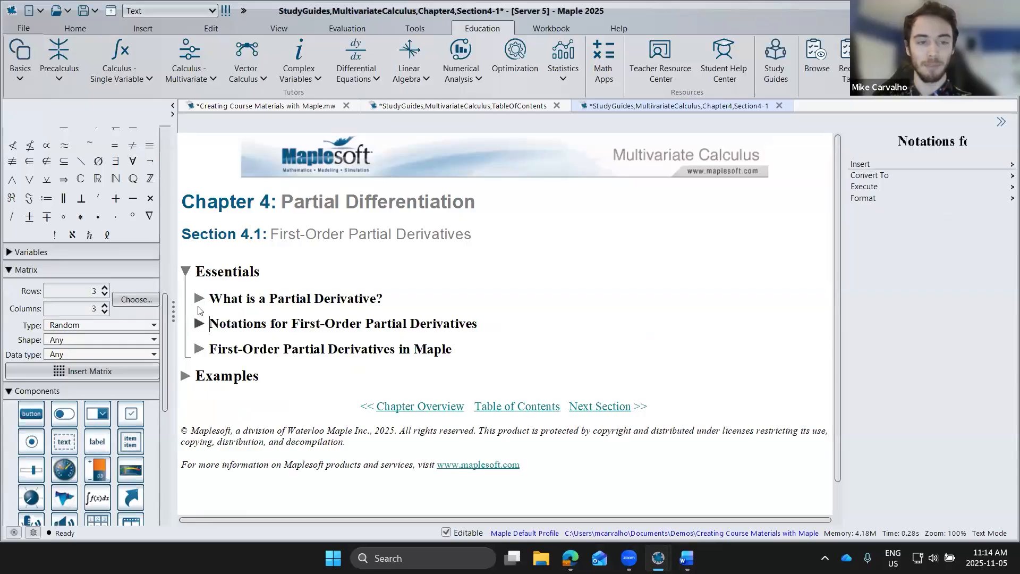
scroll(198, 333, "down", 6)
scroll(198, 333, "down", 5)
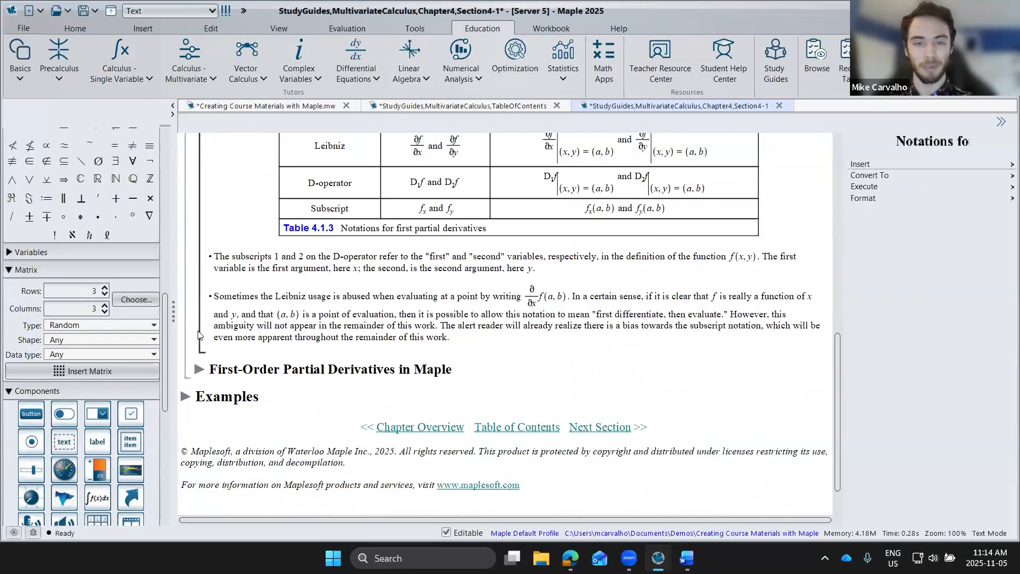
left_click(184, 397)
scroll(192, 378, "down", 5)
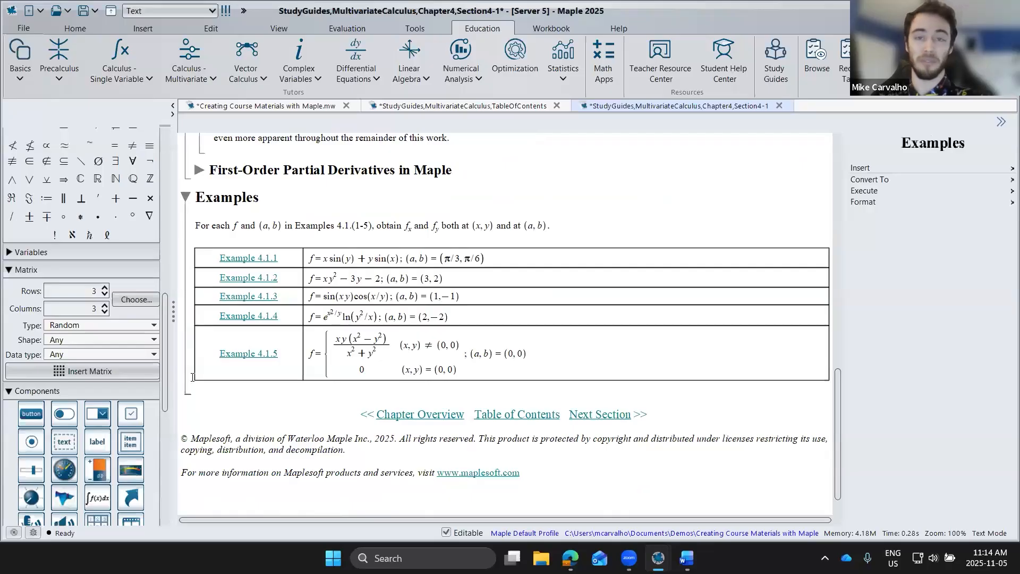
Step: Return to the Creating Course Materials with Maple document and expand the Creating Answer Keys section
left_click(278, 109)
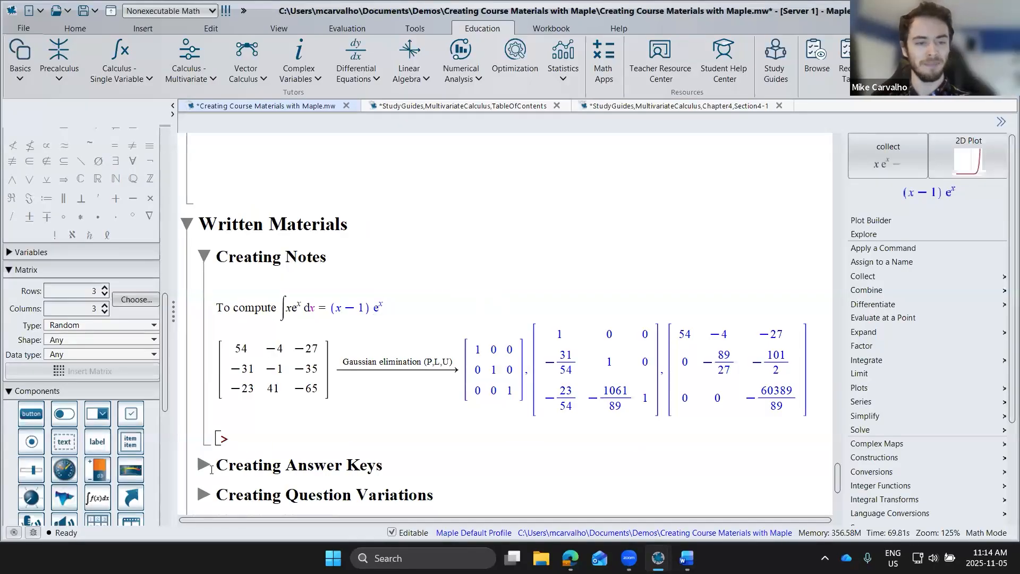
left_click(204, 465)
scroll(227, 443, "down", 3)
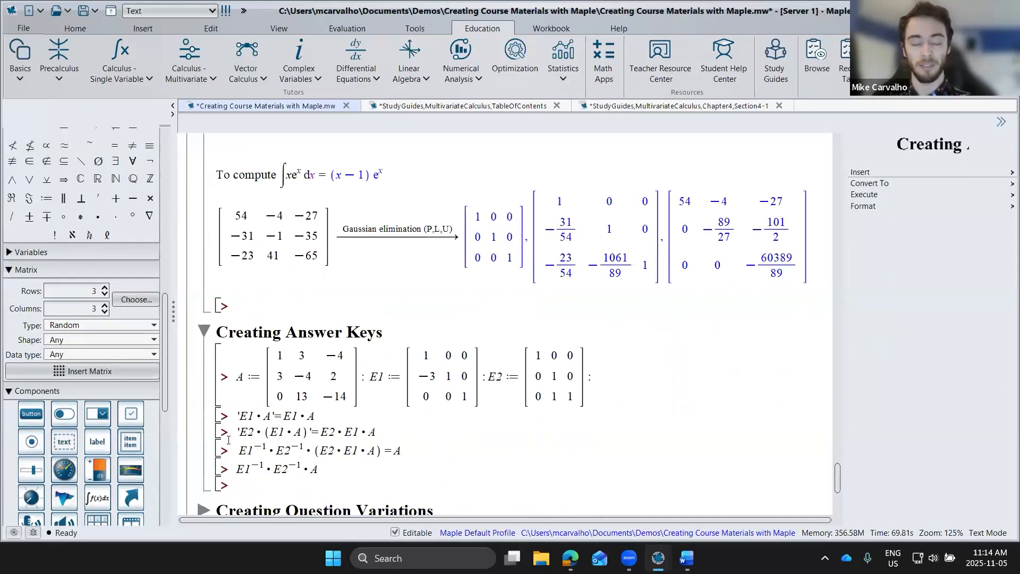
scroll(232, 436, "down", 3)
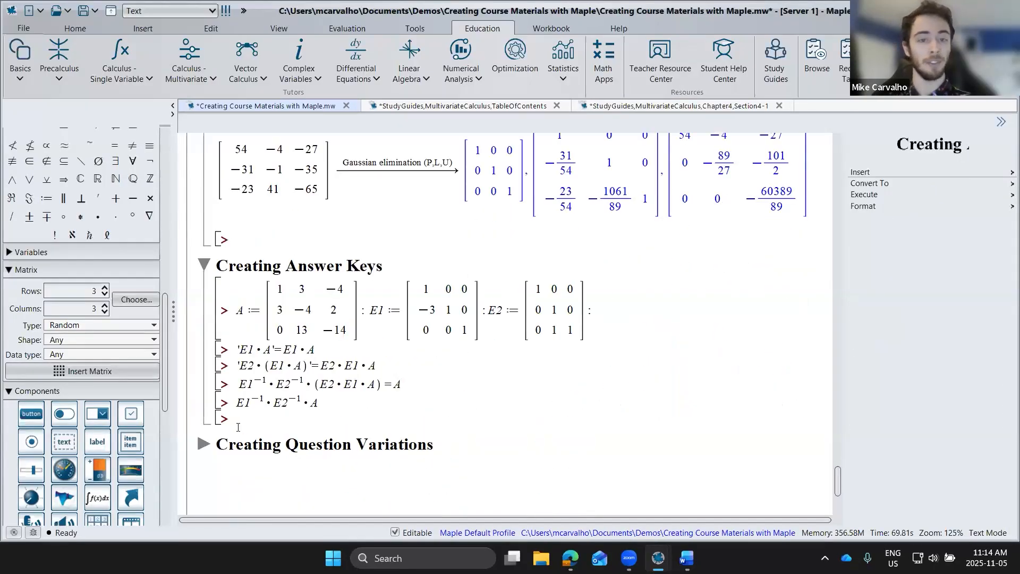
Step: Execute the definitions of A, E1 and E2 and the four matrix product lines in the Creating Answer Keys section
left_click(627, 307)
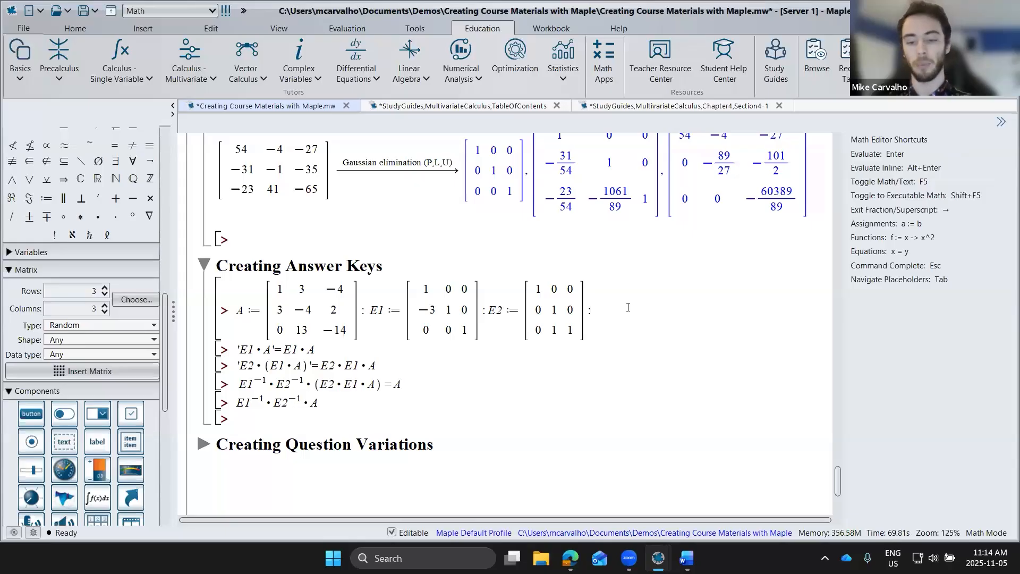
key("Down")
key("Return")
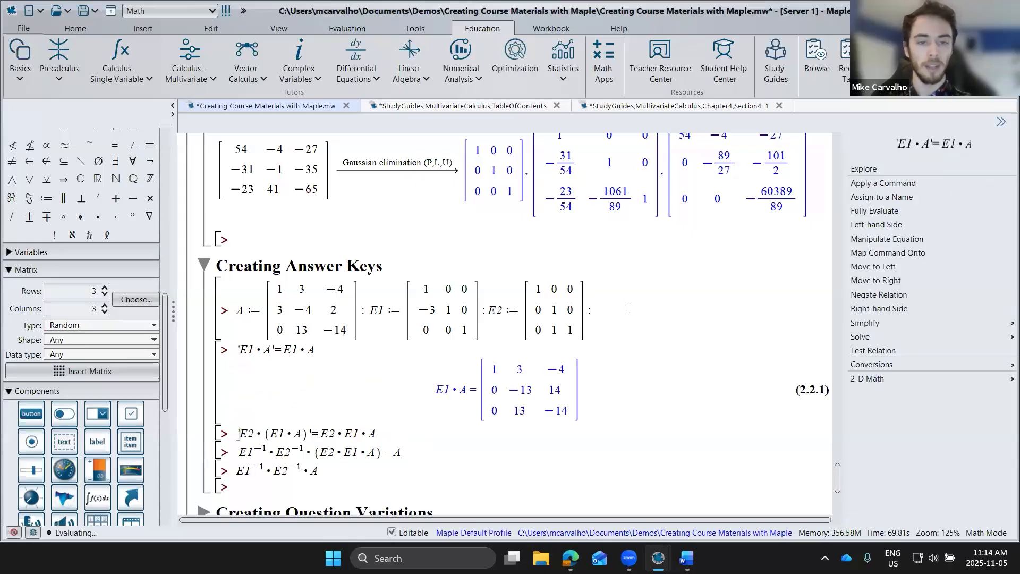
key("Return")
key("Return")
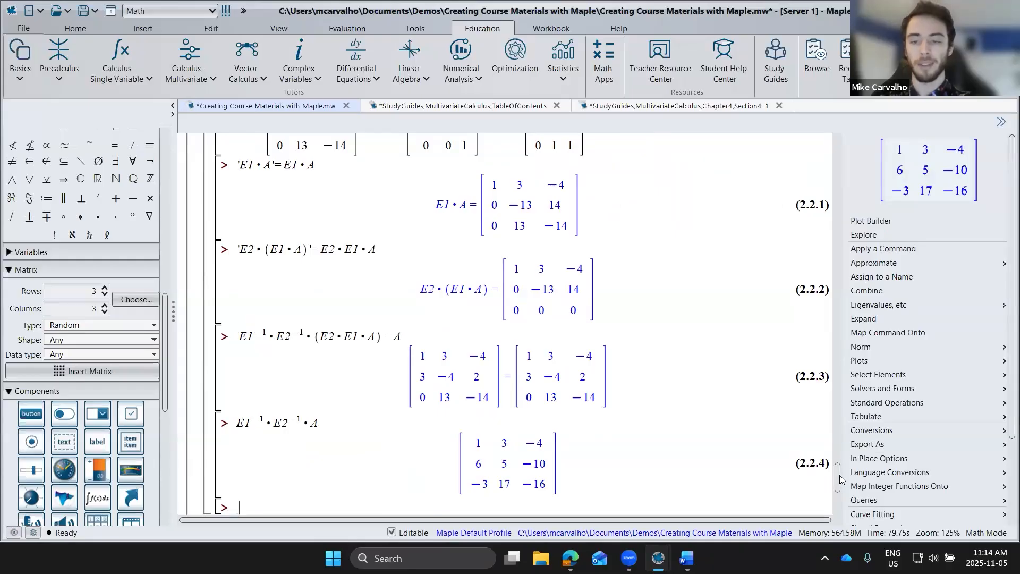
Step: Expand the Creating Question Variations section and execute the line assigning the integral of x e^x from -5 to 7 to expr
left_click_drag(840, 475, 840, 473)
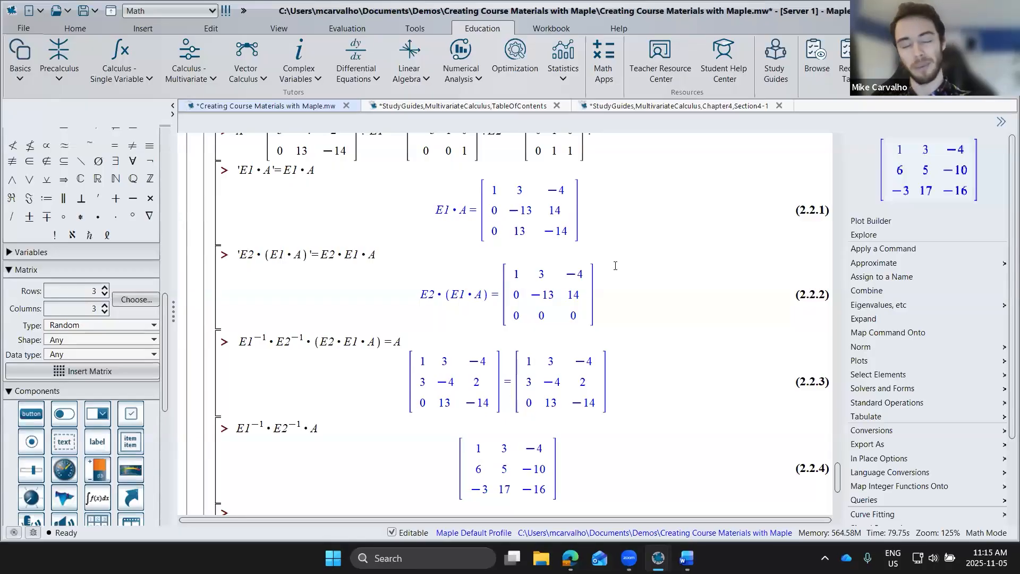
scroll(542, 286, "down", 5)
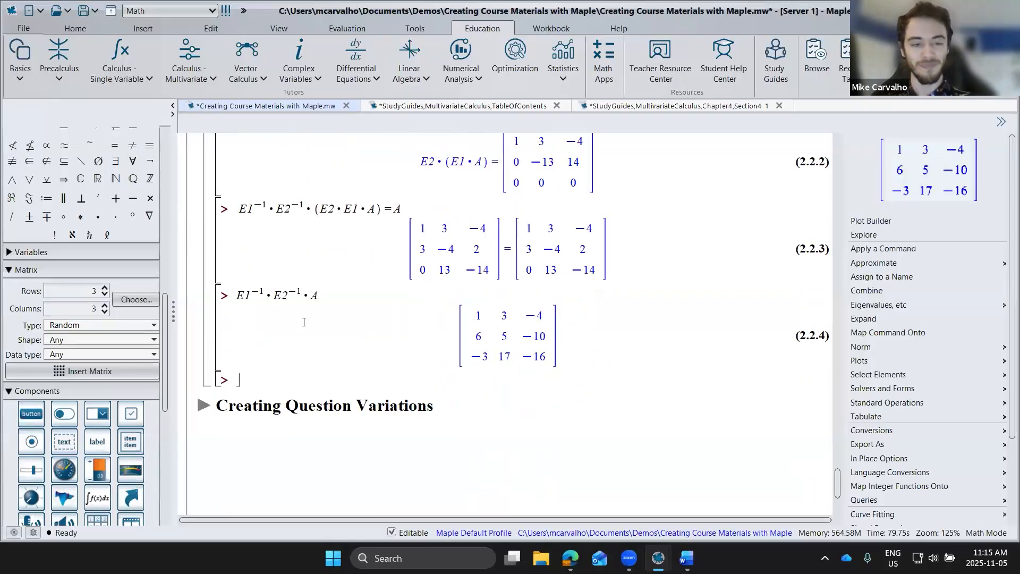
scroll(304, 322, "down", 3)
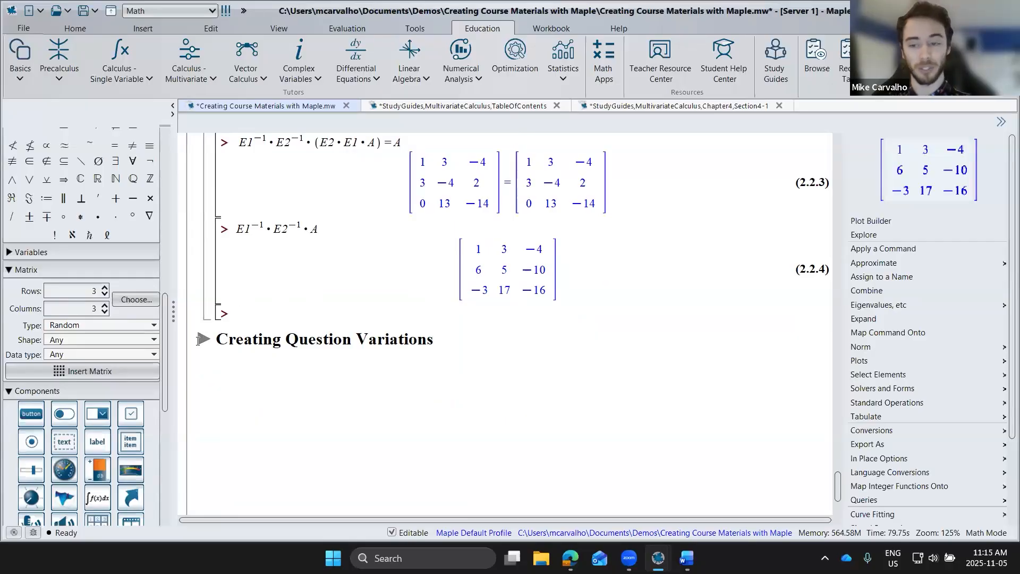
left_click(198, 340)
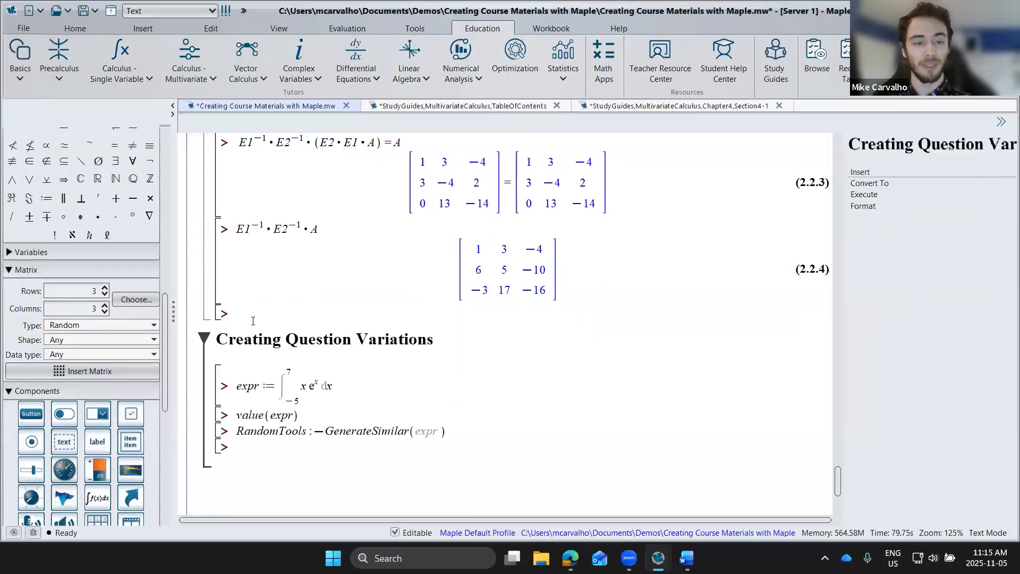
scroll(253, 321, "down", 3)
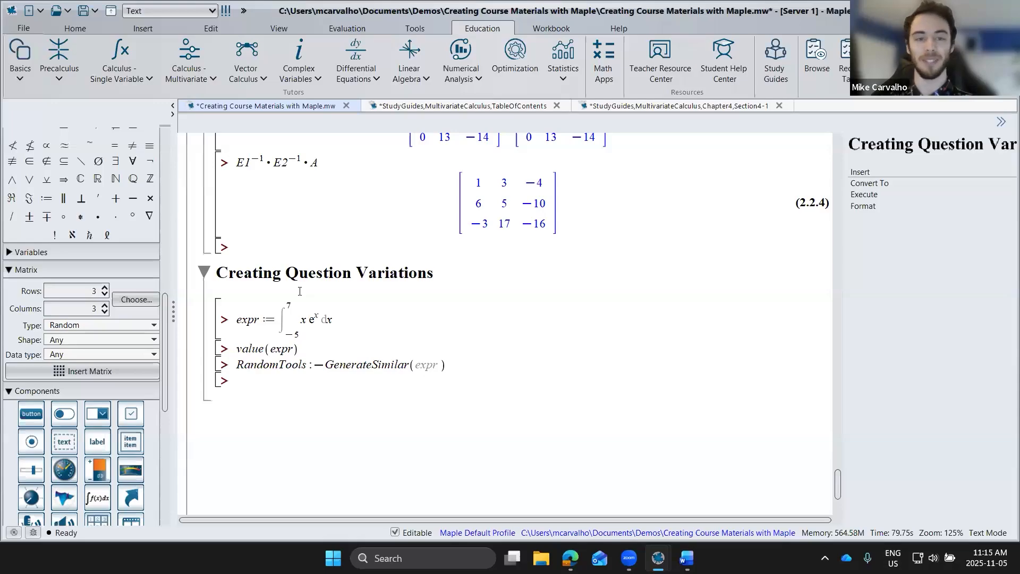
left_click(329, 319)
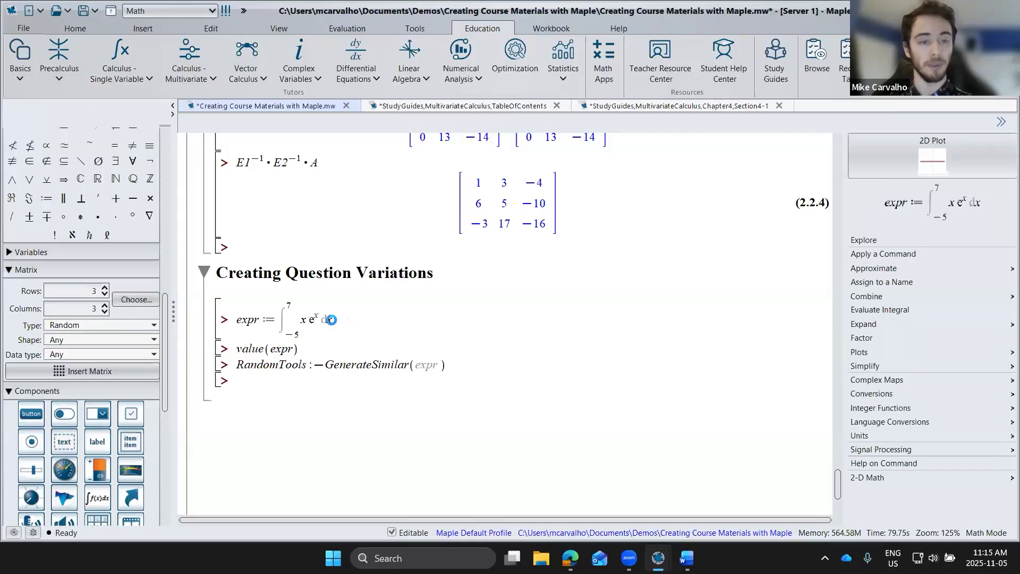
key("Return")
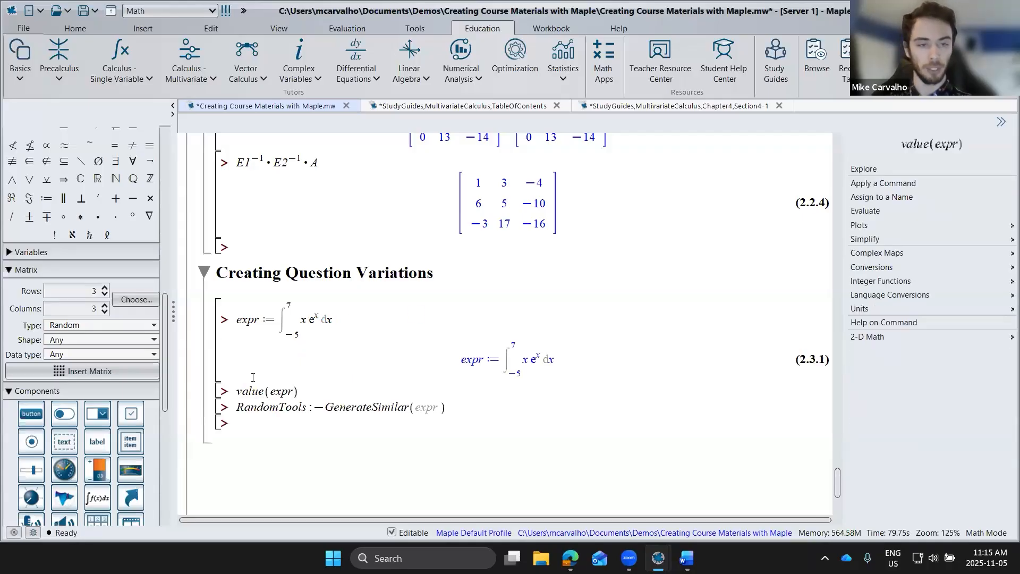
Step: View the 2-D Math conversion options available for the integral in the expr definition
right_click(310, 320)
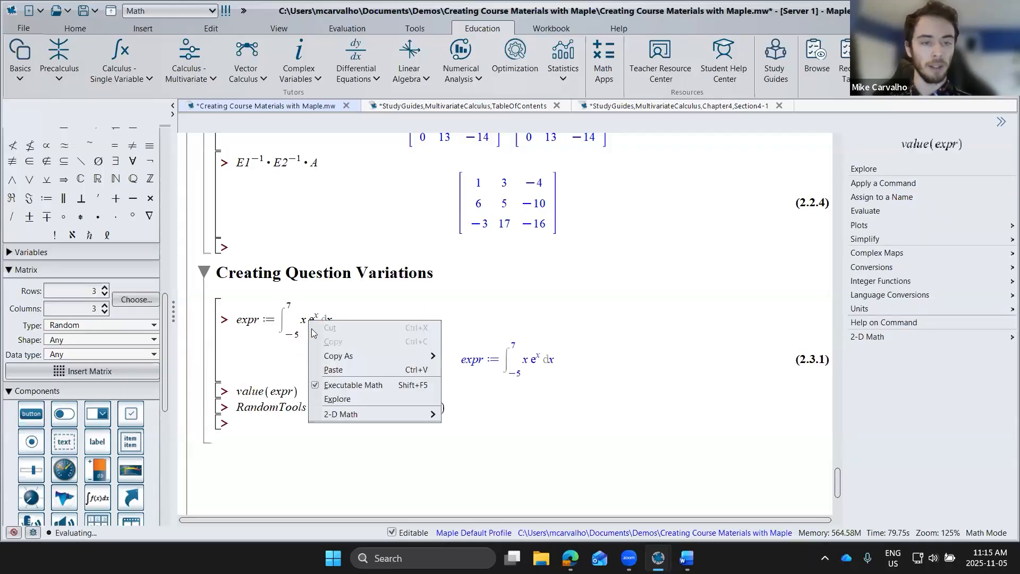
mouse_move(363, 412)
mouse_move(471, 415)
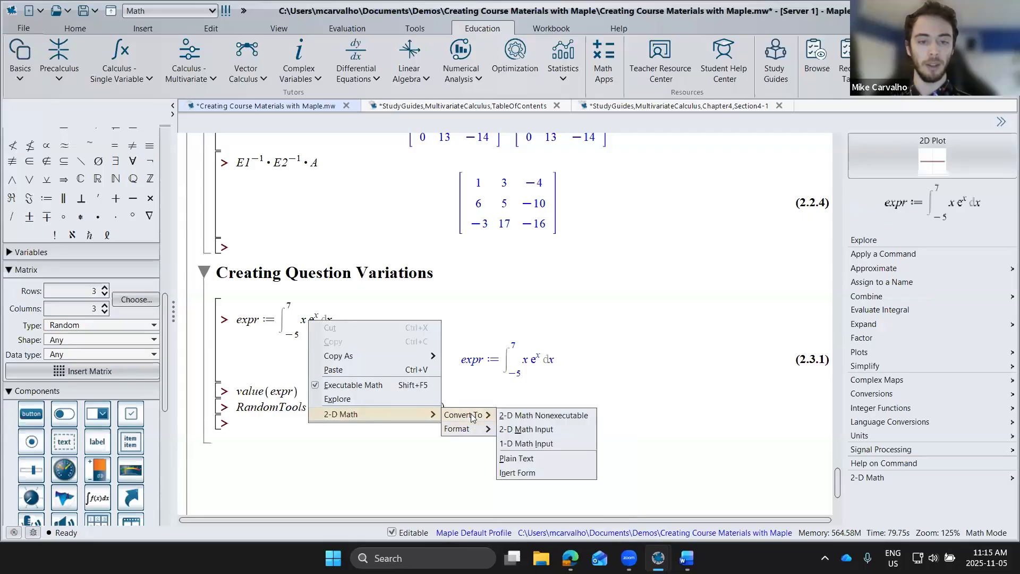
left_click(561, 344)
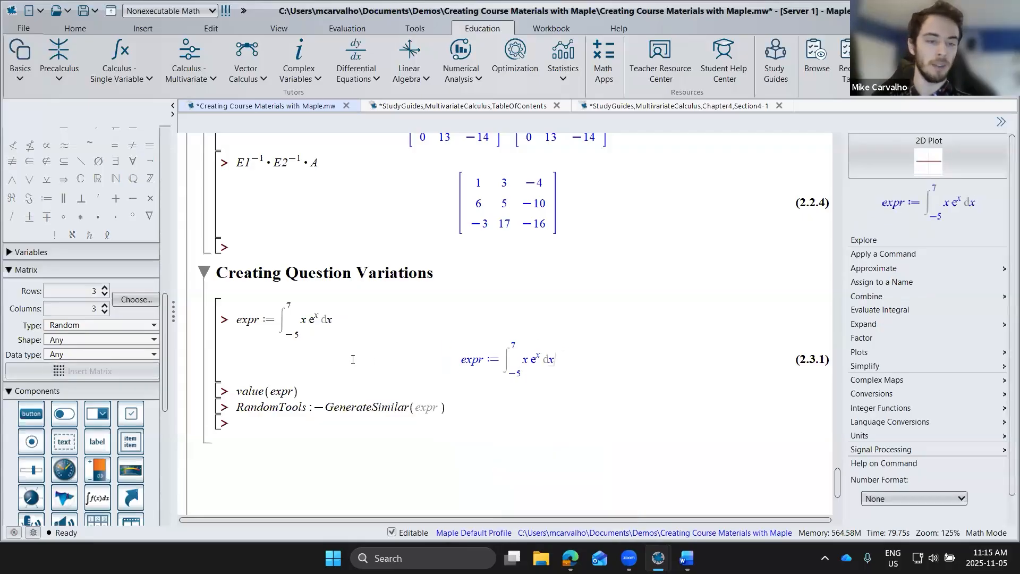
Step: Evaluate value(expr) and generate a similar random integral with RandomTools:-GenerateSimilar(expr)
left_click(313, 386)
key("Return")
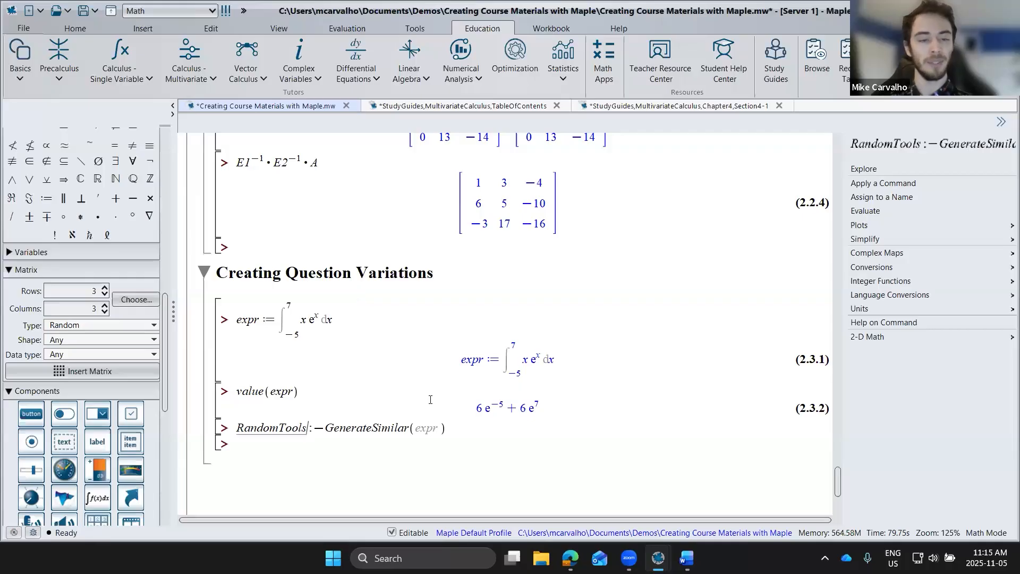
key("Return")
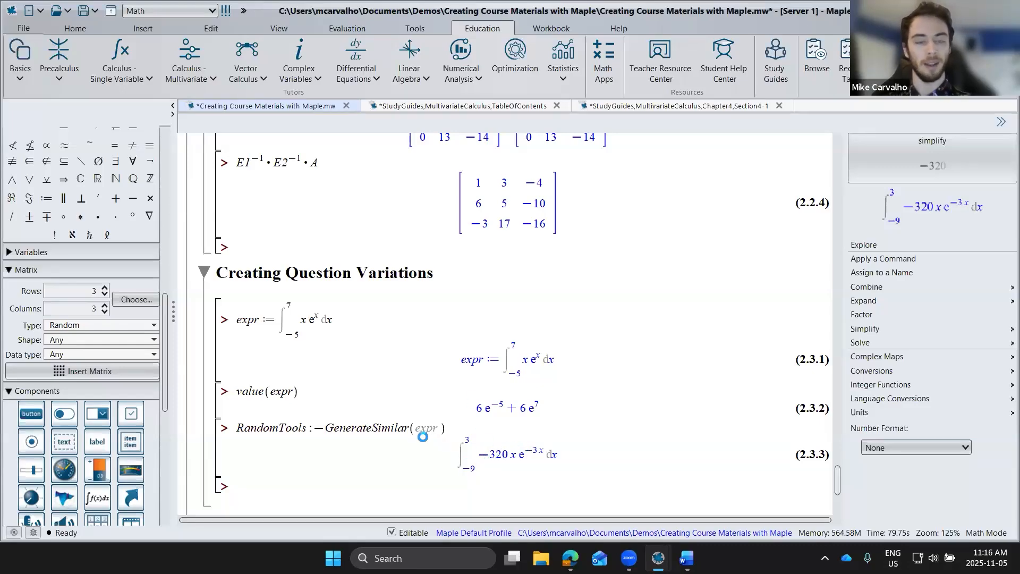
scroll(445, 353, "down", 3)
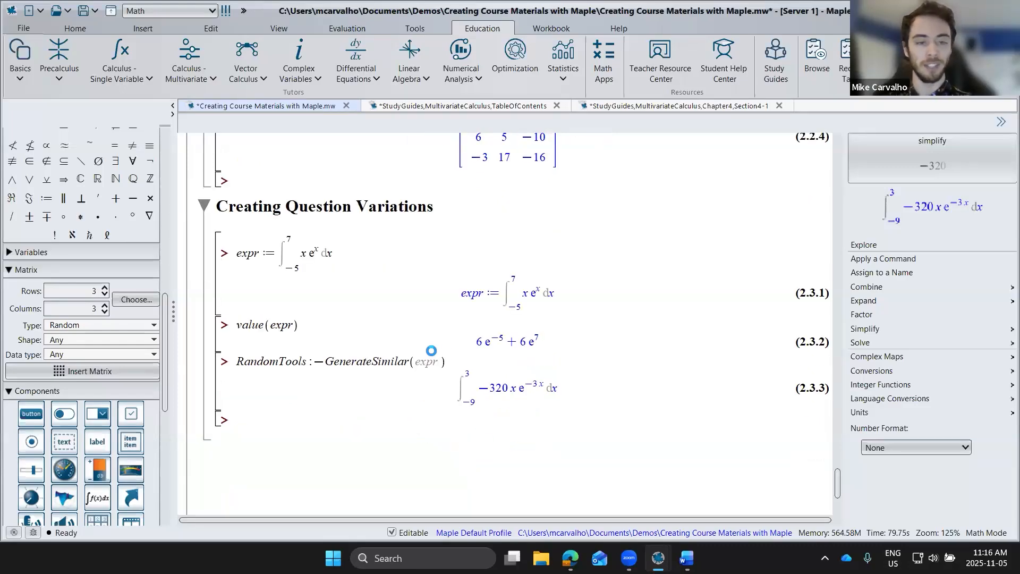
Step: Re-execute the RandomTools:-GenerateSimilar(expr) line several times to produce different random variations of the integral
left_click(452, 364)
key("Return")
key("Return")
key("Return")
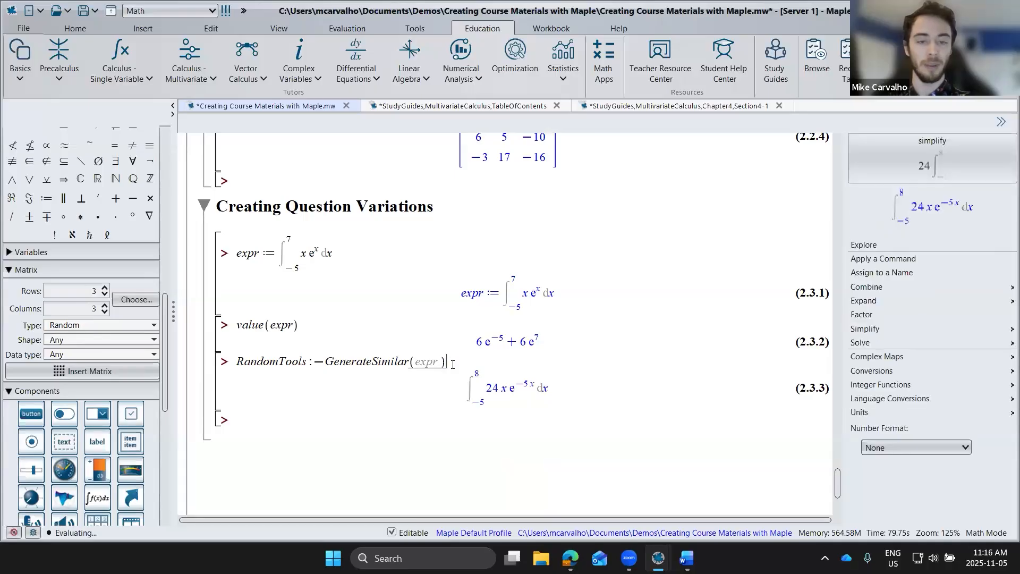
key("Return")
key("Return")
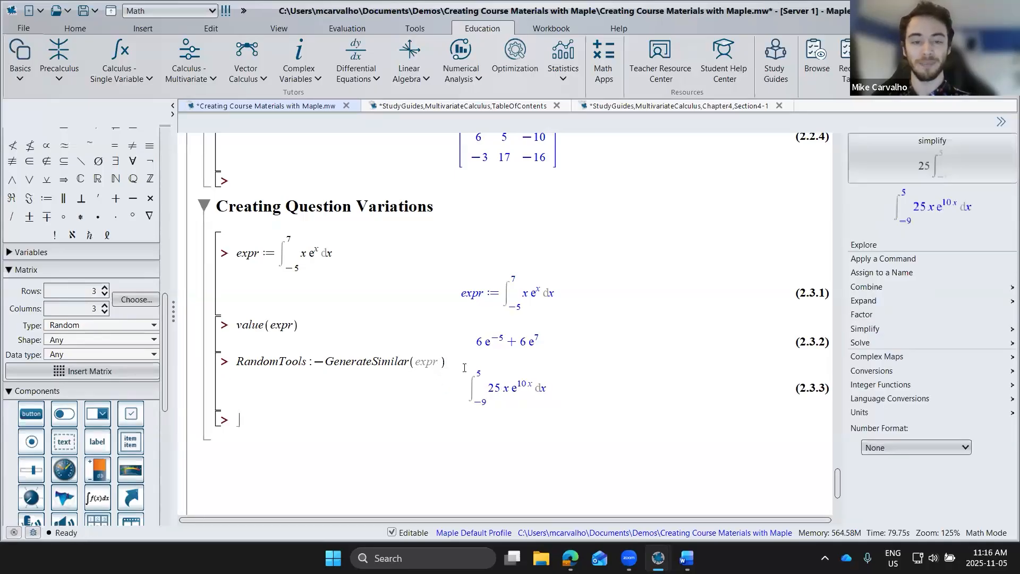
Step: Add the option repeat=8 to the GenerateSimilar call, execute it, and add empty prompts below the output
left_click(464, 368)
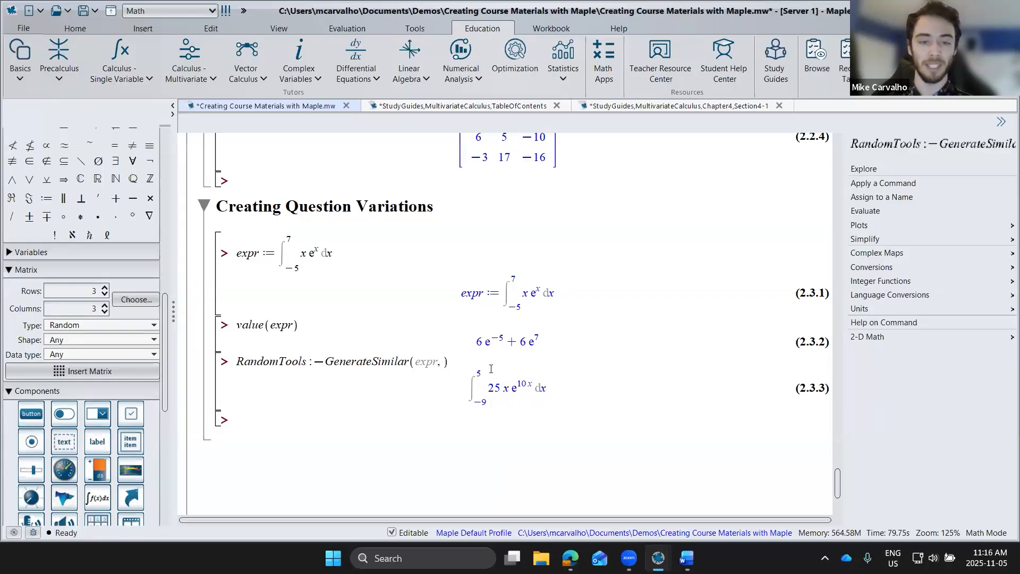
type(", repeat=")
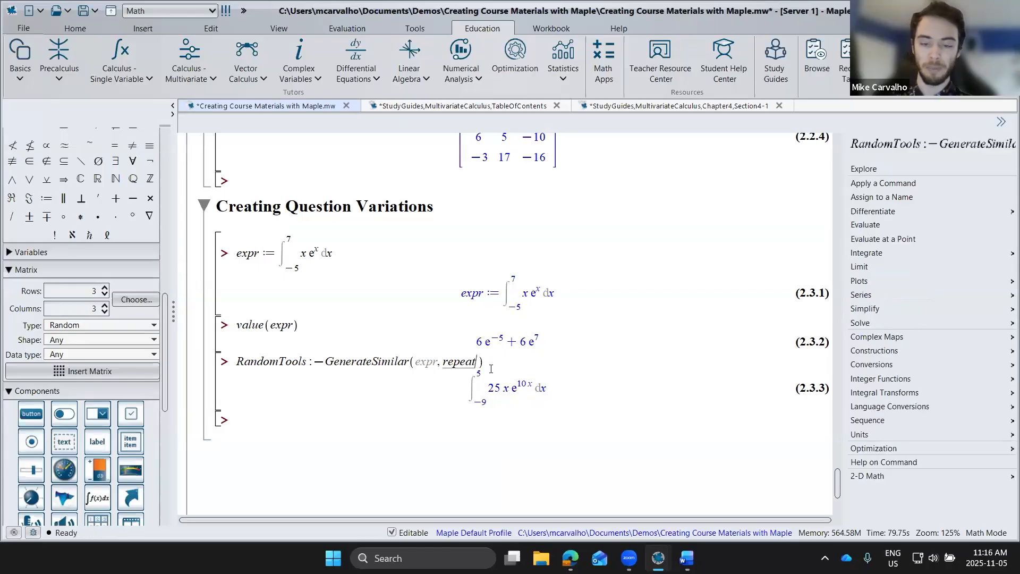
type("8")
key("Return")
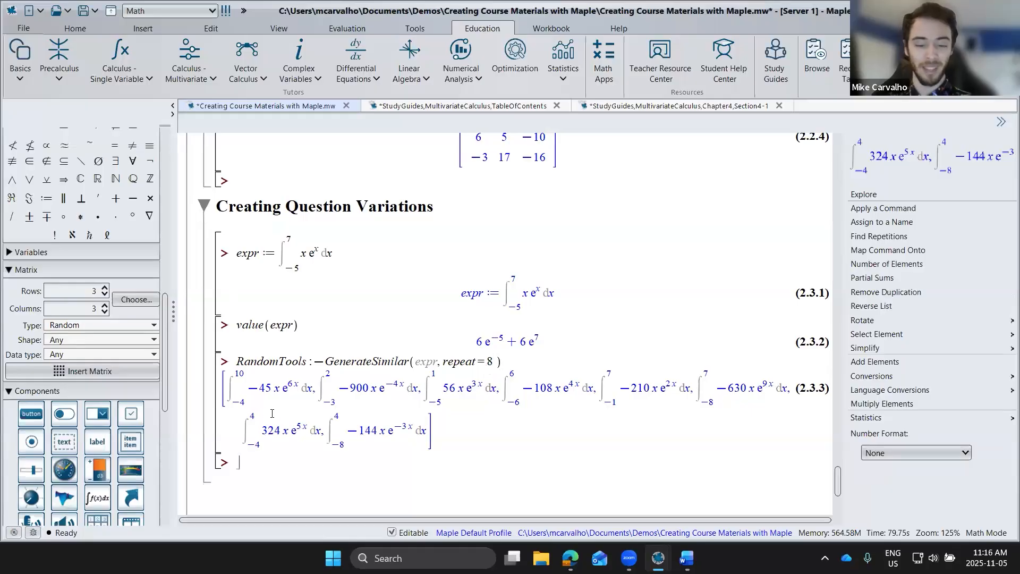
key("Return")
key("Return")
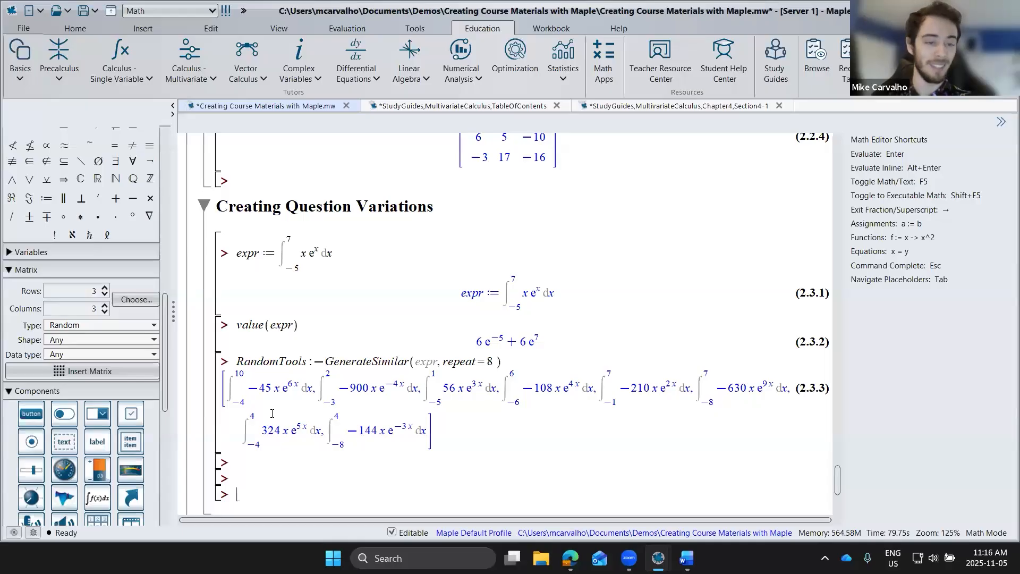
Step: Assign the GenerateSimilar call to the name Qs and execute the line
left_click(236, 362)
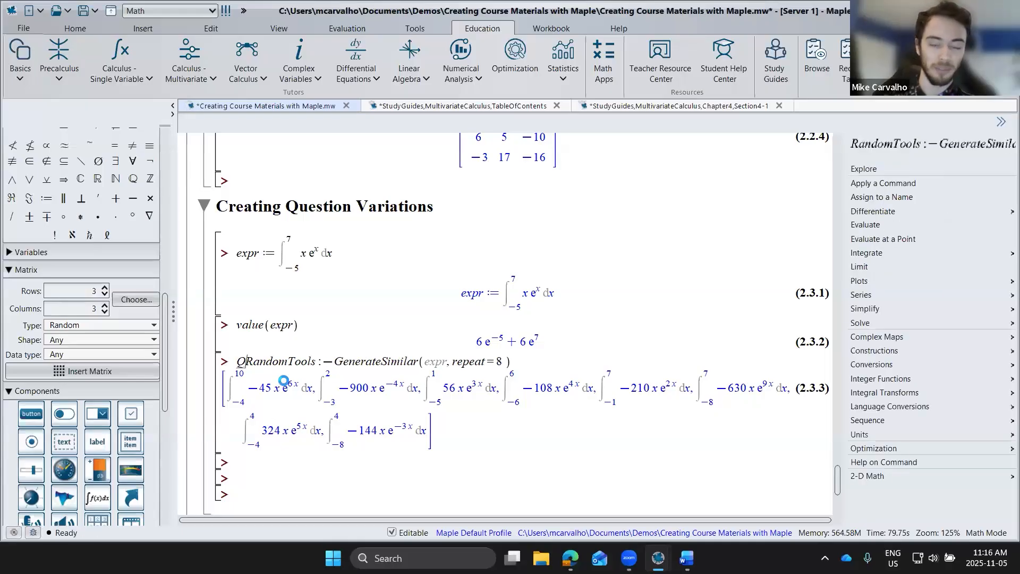
type("Qs :=")
key("Return")
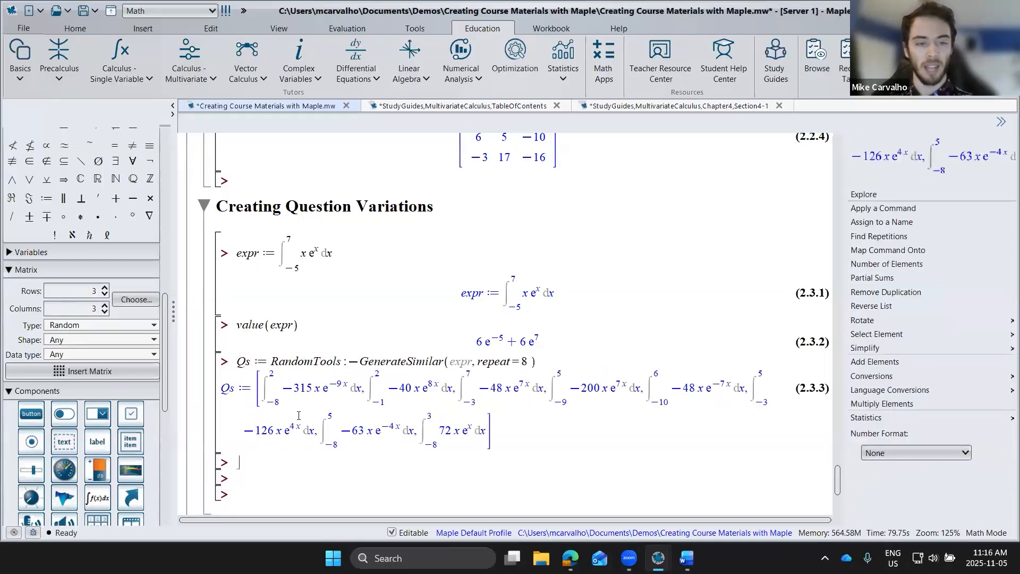
Step: Write Matrix(2, 4, Qs) at the prompt below the Qs output to arrange the questions in two rows and four columns
scroll(255, 414, "down", 2)
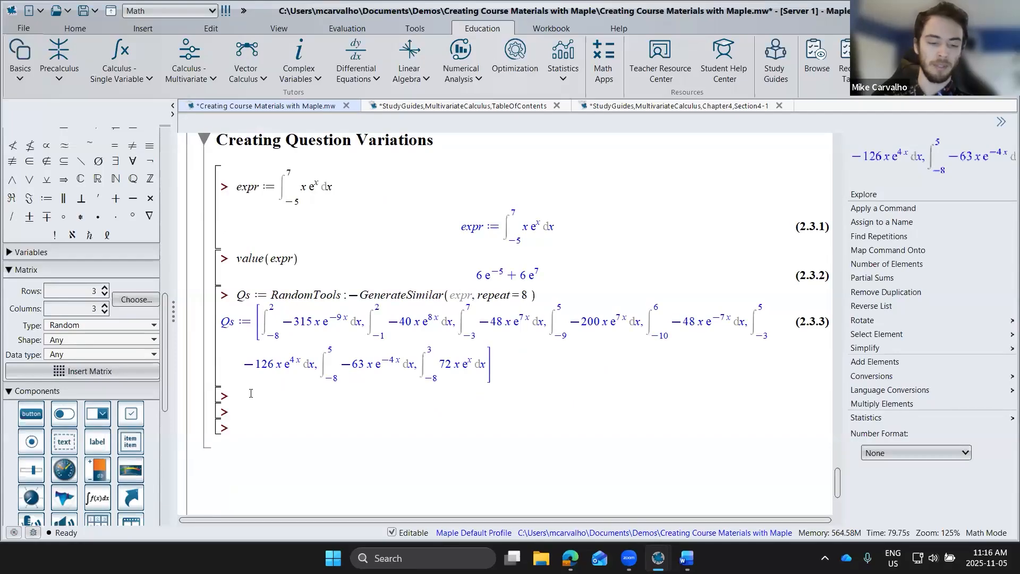
type("Matrix(")
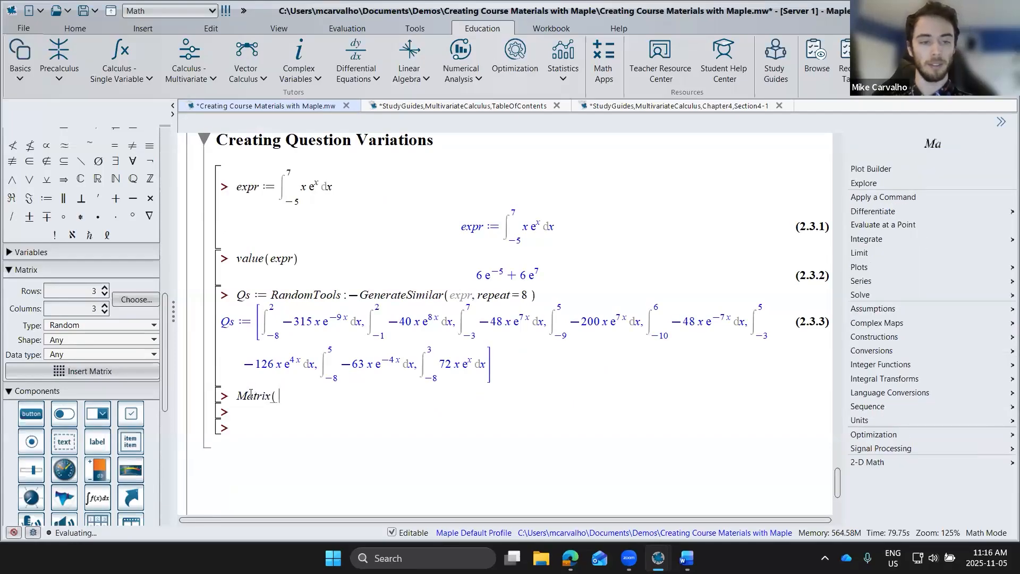
type("2, 4, Q")
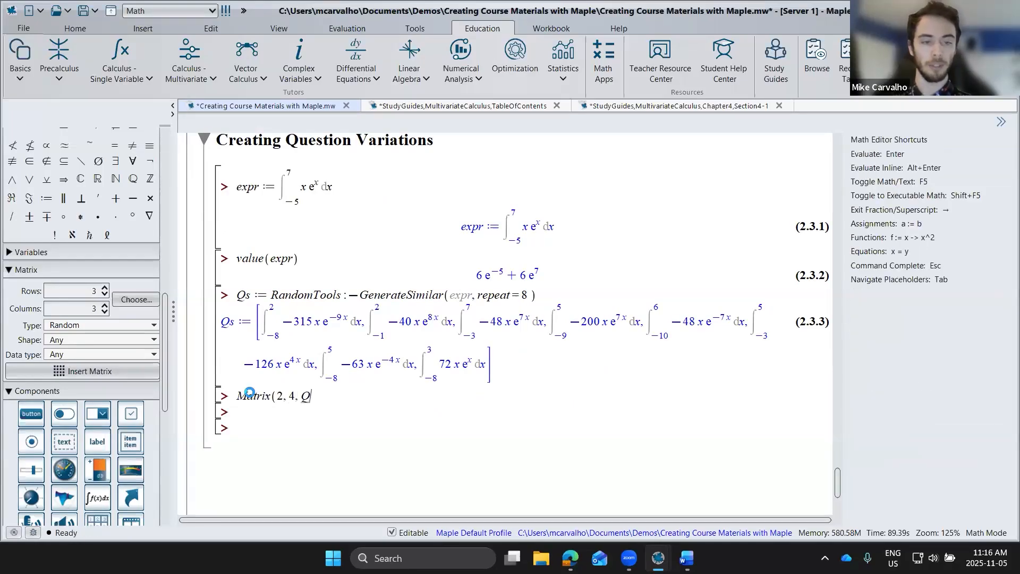
type("s)")
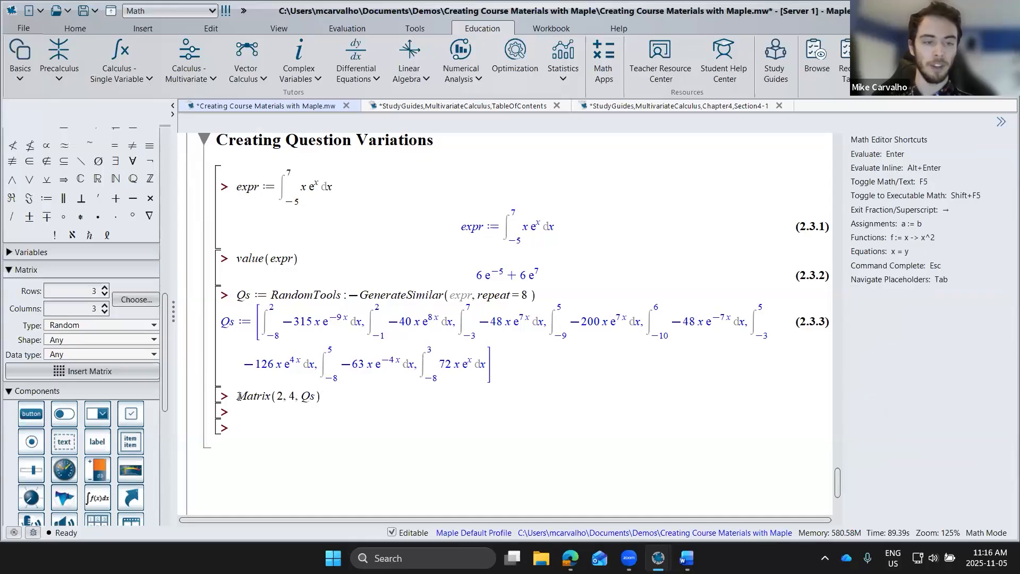
Step: Prefix the Matrix(2, 4, Qs) expression with a command from the DocumentTools package
left_click(238, 396)
type("Document")
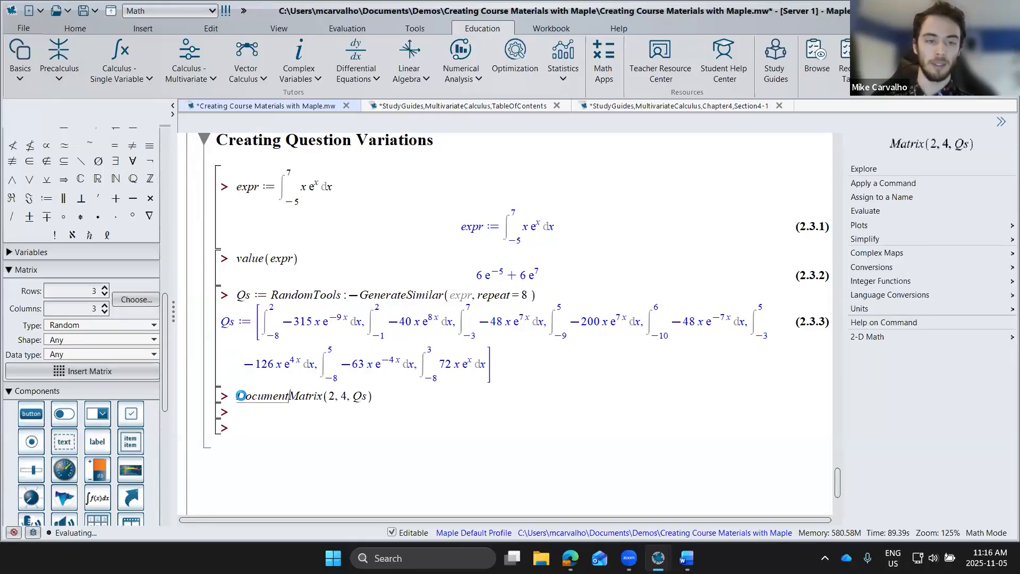
type("Tools:-Ta")
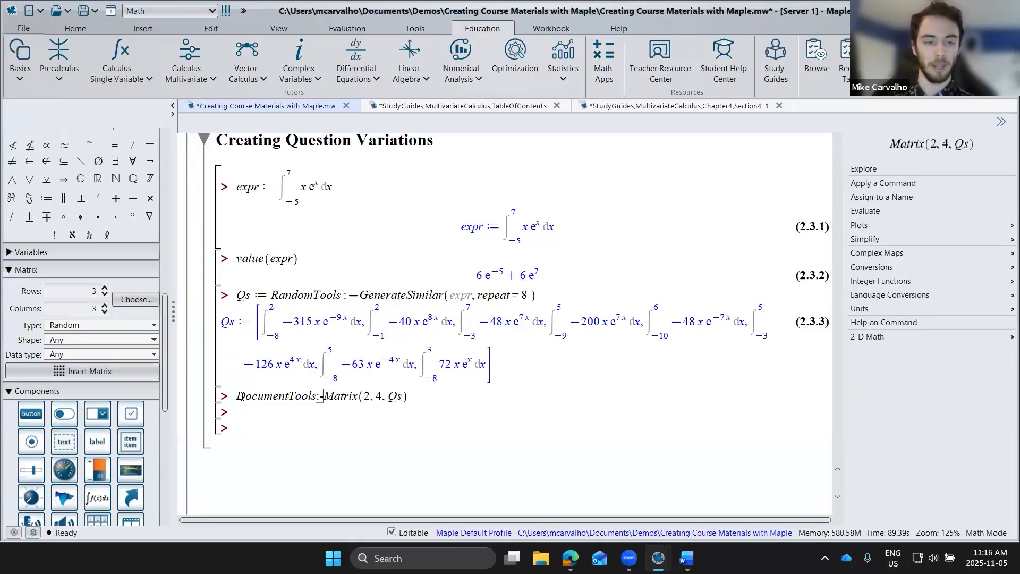